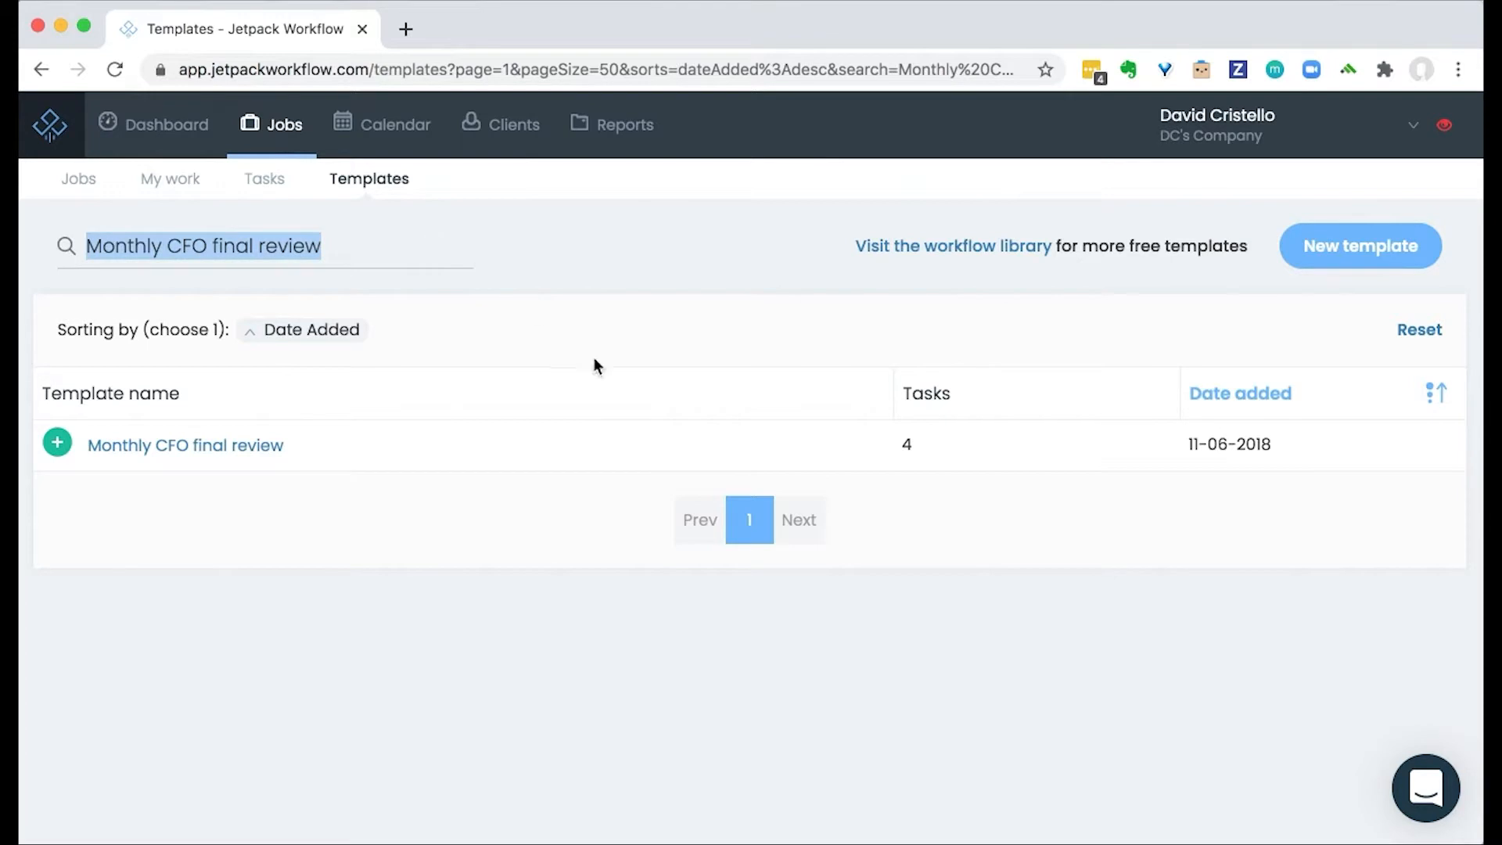
- Clear the template search and start a new job template named "CFO review dentist monthly"
key("BackSpace")
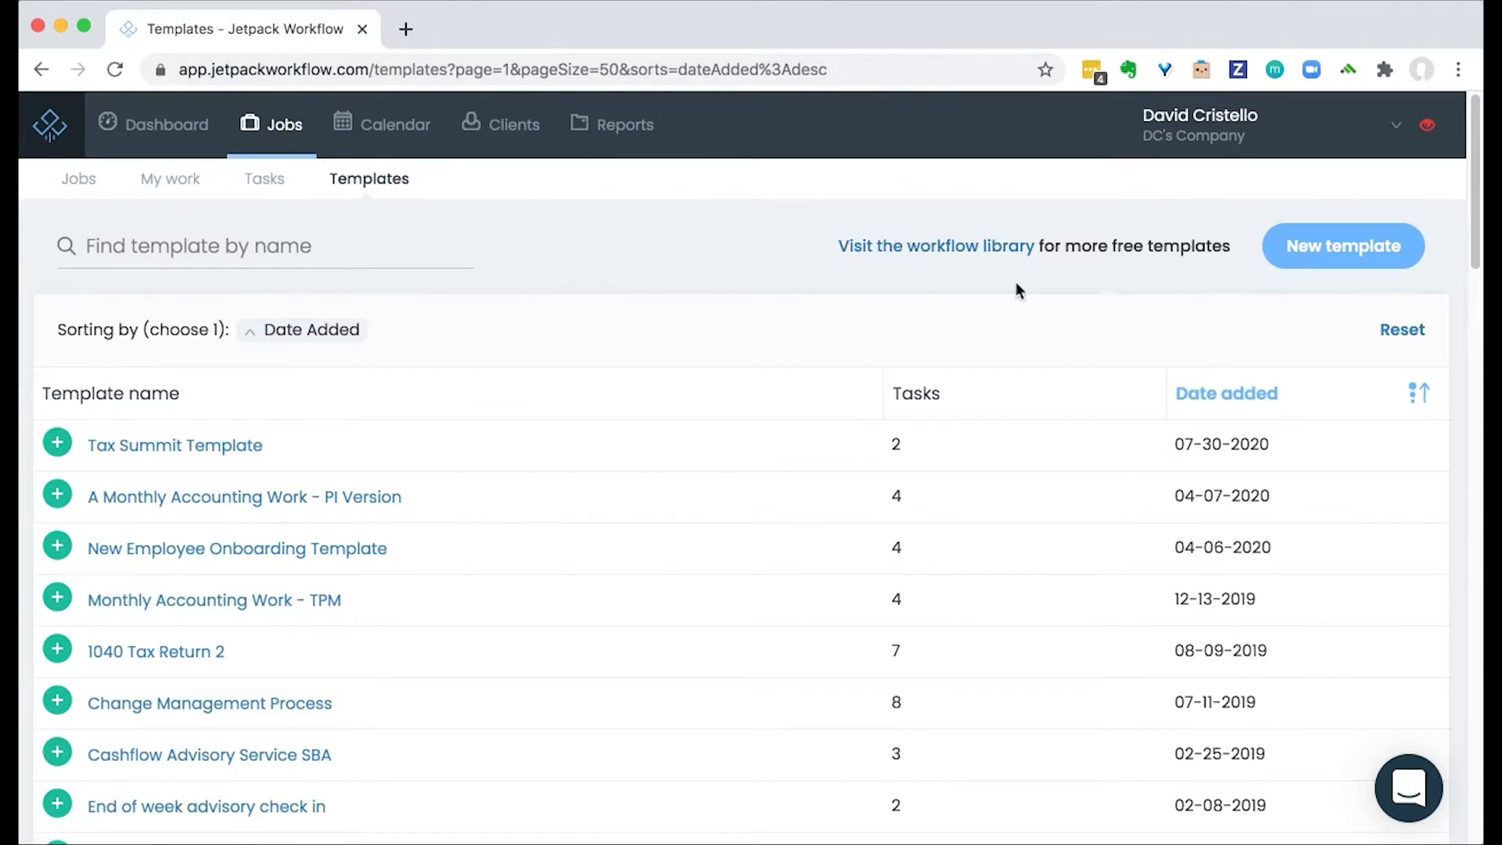
left_click(1309, 263)
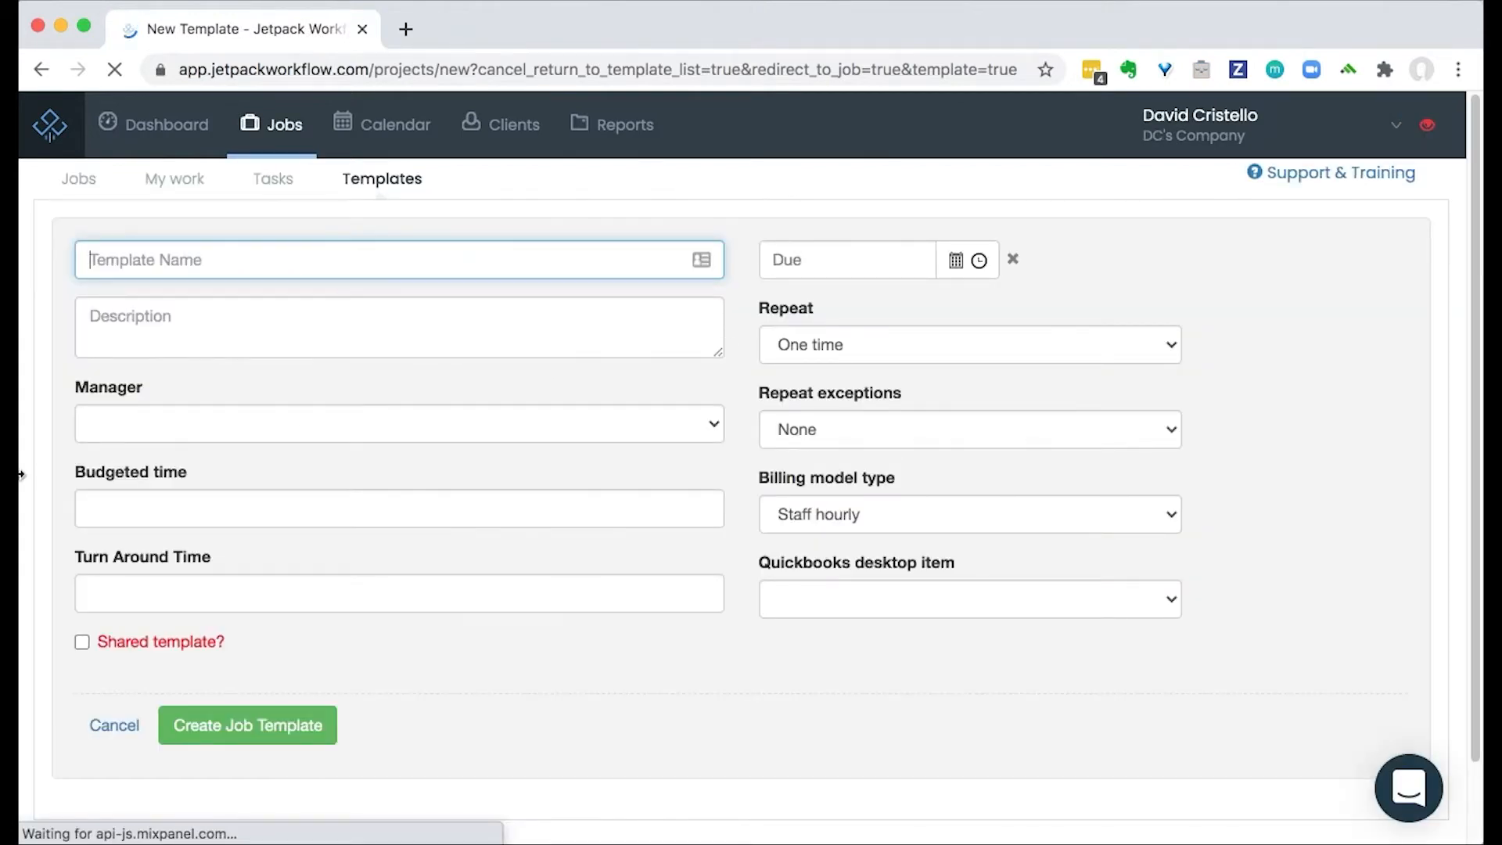
type("CFO review ")
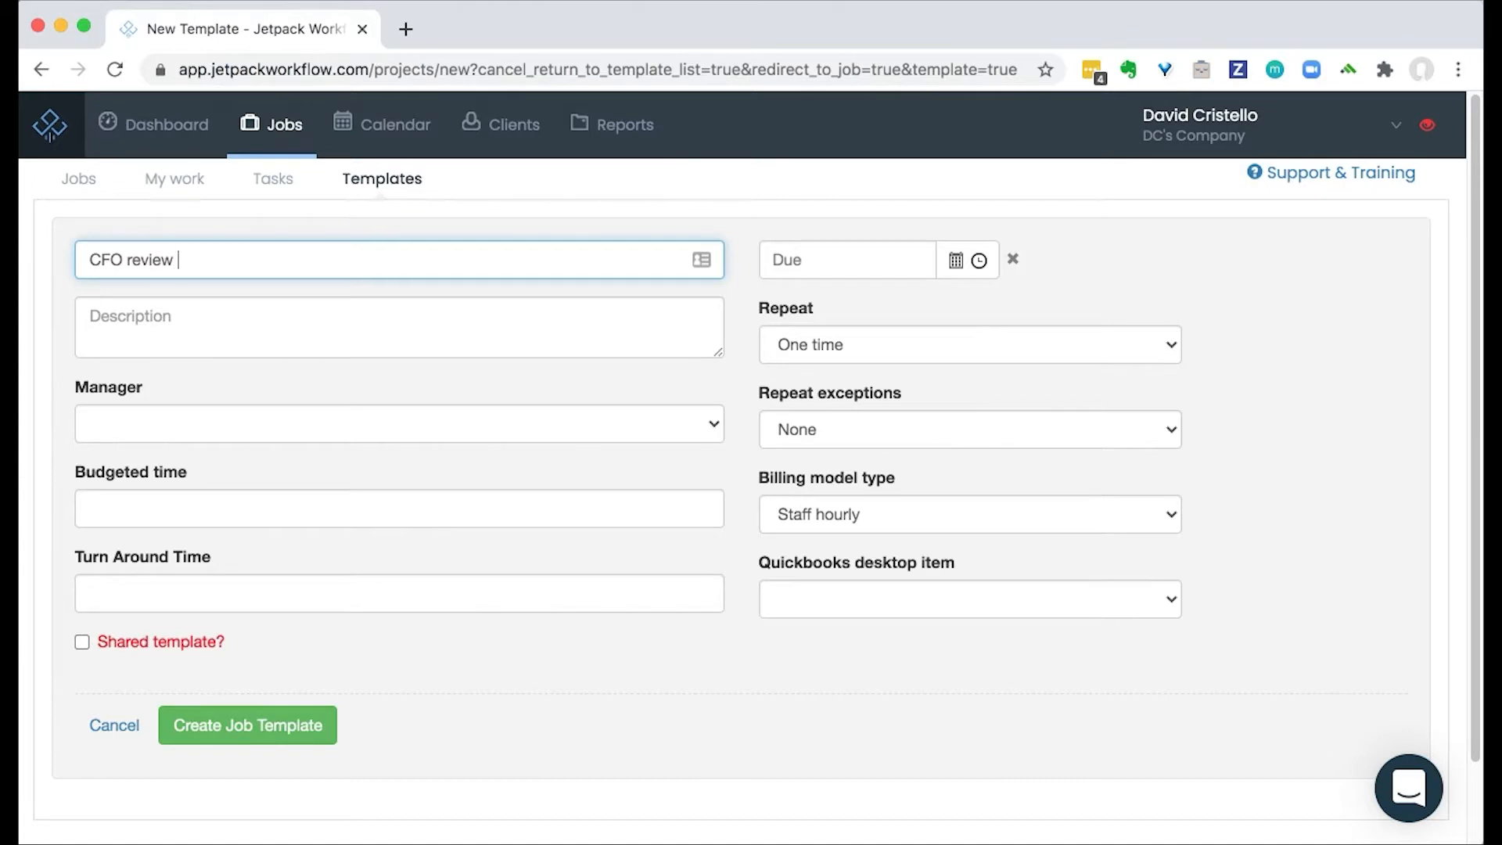
type("dentist monthly")
key("super+a")
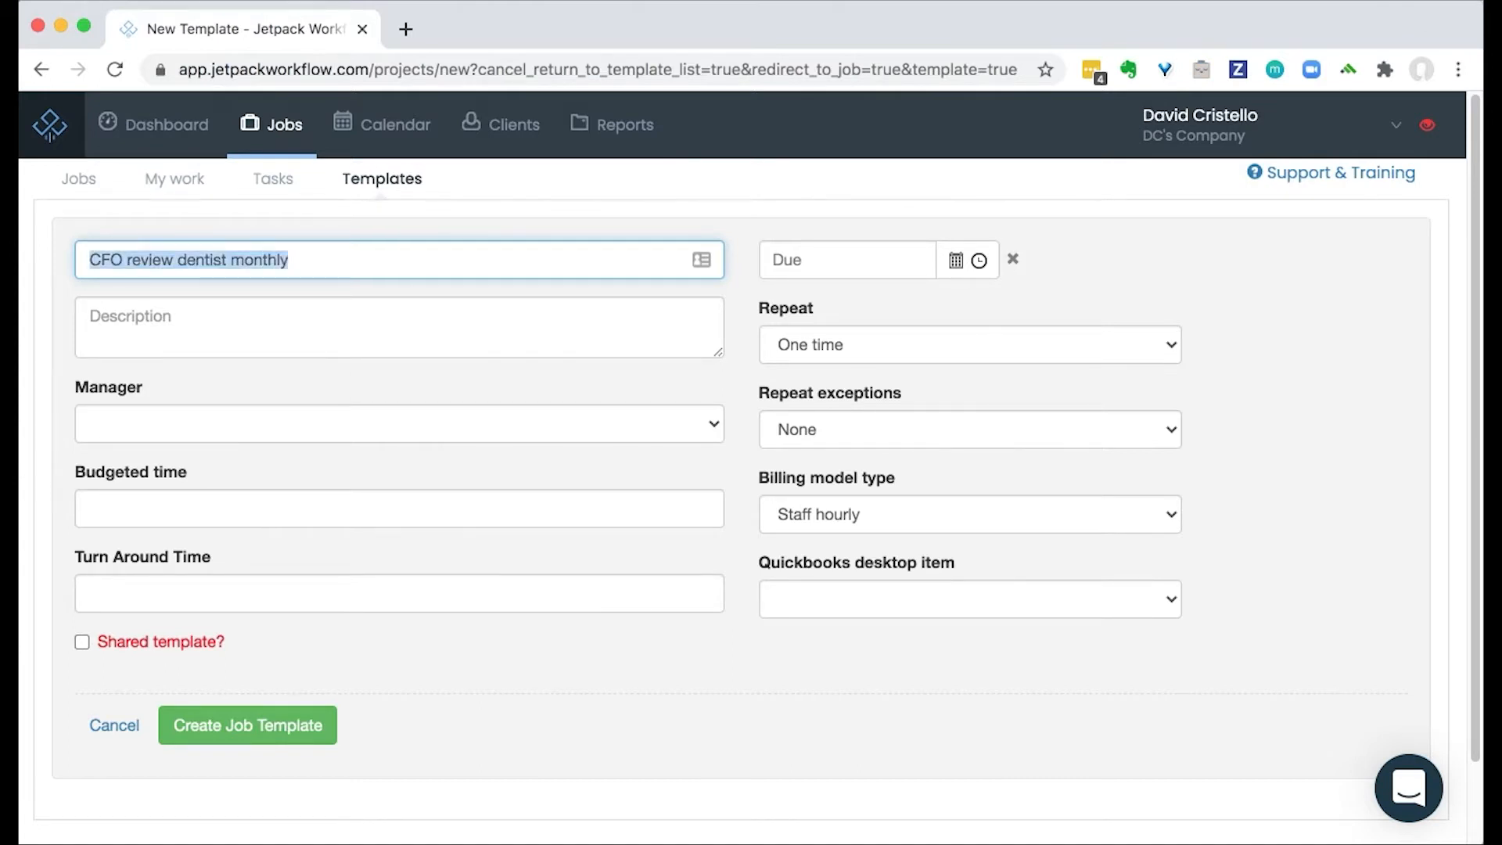
- Assign the account owner as template manager, with a budgeted time of 5 hours and a turn around time of 2 days
left_click(175, 424)
left_click(183, 486)
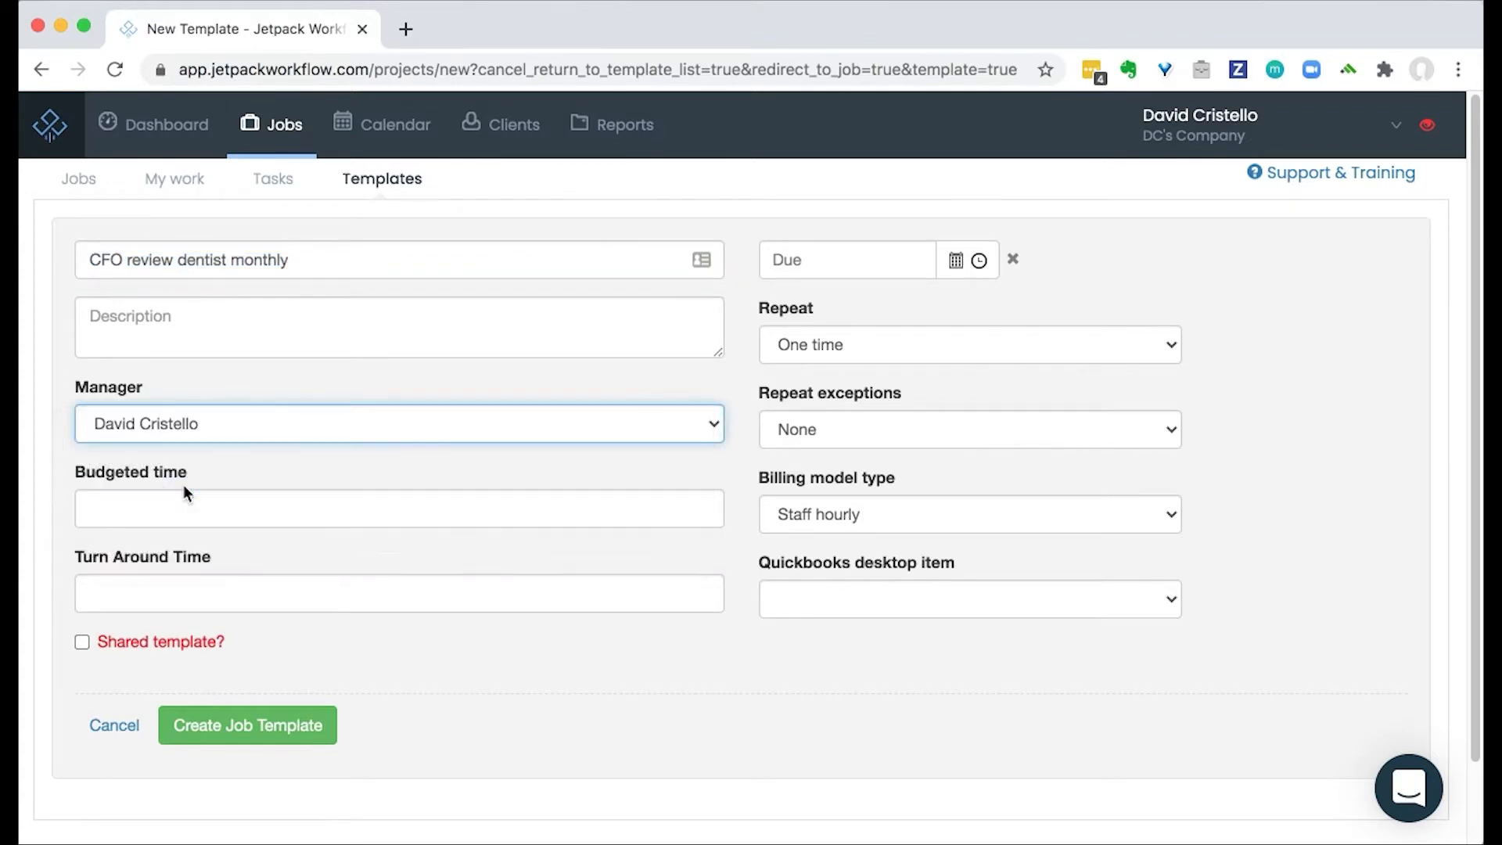
left_click(182, 502)
type("5 hours")
key("Tab")
type("2 dayts")
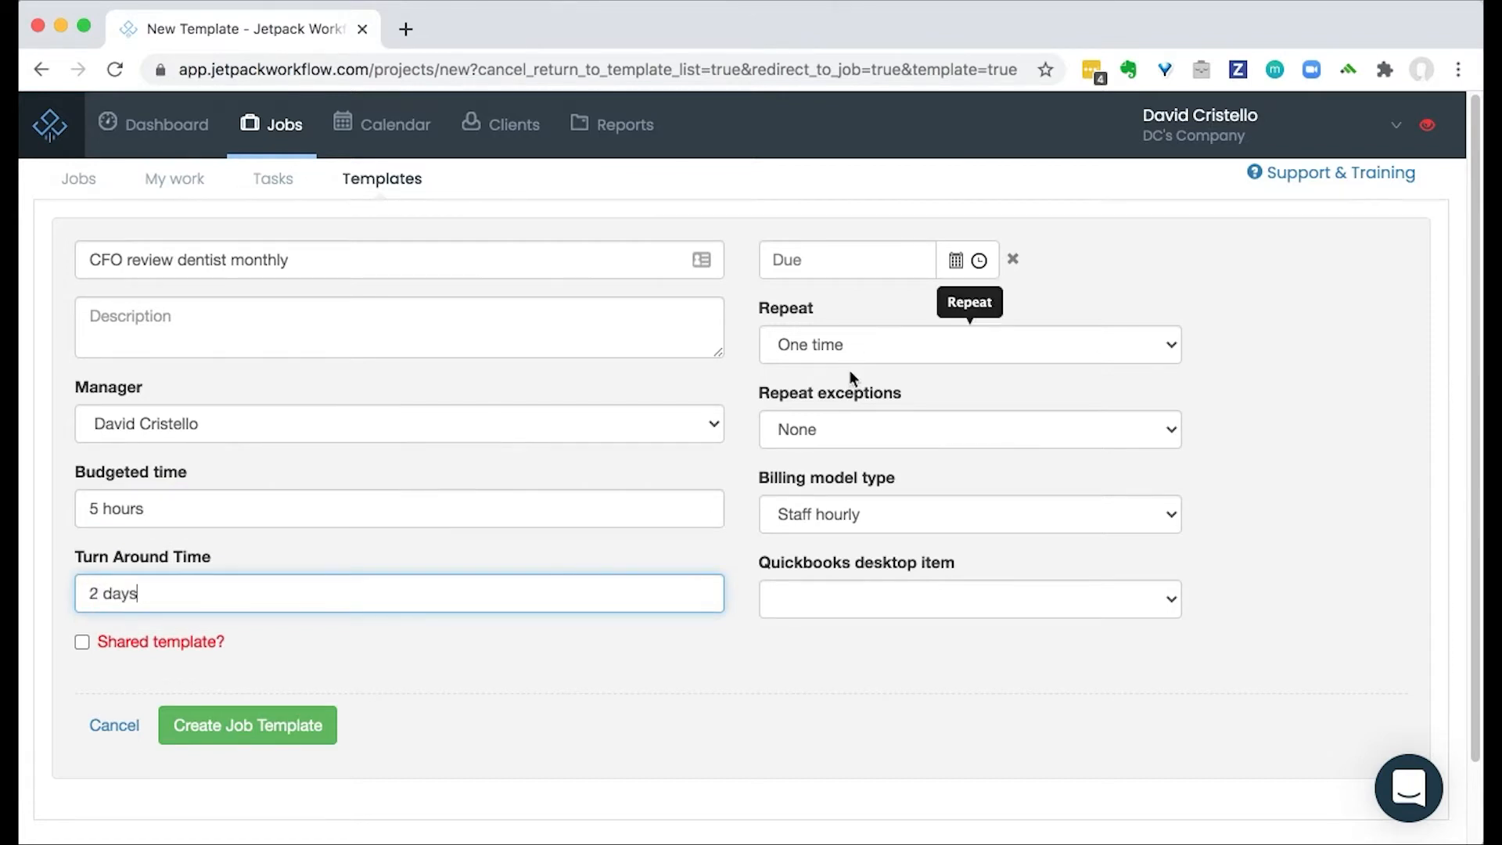
- Set the template to repeat monthly with a due date of August 31, 2020, 5:00 PM, and create it
left_click(856, 345)
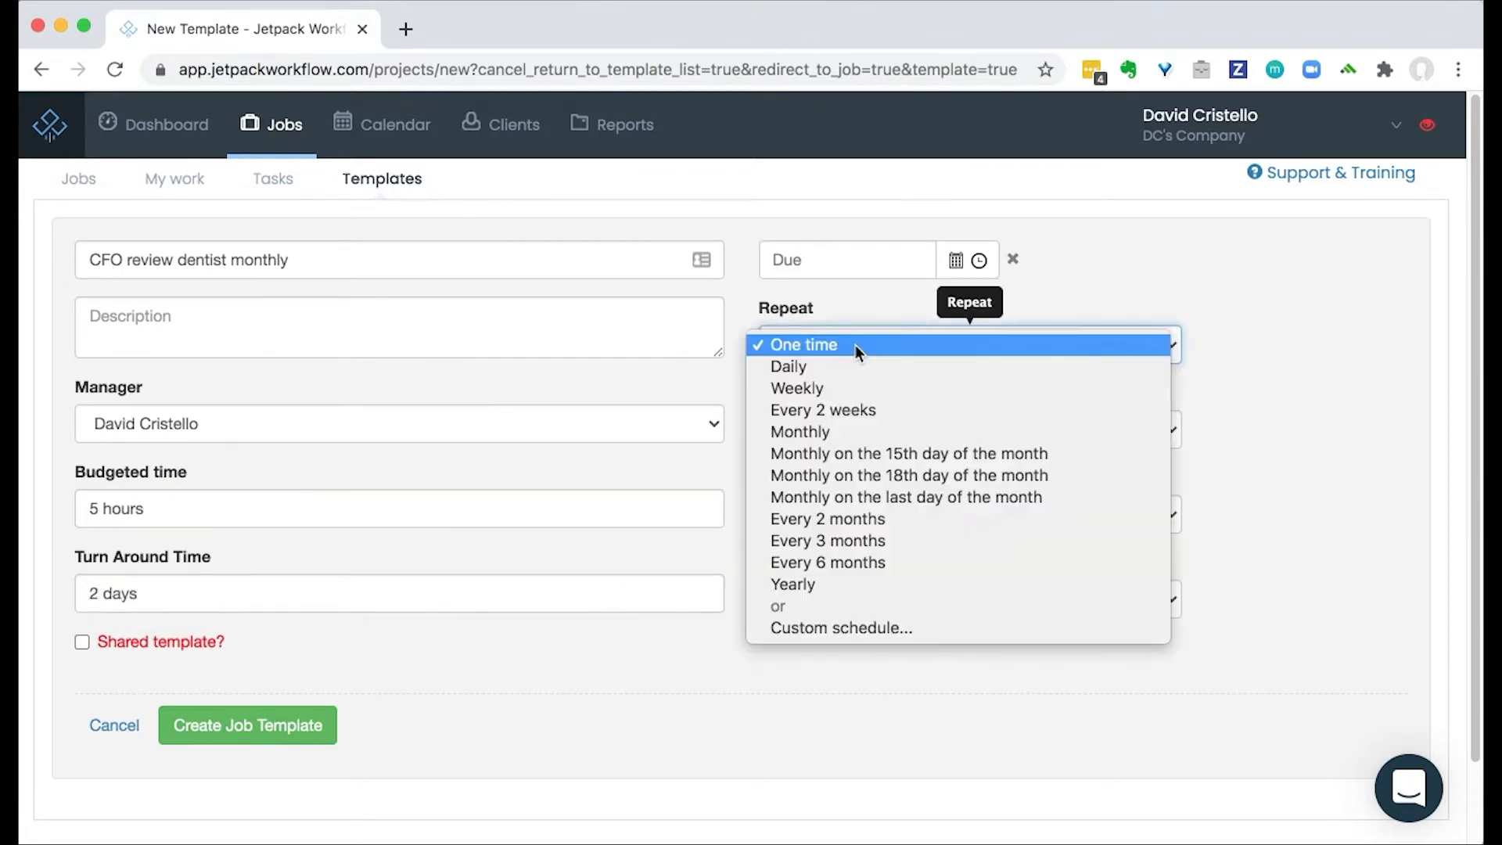
left_click(838, 430)
left_click(958, 264)
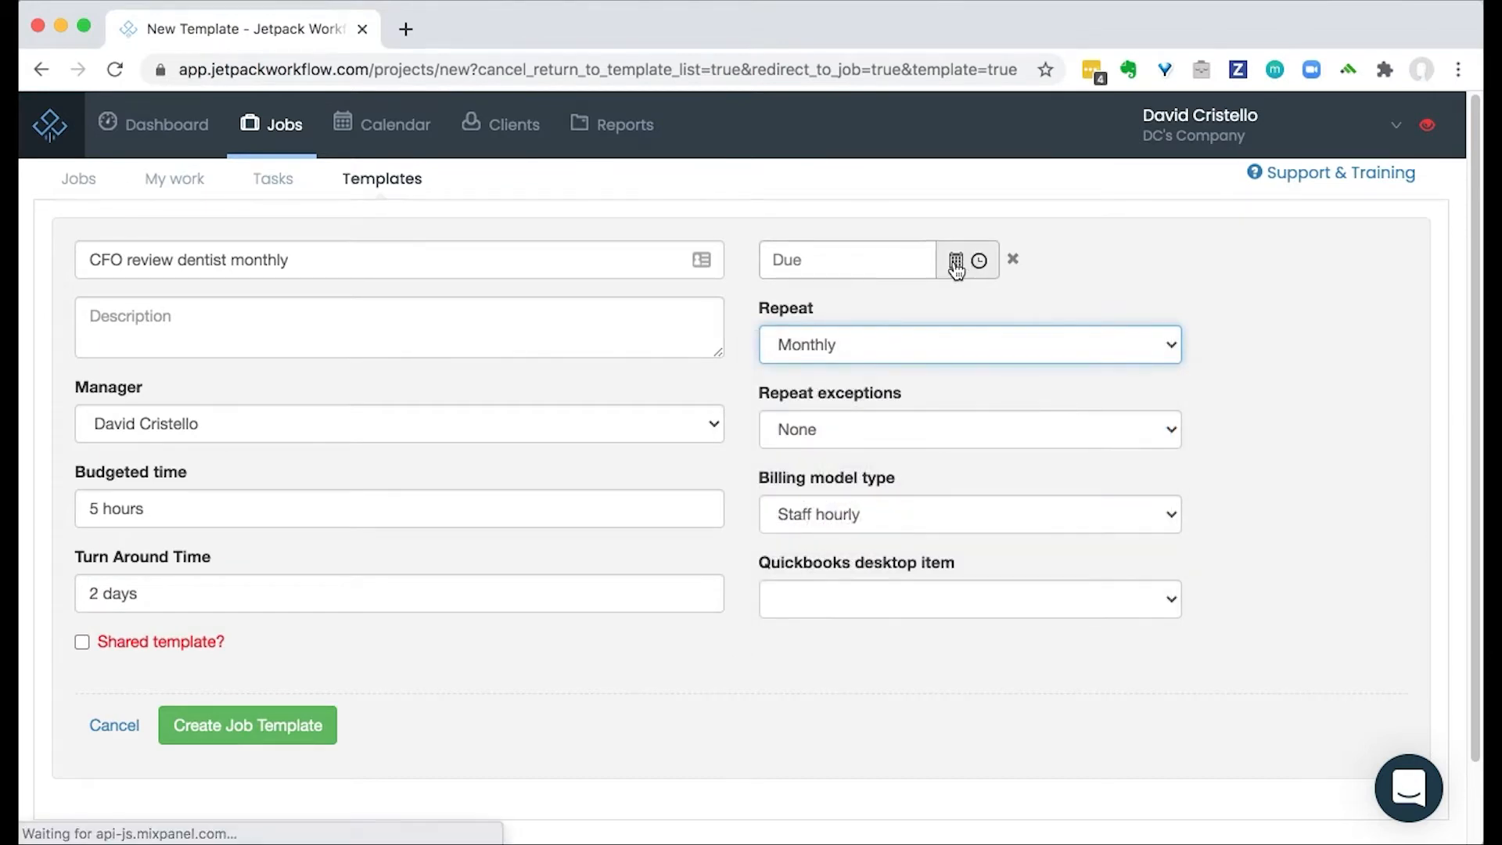
left_click(820, 531)
left_click(761, 653)
left_click(304, 743)
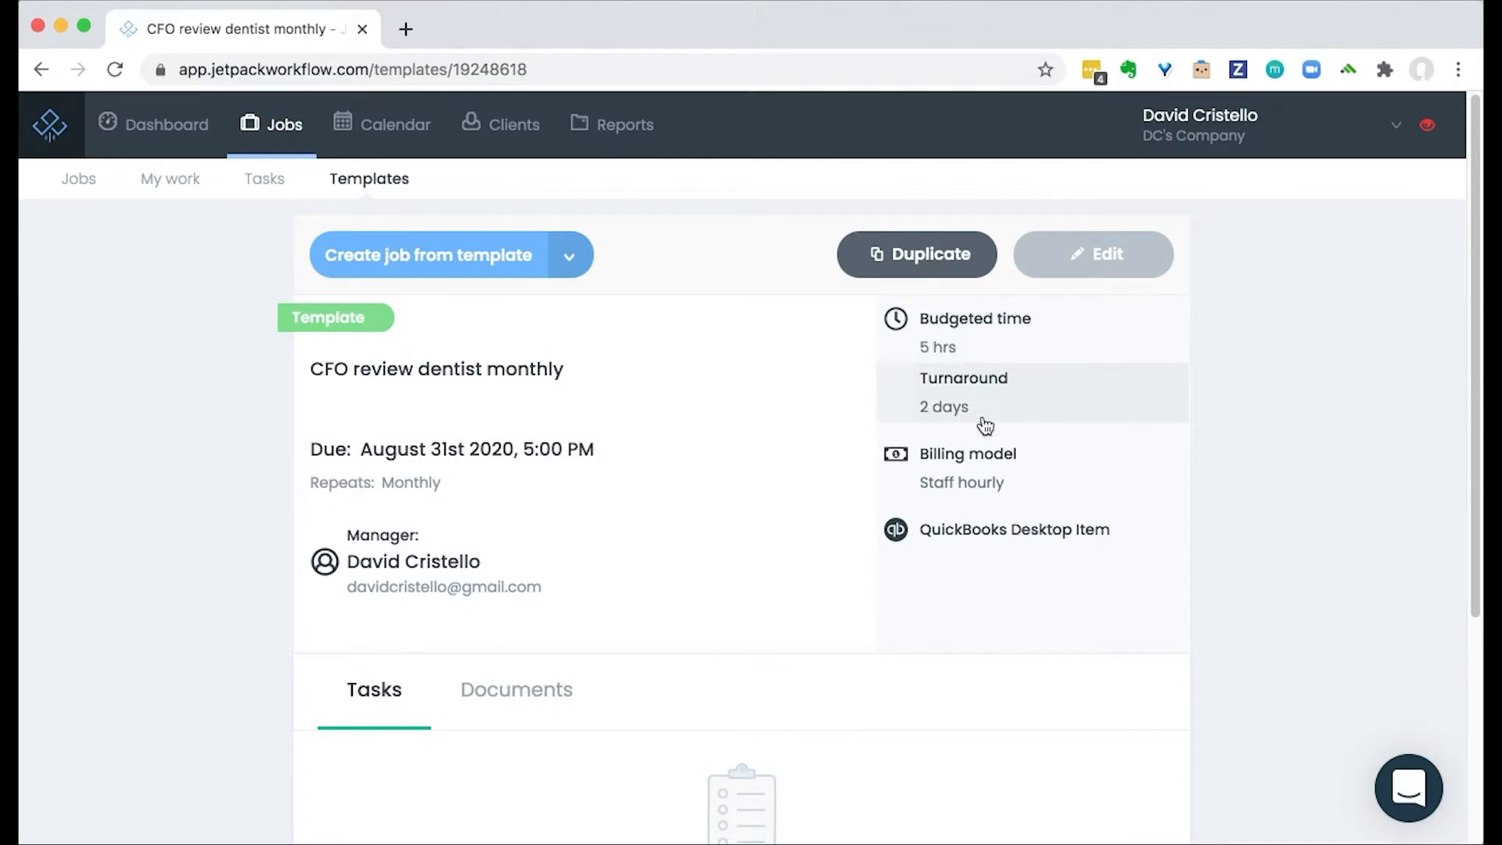
- Add a task named "Review cashflow from prior month" with a budgeted time of 30 minutes and save it
scroll(285, 524, "down", 5)
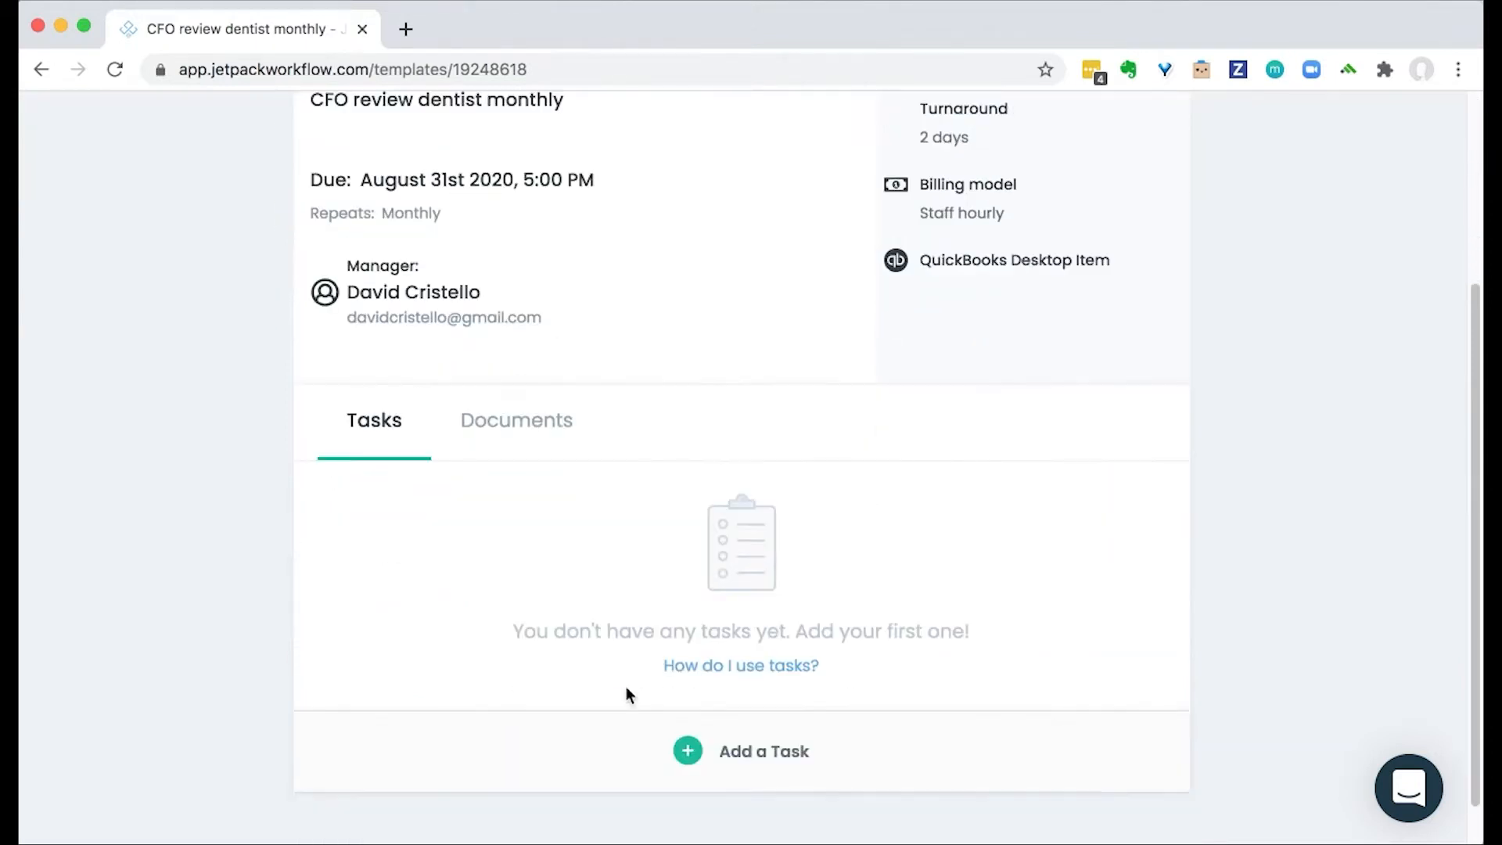
left_click(761, 747)
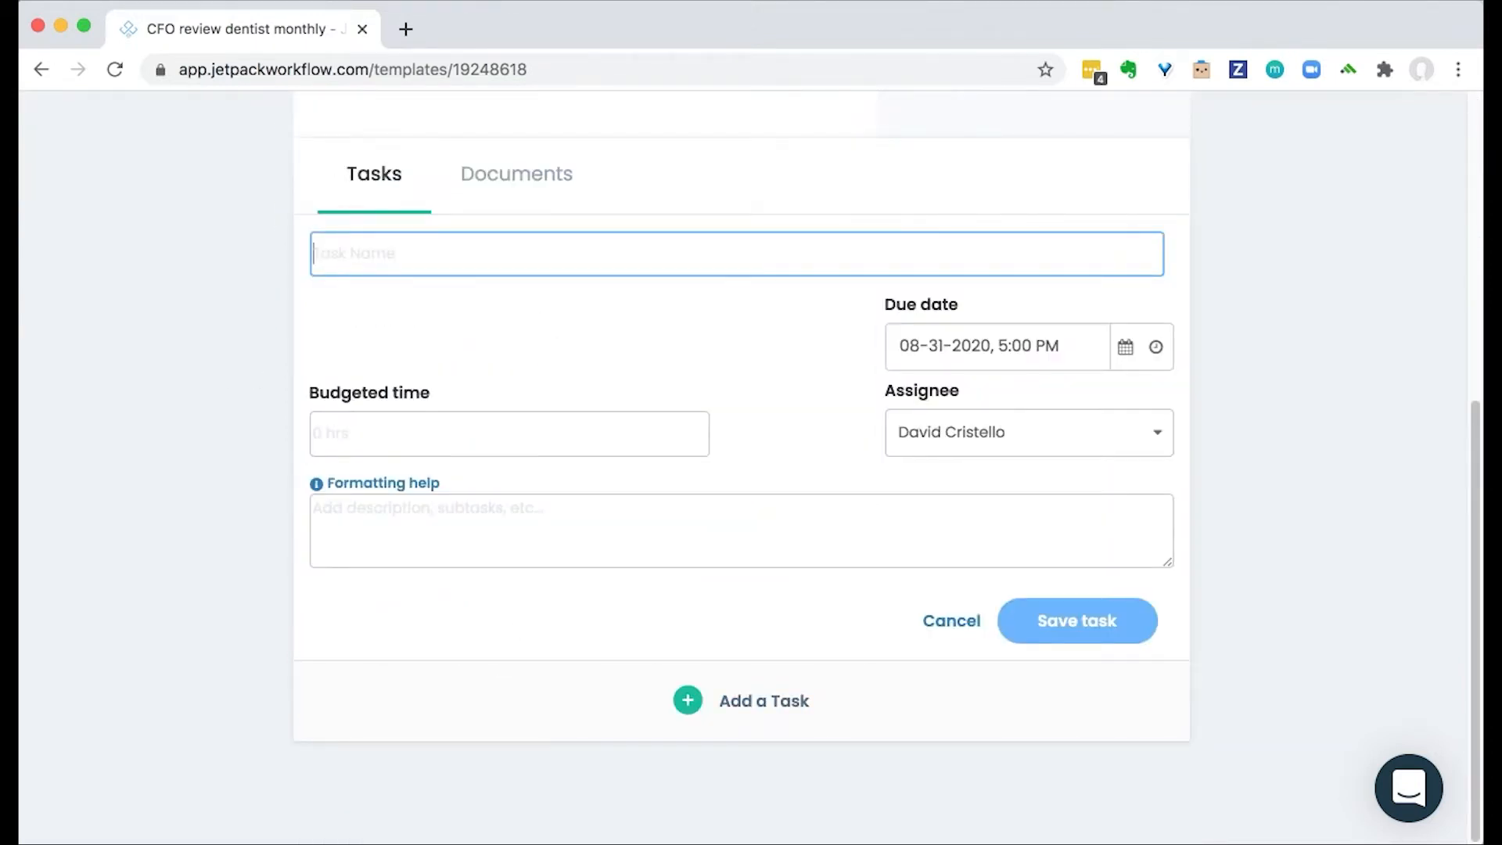
type("Review cas")
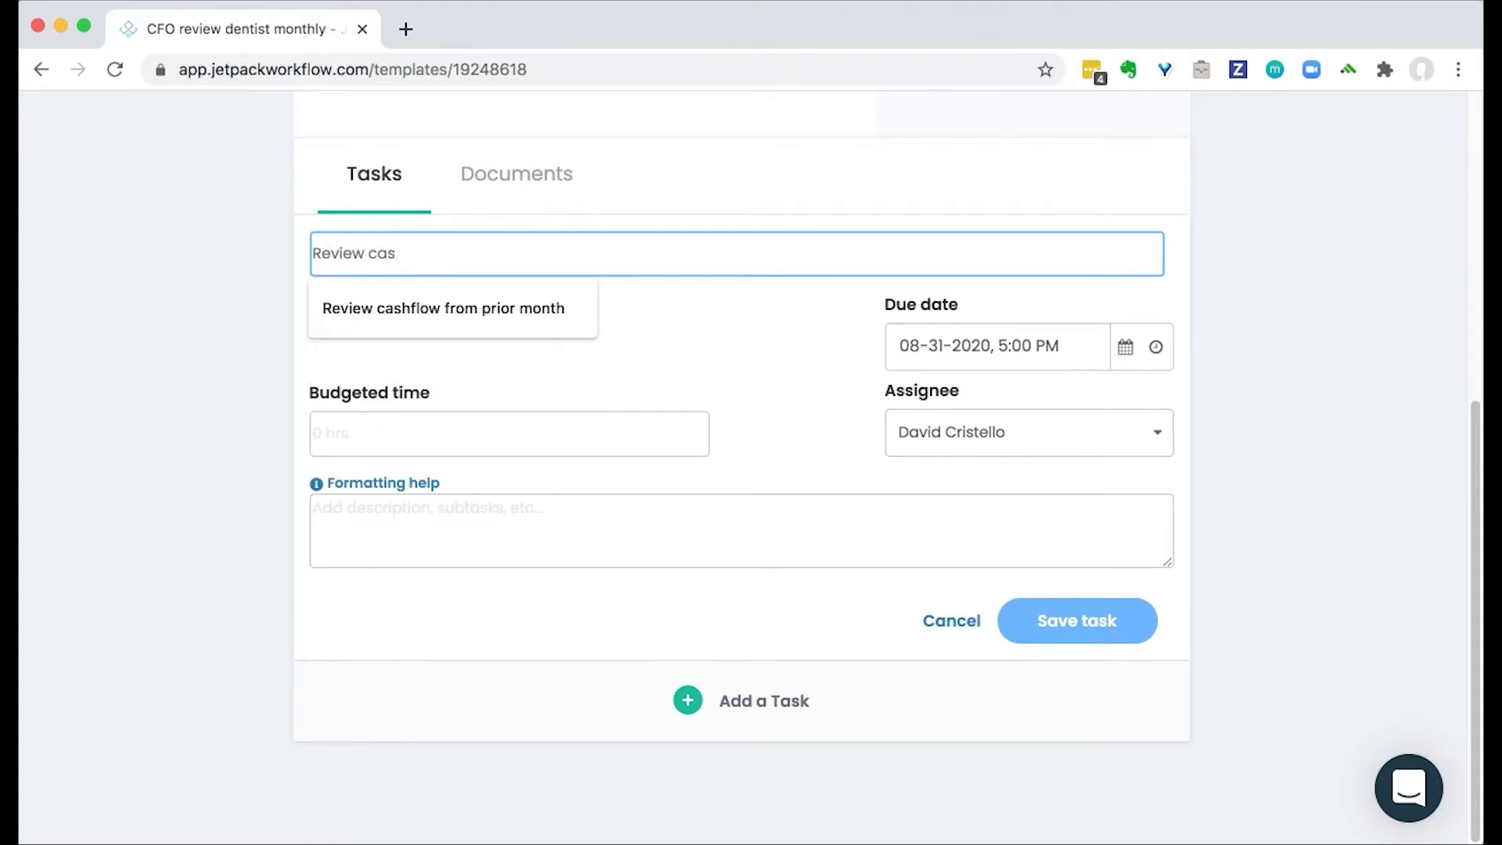
key("Down")
key("Tab")
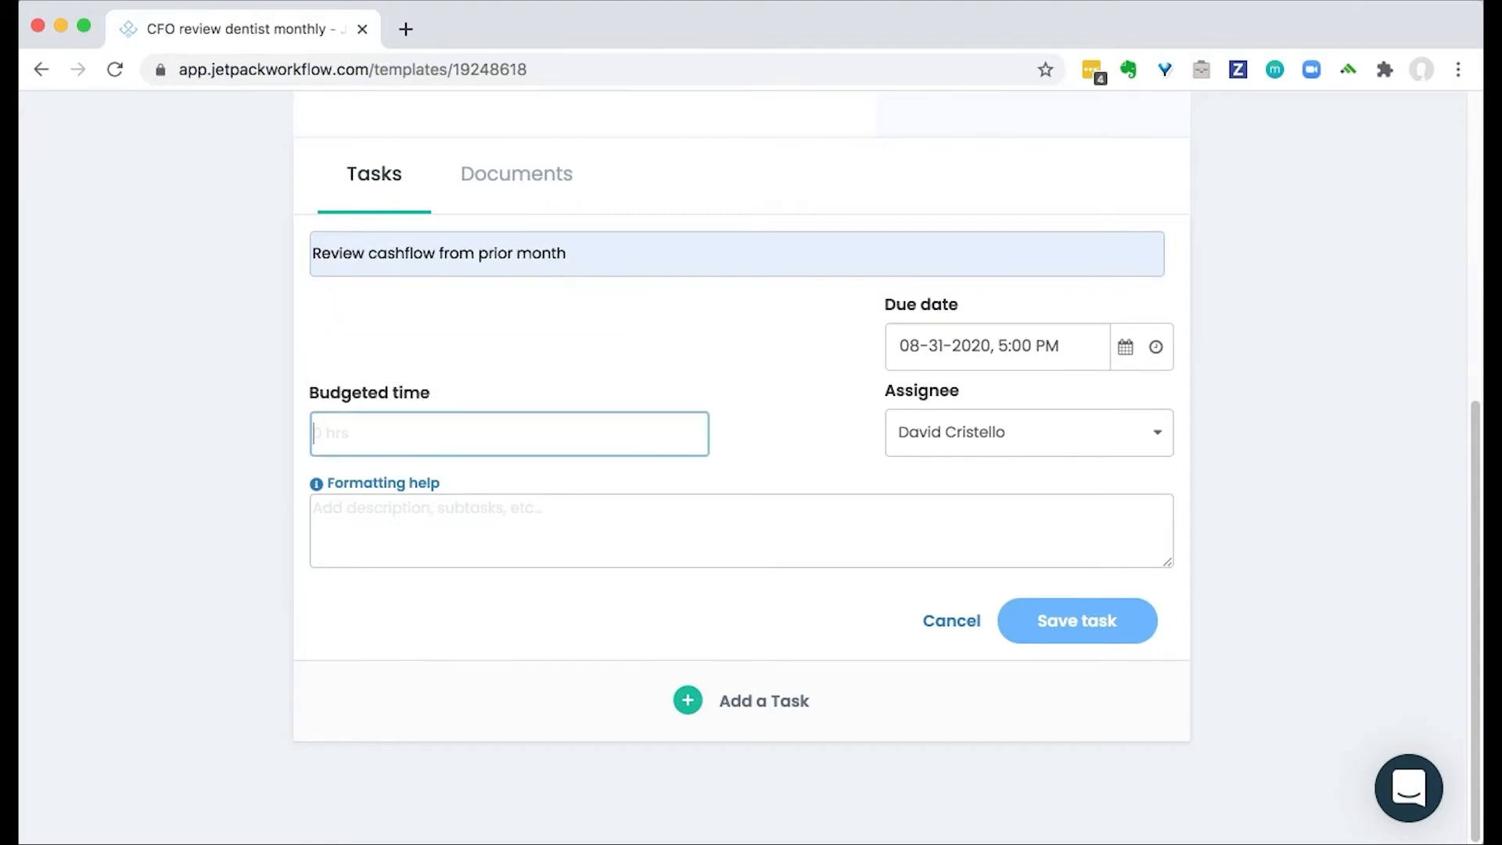
type("30 minutes")
key("Tab")
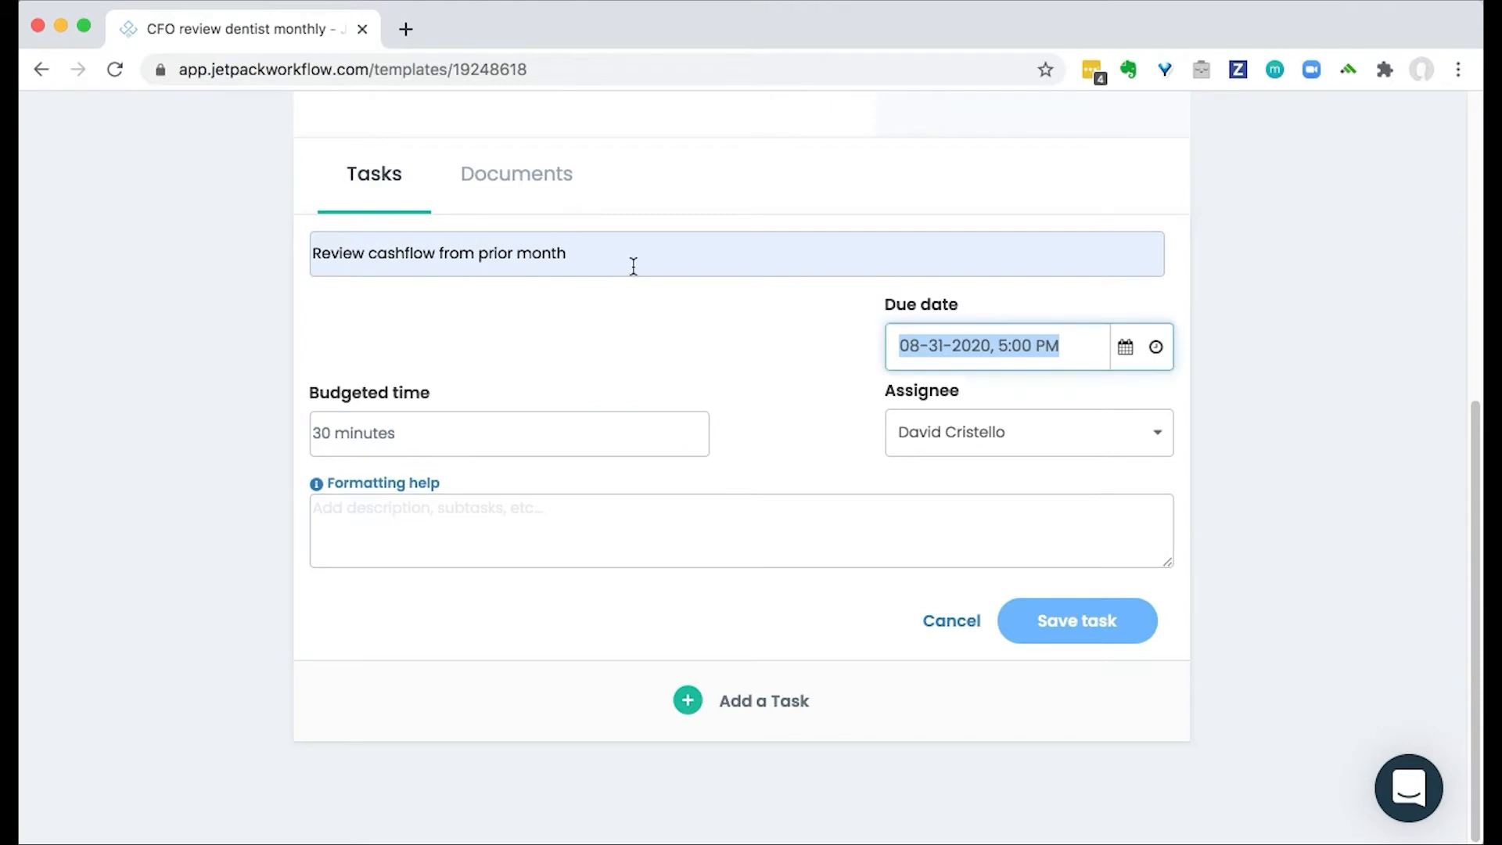
left_click(489, 516)
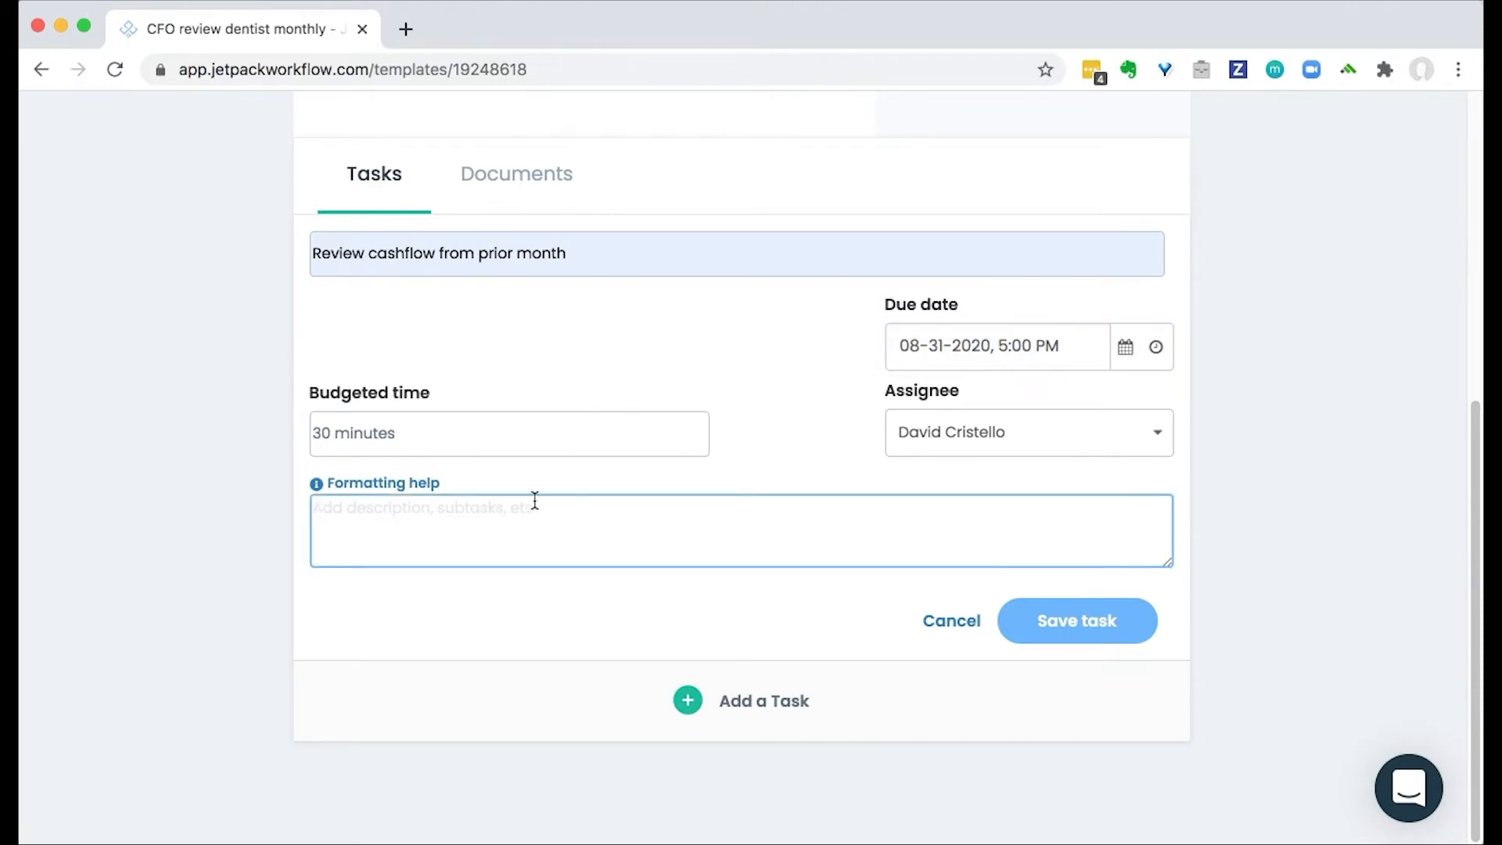
key("Return")
left_click(1029, 622)
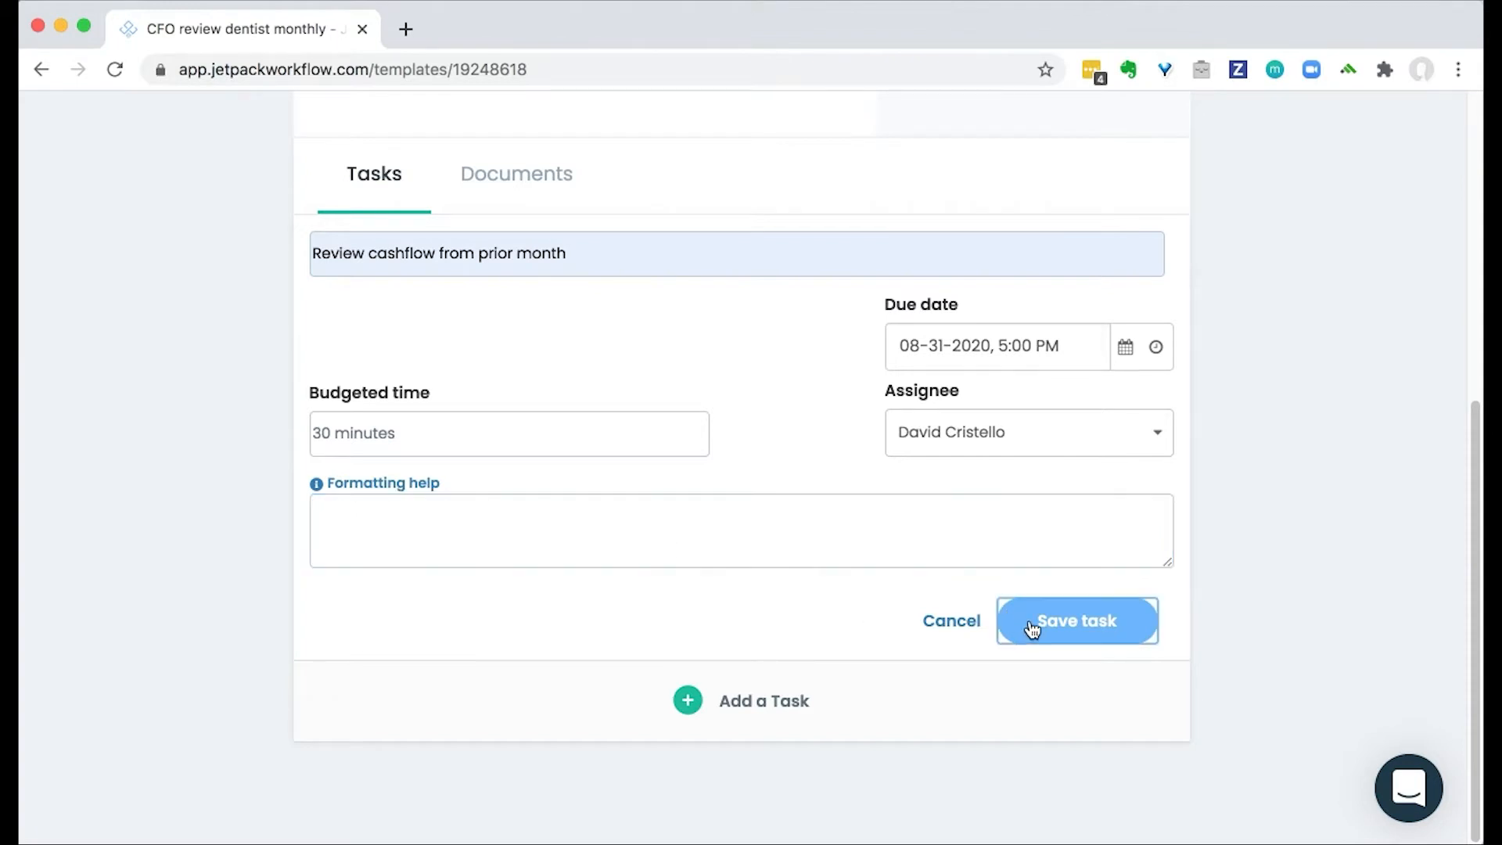
- Add a second task named "Run CFO report and industry benchmarking" with a budgeted time of 2 hours and save it
left_click(682, 706)
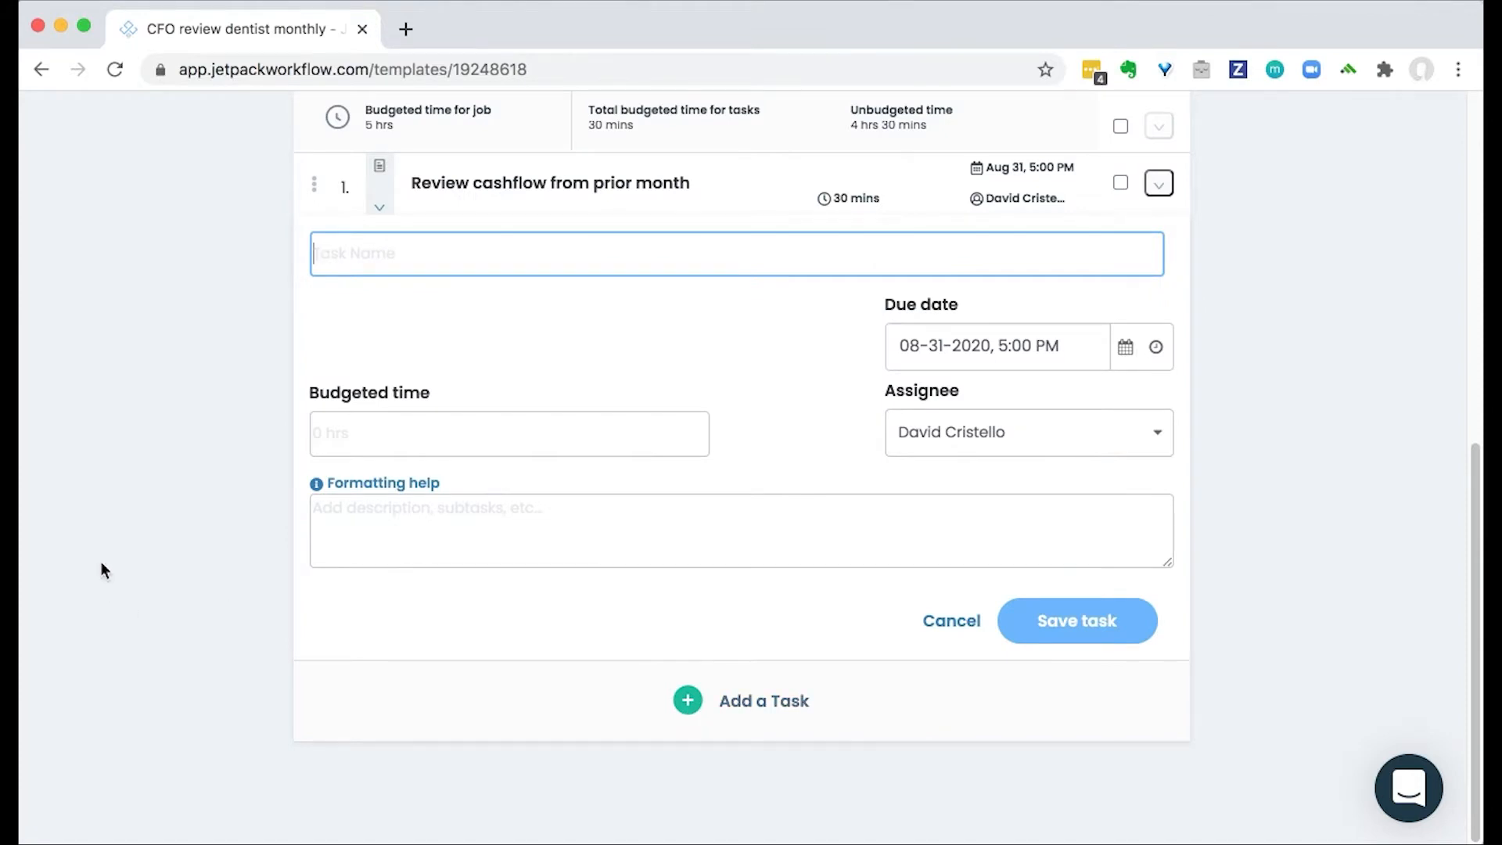
type("Run CFO report and industry ben")
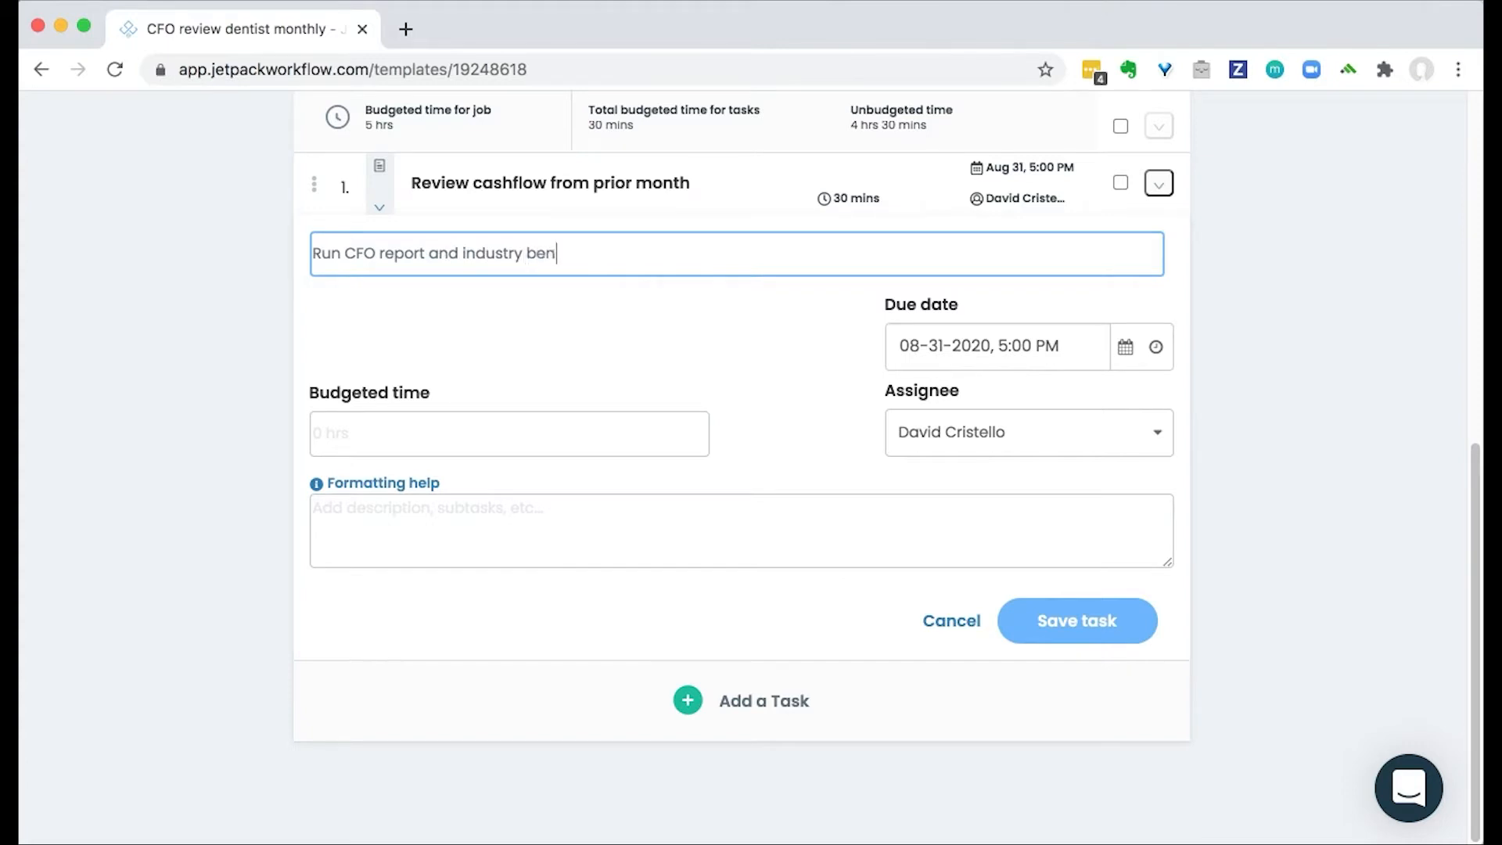
type("charmking")
key("BackSpace")
key("BackSpace")
key("BackSpace")
key("BackSpace")
key("BackSpace")
key("BackSpace")
key("BackSpace")
type("makr")
key("BackSpace")
type("rking")
key("Tab")
type("2 hours")
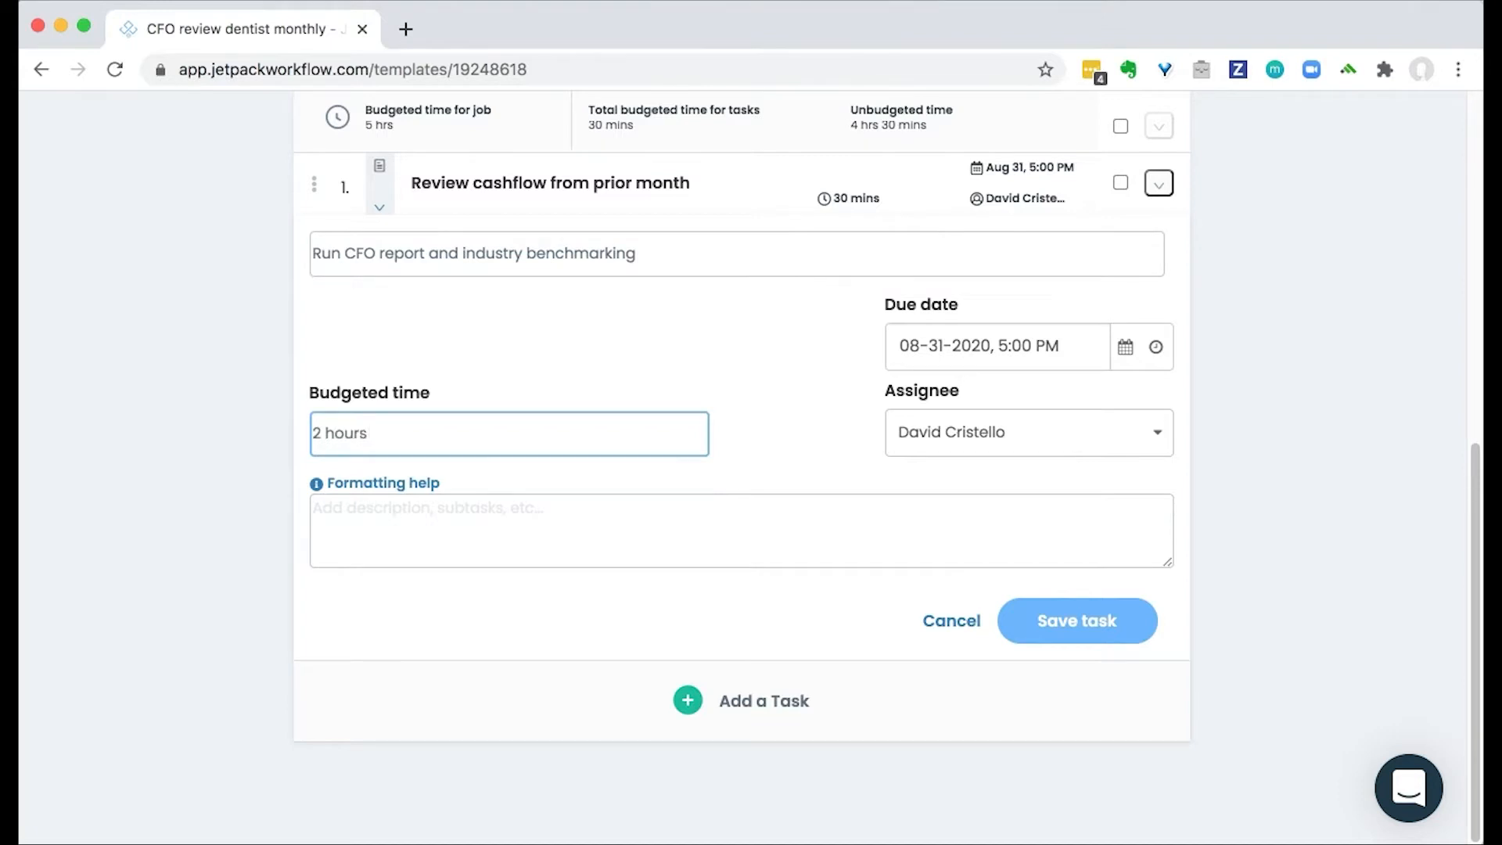
left_click(1106, 634)
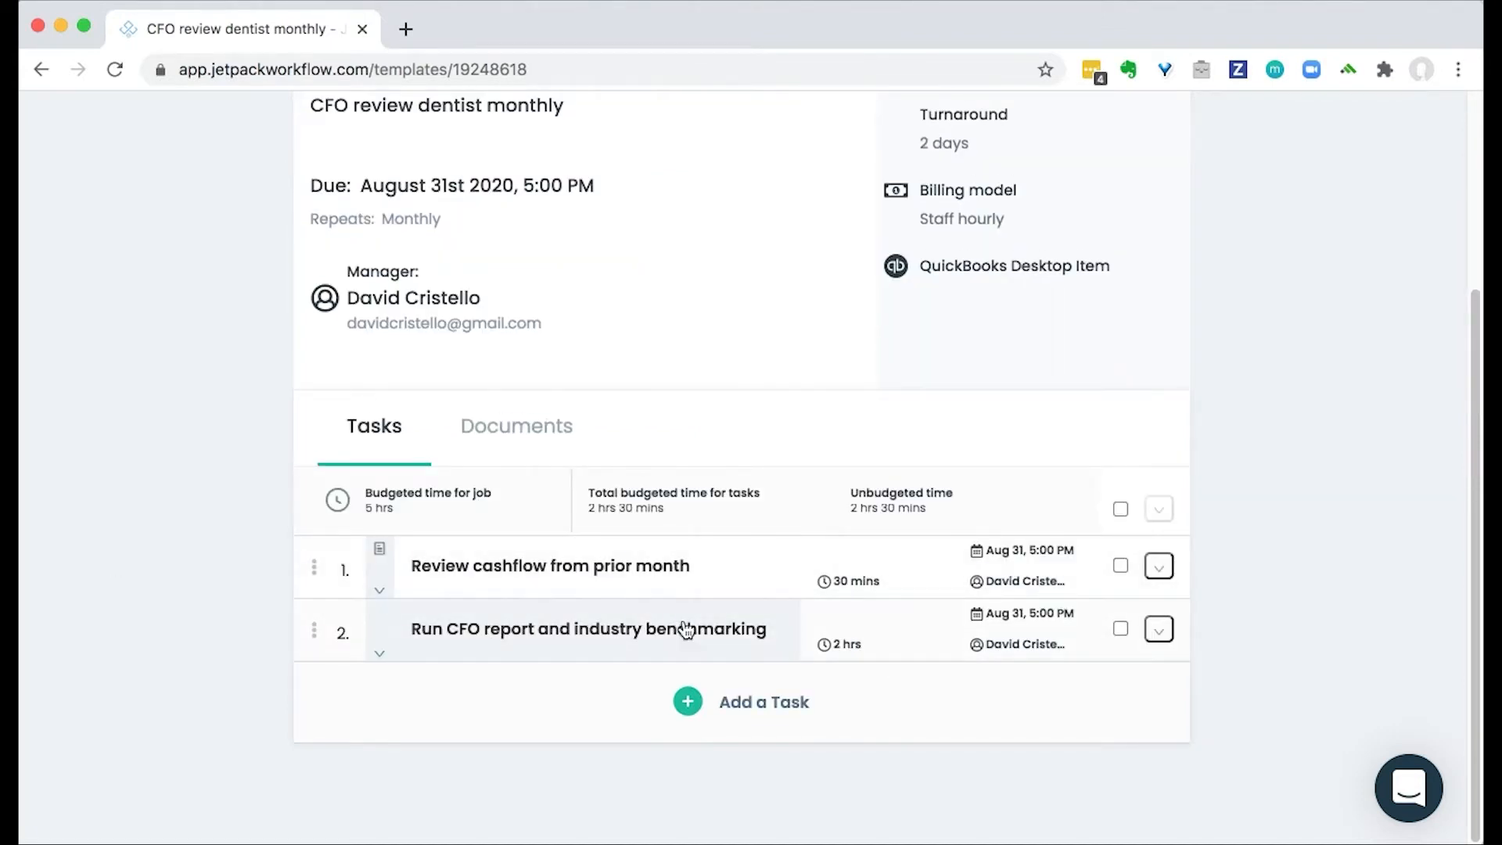
- Add a third task named "Schedule and conduct CFO review" with a budgeted time of 2 hours 30 minutes
left_click(729, 698)
type("Schedule acc")
key("BackSpace")
key("BackSpace")
type("nd conduct CFO review")
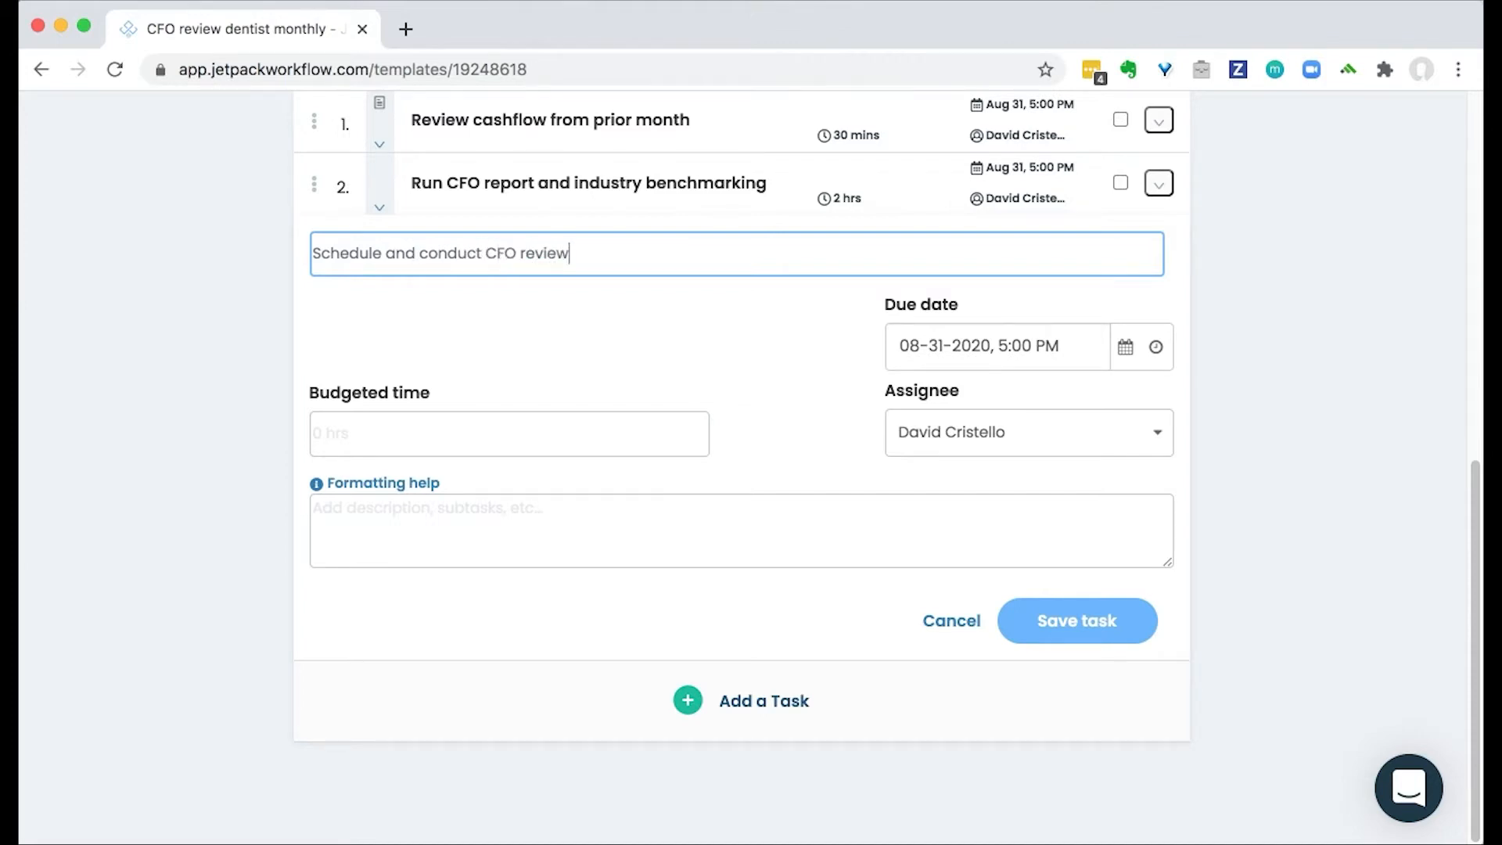
left_click(314, 433)
type("2 ")
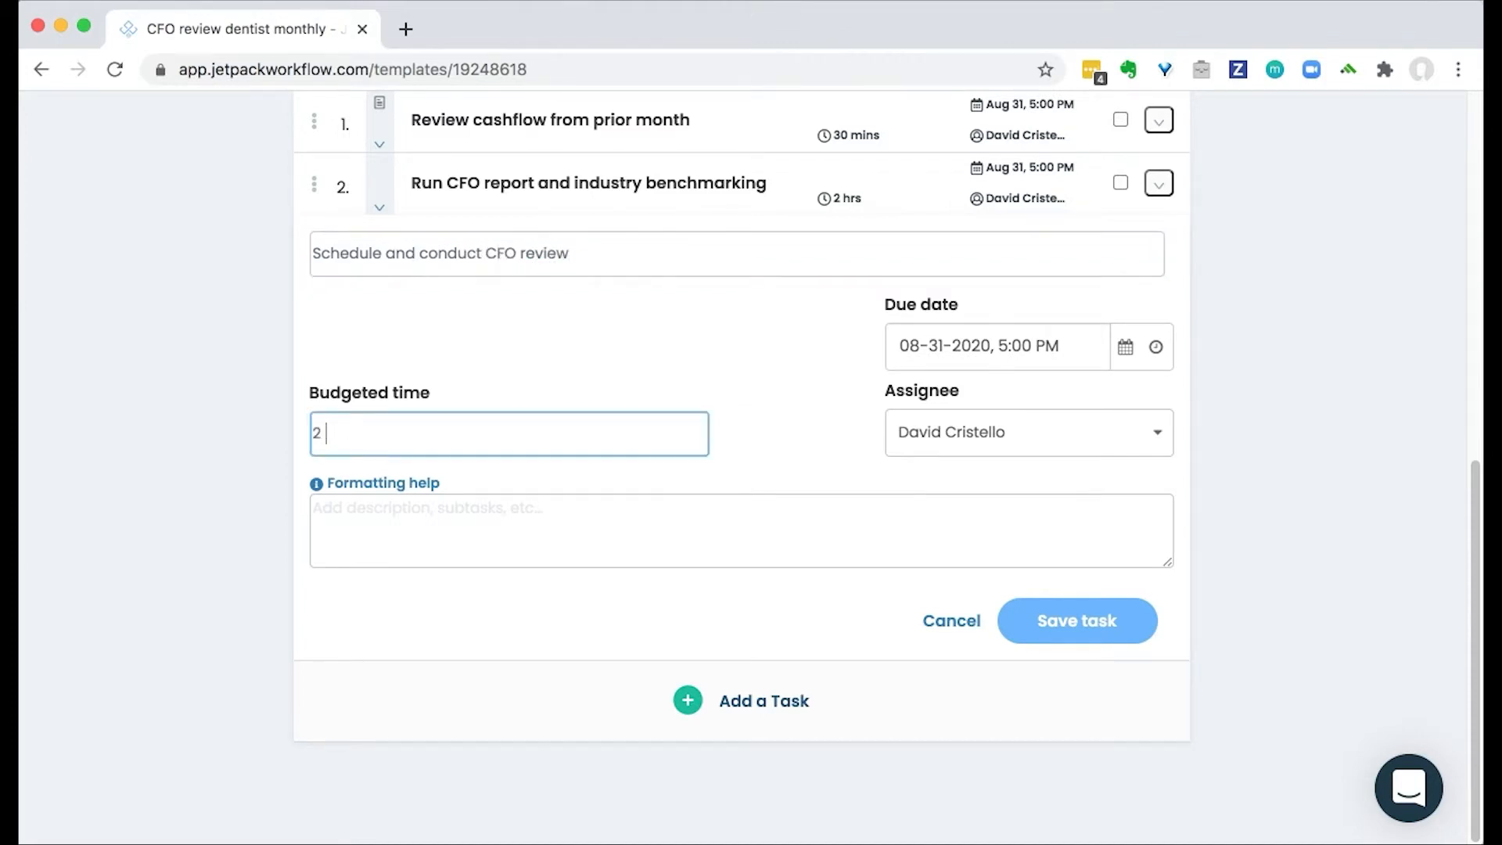
type("hours 30 minutes")
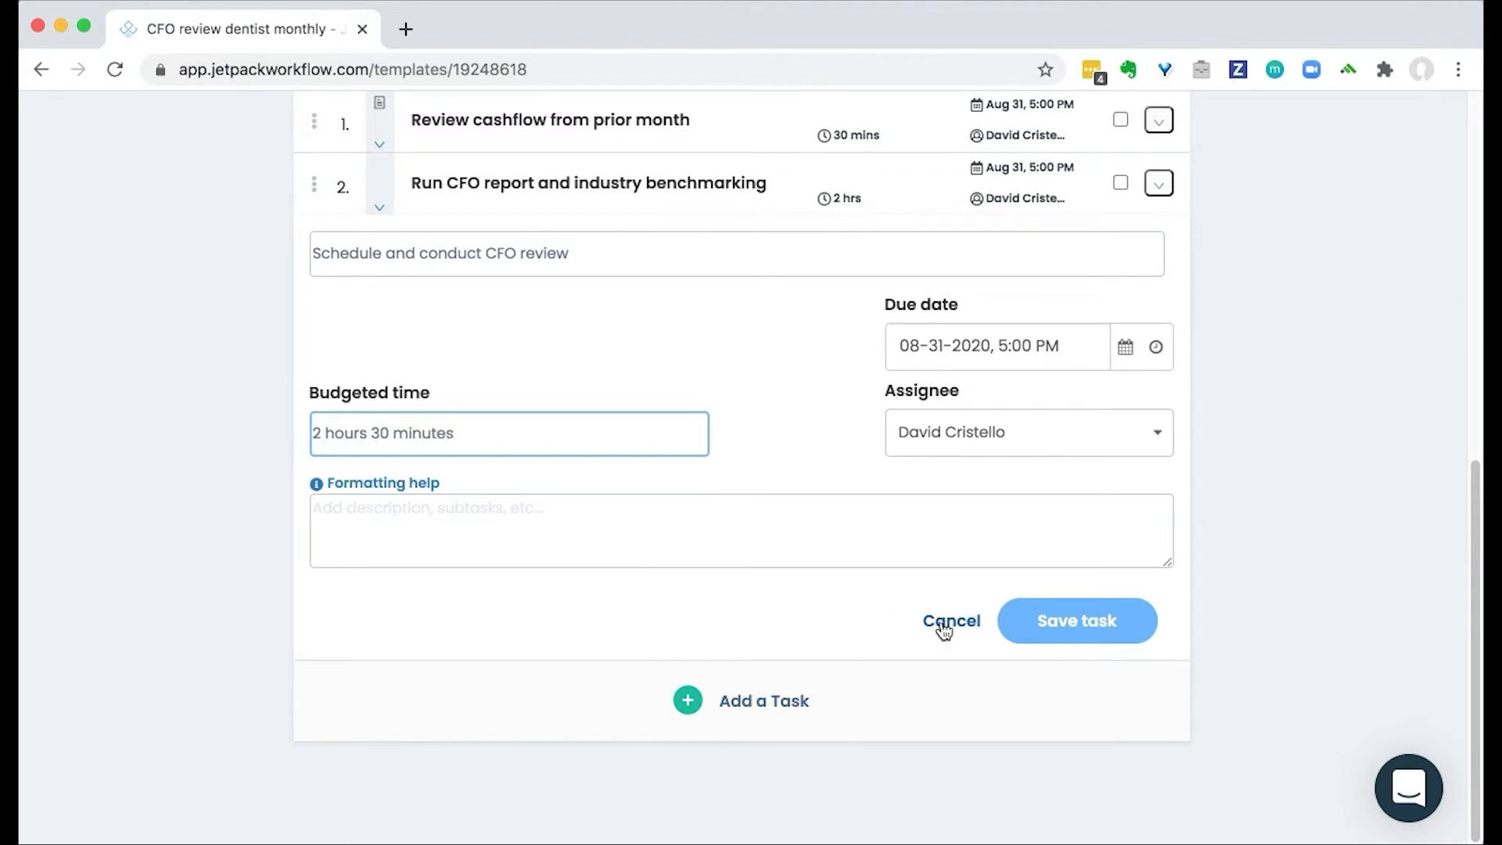
- Assign the CFO review task to another team member and save it
left_click(1055, 445)
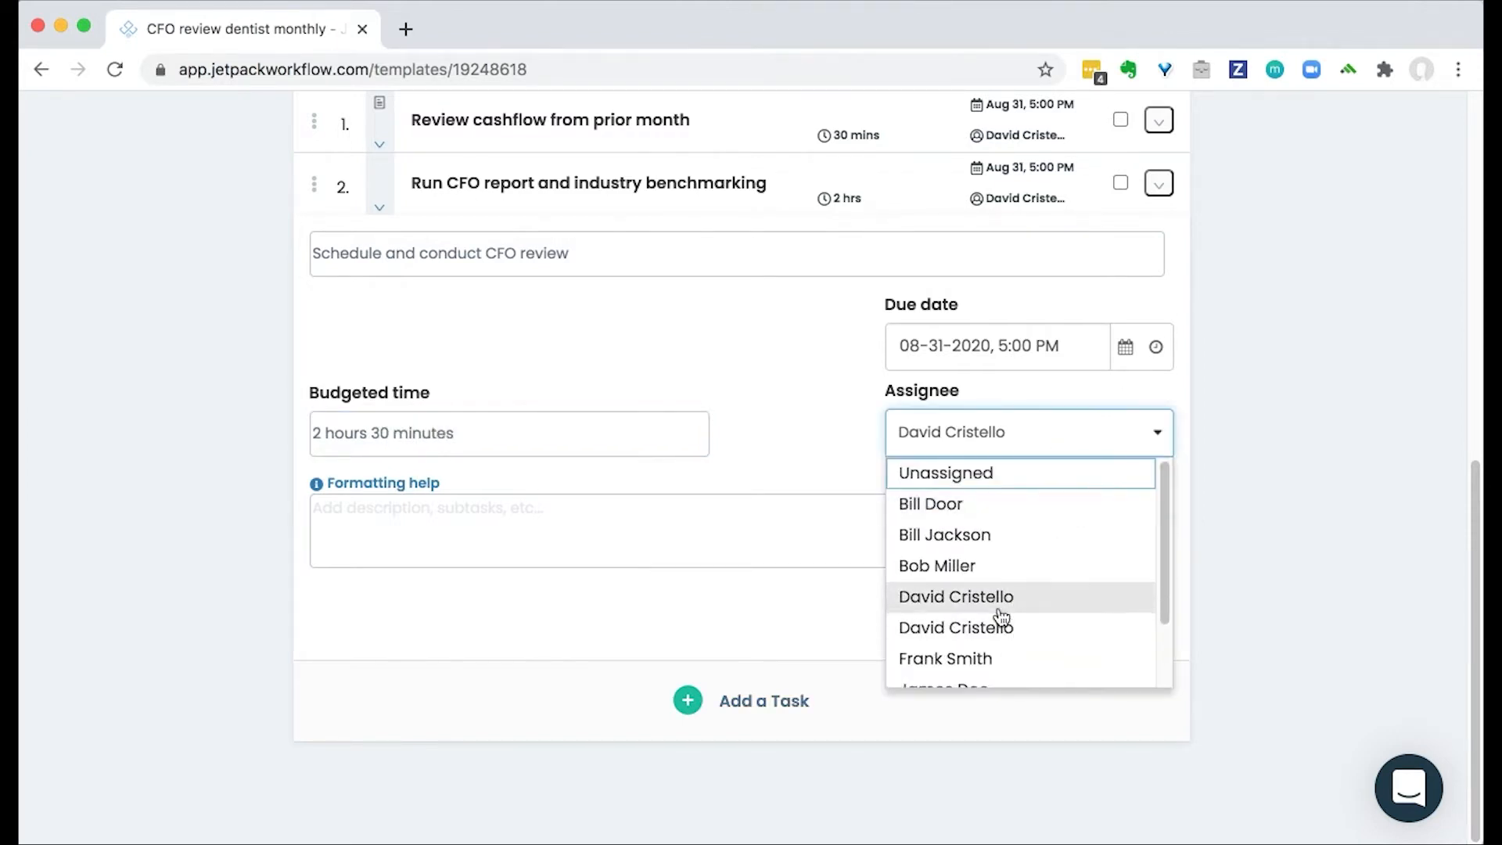
left_click(994, 578)
key("shift+Tab")
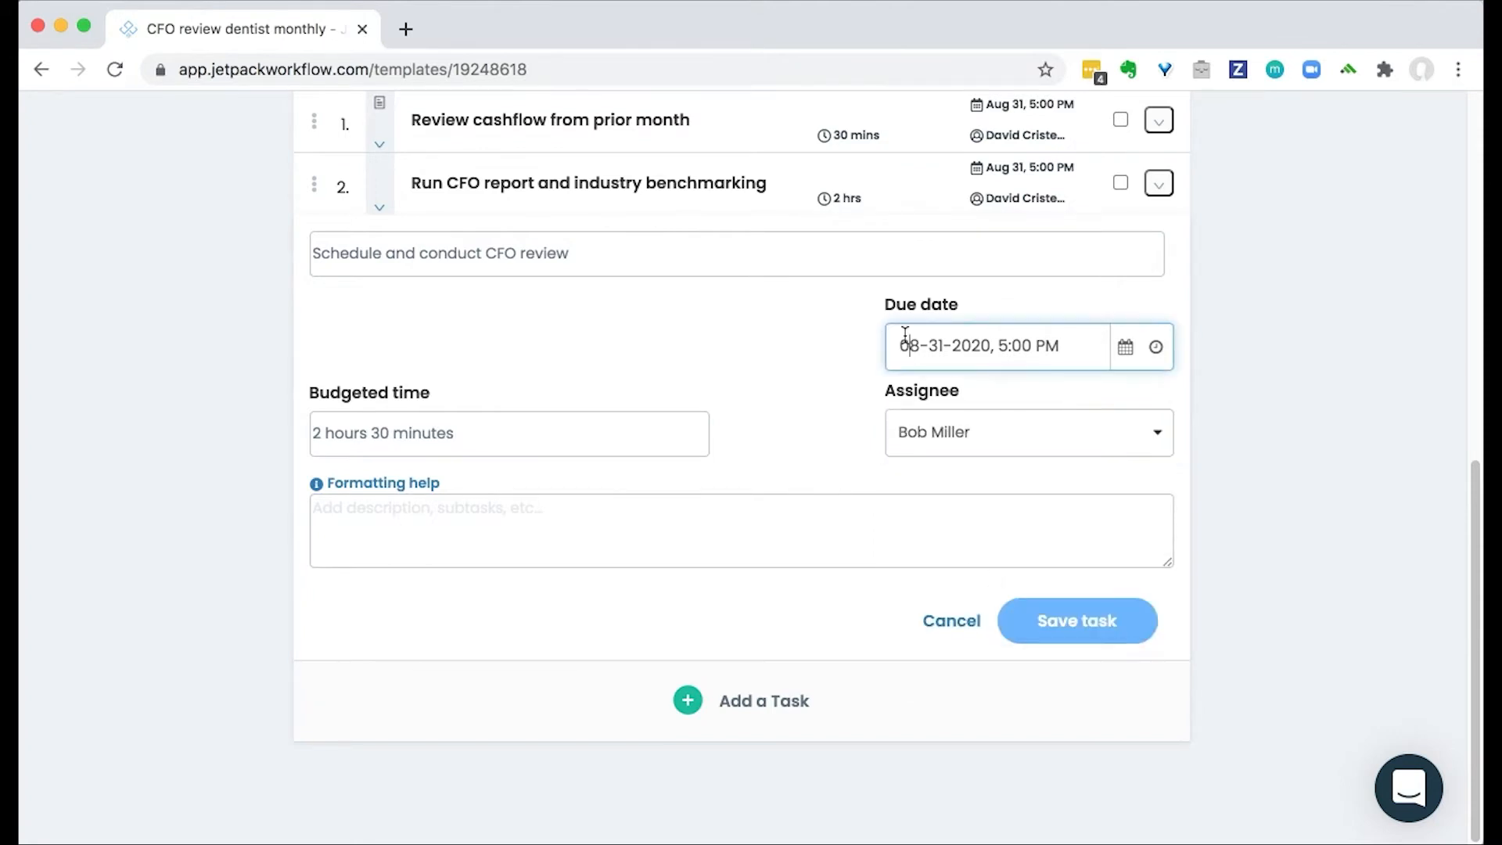
left_click(1057, 616)
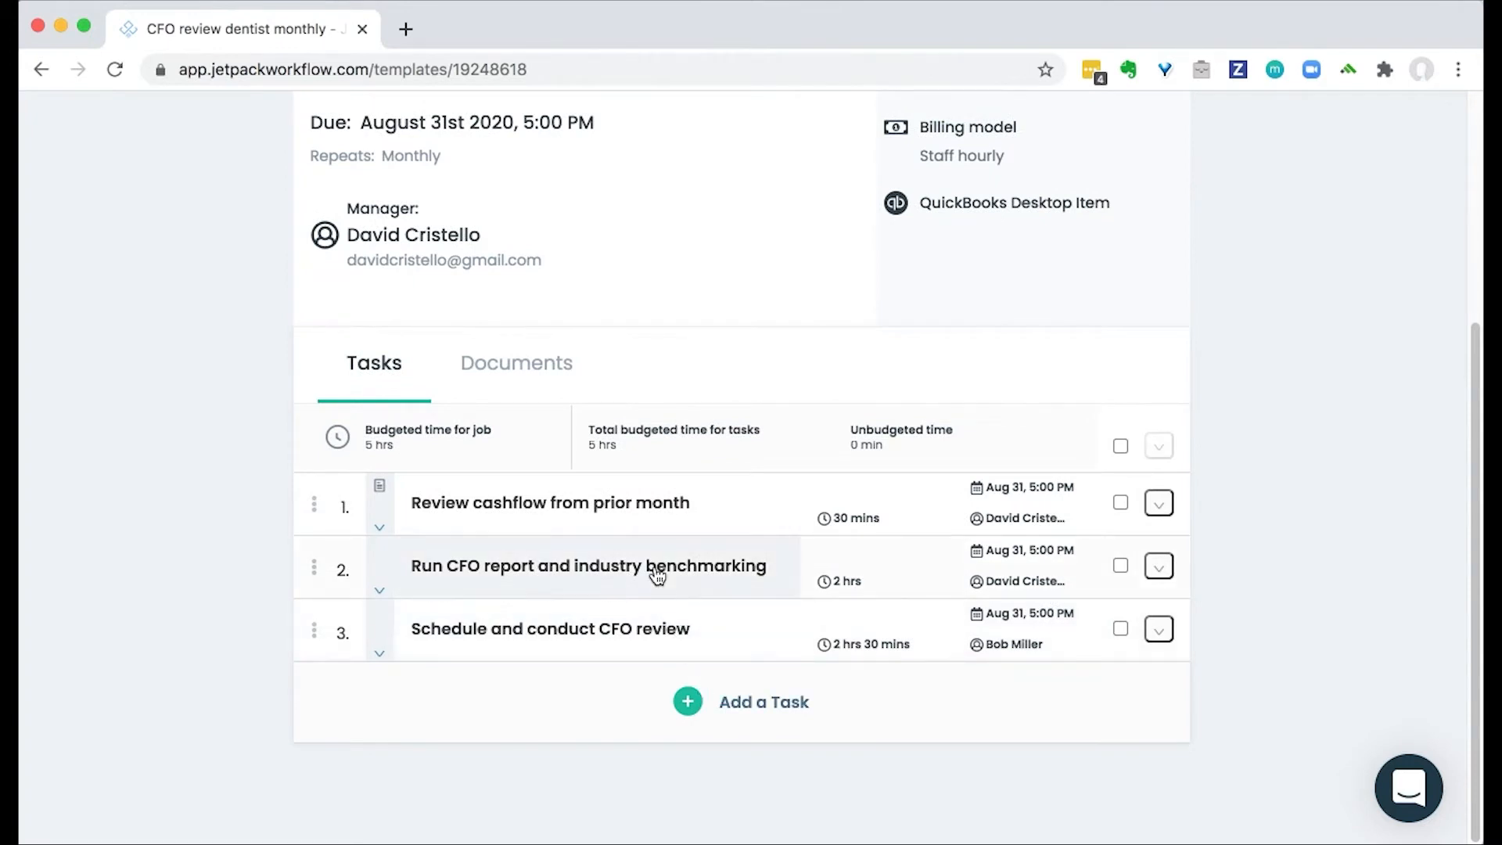
- Make "Schedule and conduct CFO review" dependent on the task "Run CFO report and industry benchmarking", and dismiss the notification
left_click(1159, 629)
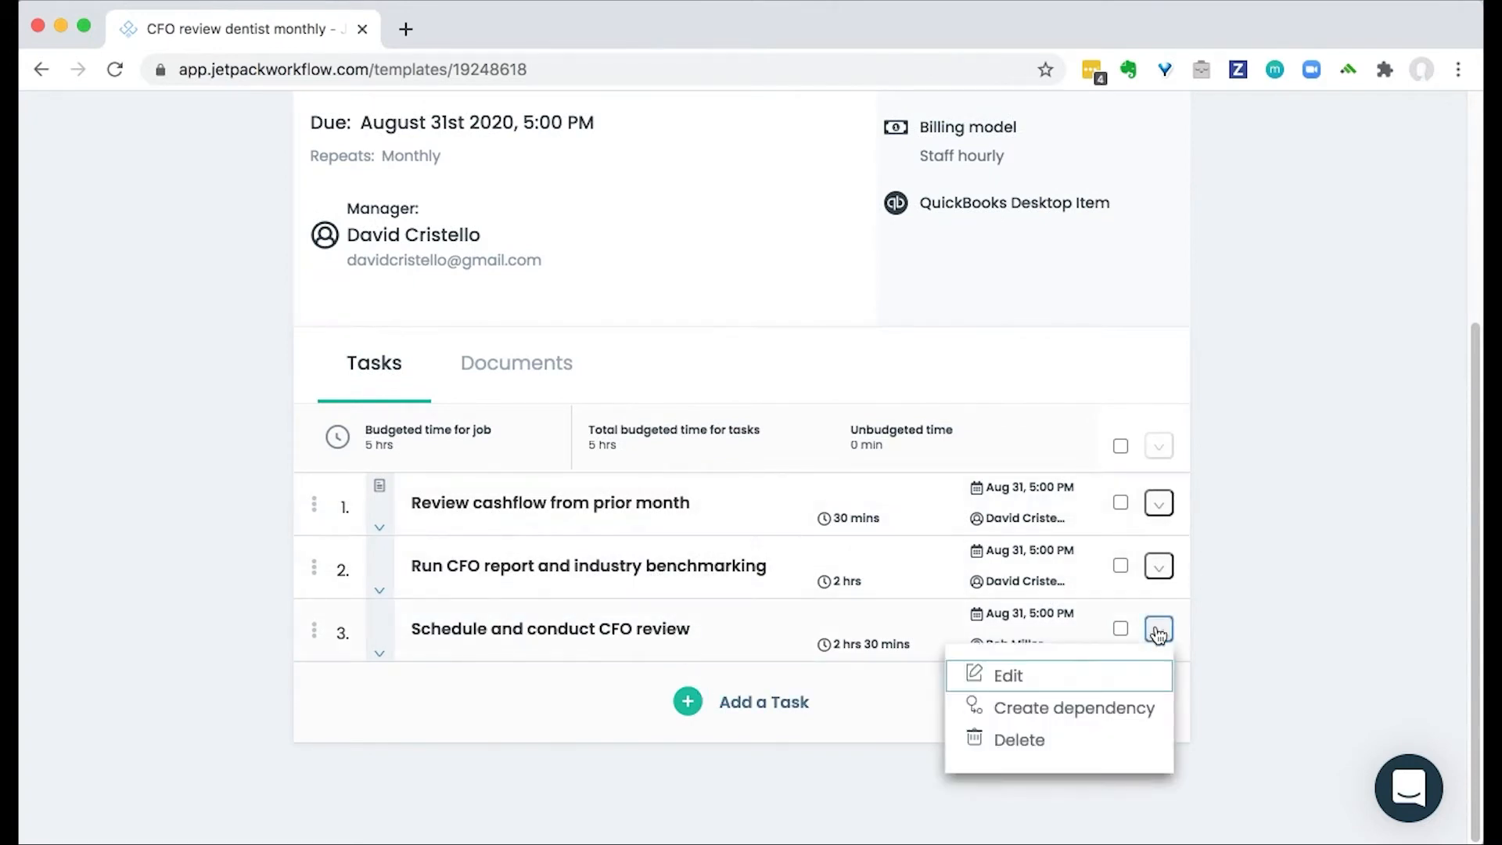
left_click(1057, 712)
left_click(1111, 579)
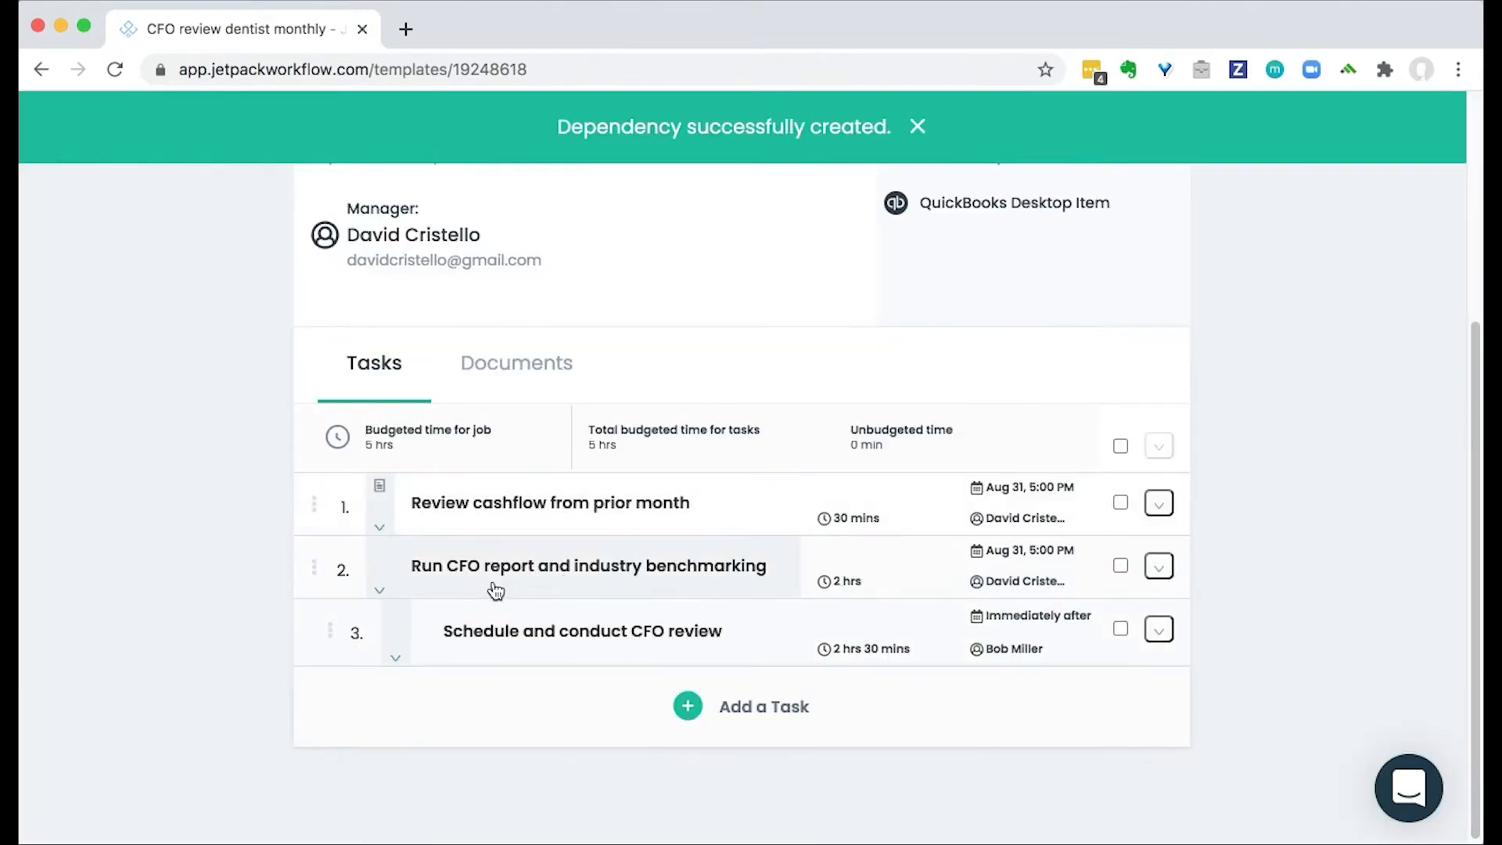
scroll(567, 607, "up", 5)
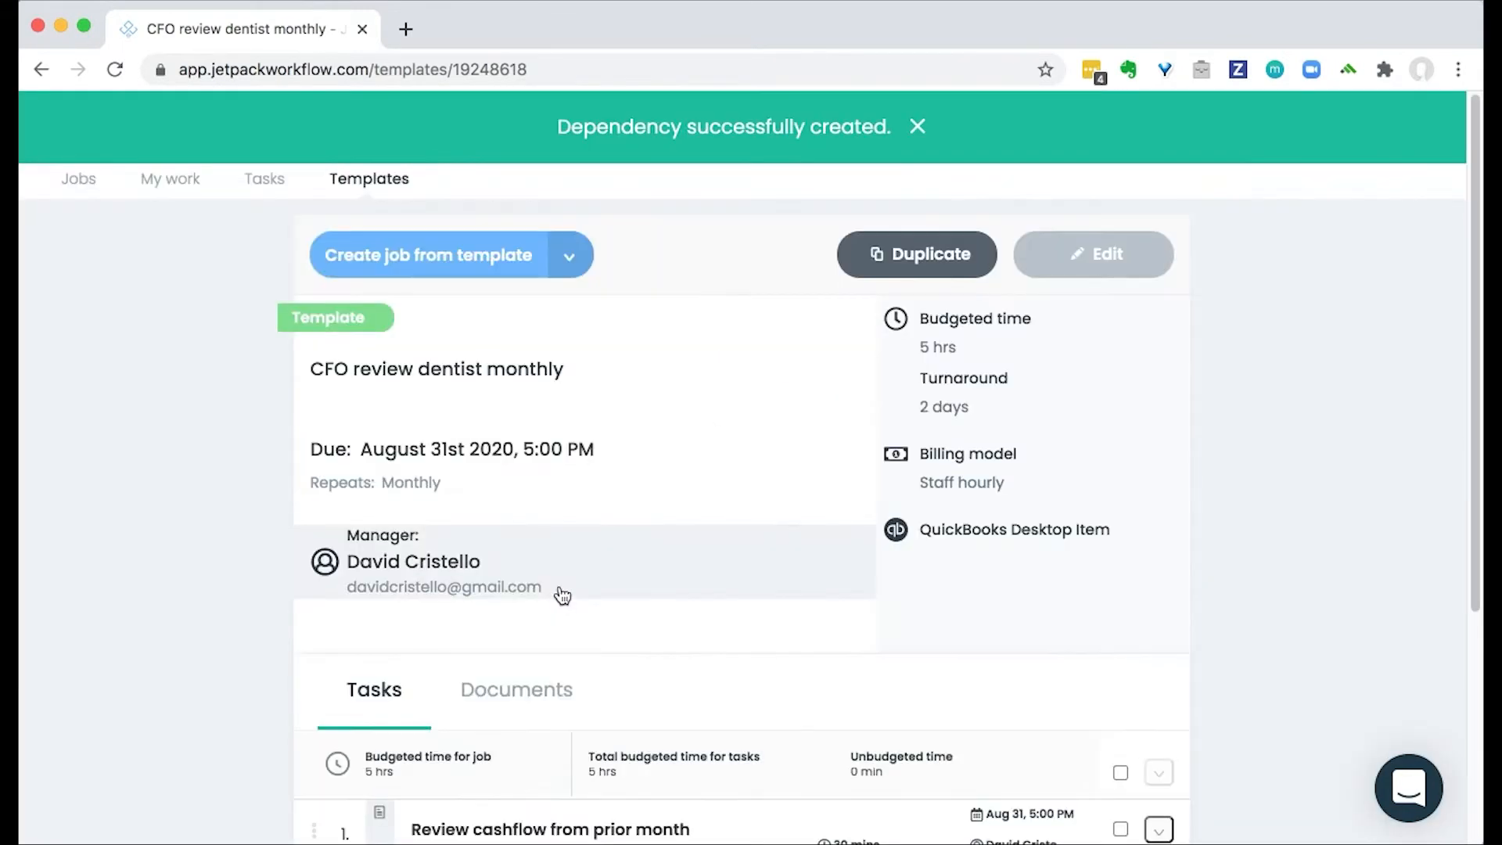
left_click(922, 107)
- Start creating jobs from the template for multiple clients and filter the available clients by "business"
scroll(490, 283, "down", 2)
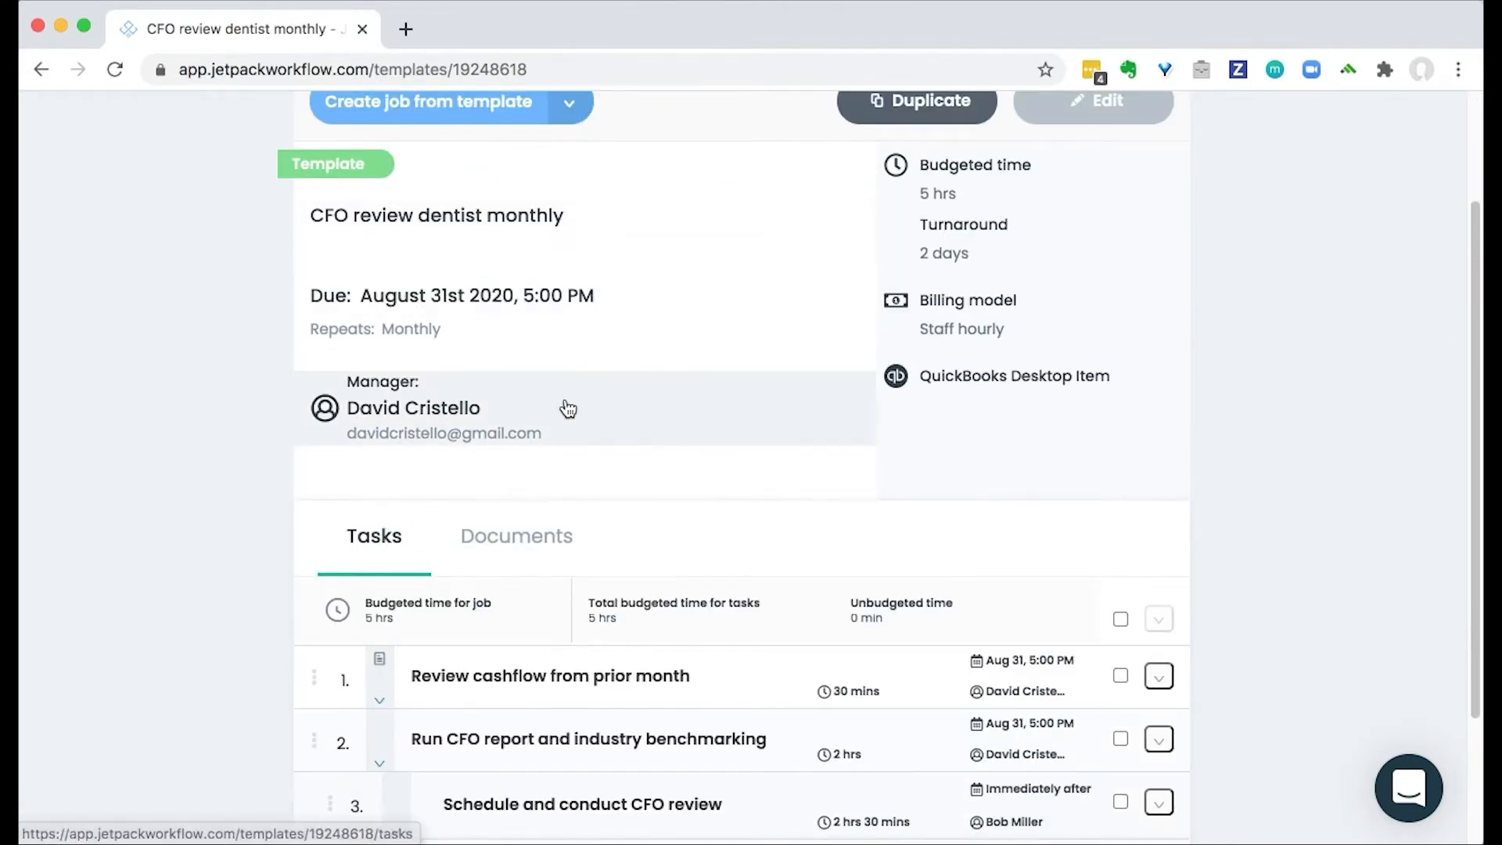
scroll(641, 450, "down", 3)
scroll(642, 452, "up", 5)
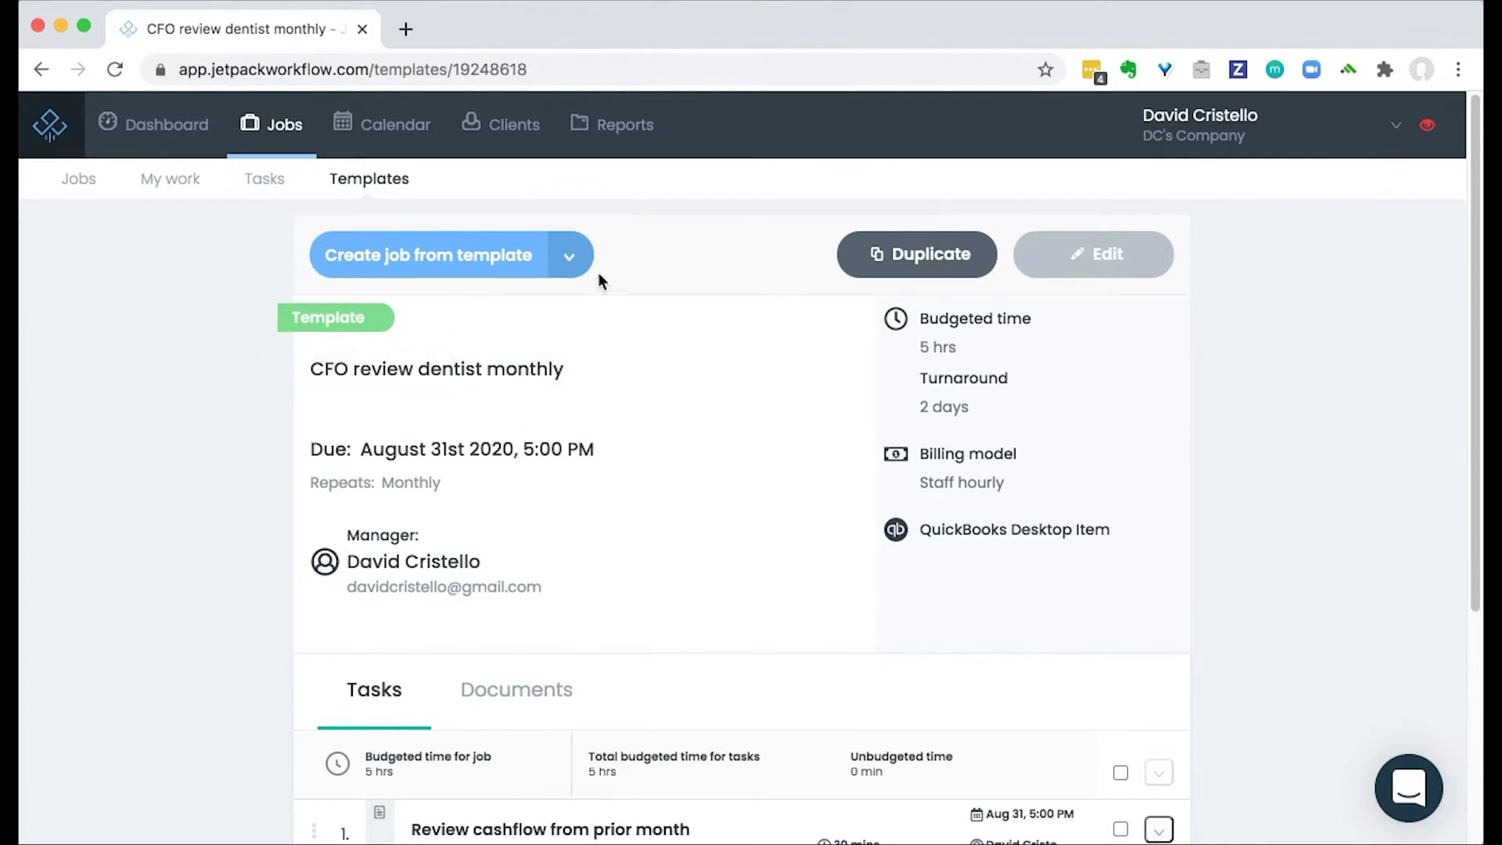
left_click(569, 256)
left_click(520, 323)
left_click(513, 313)
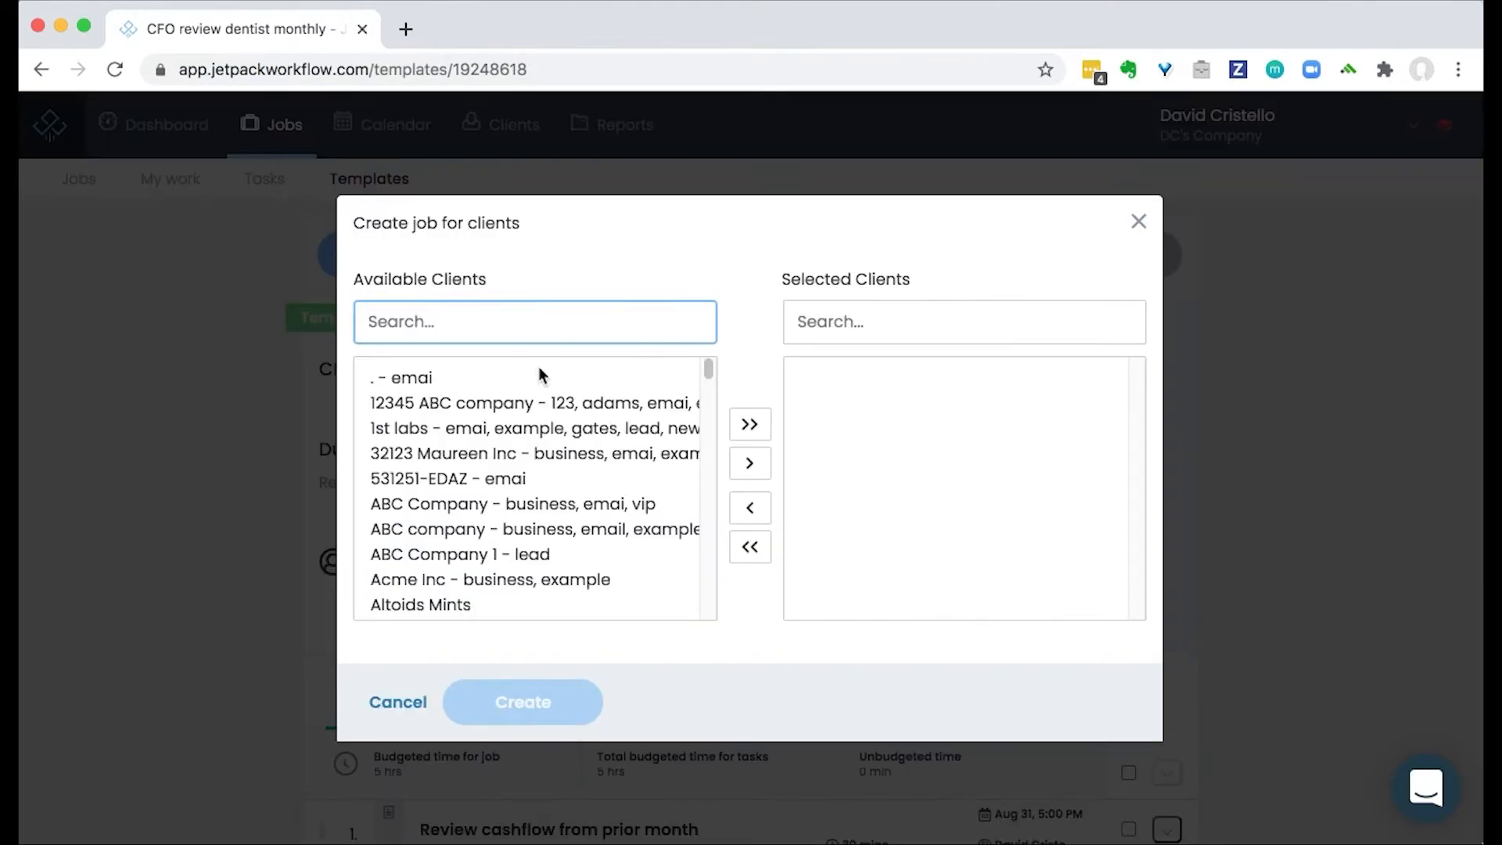
type("business")
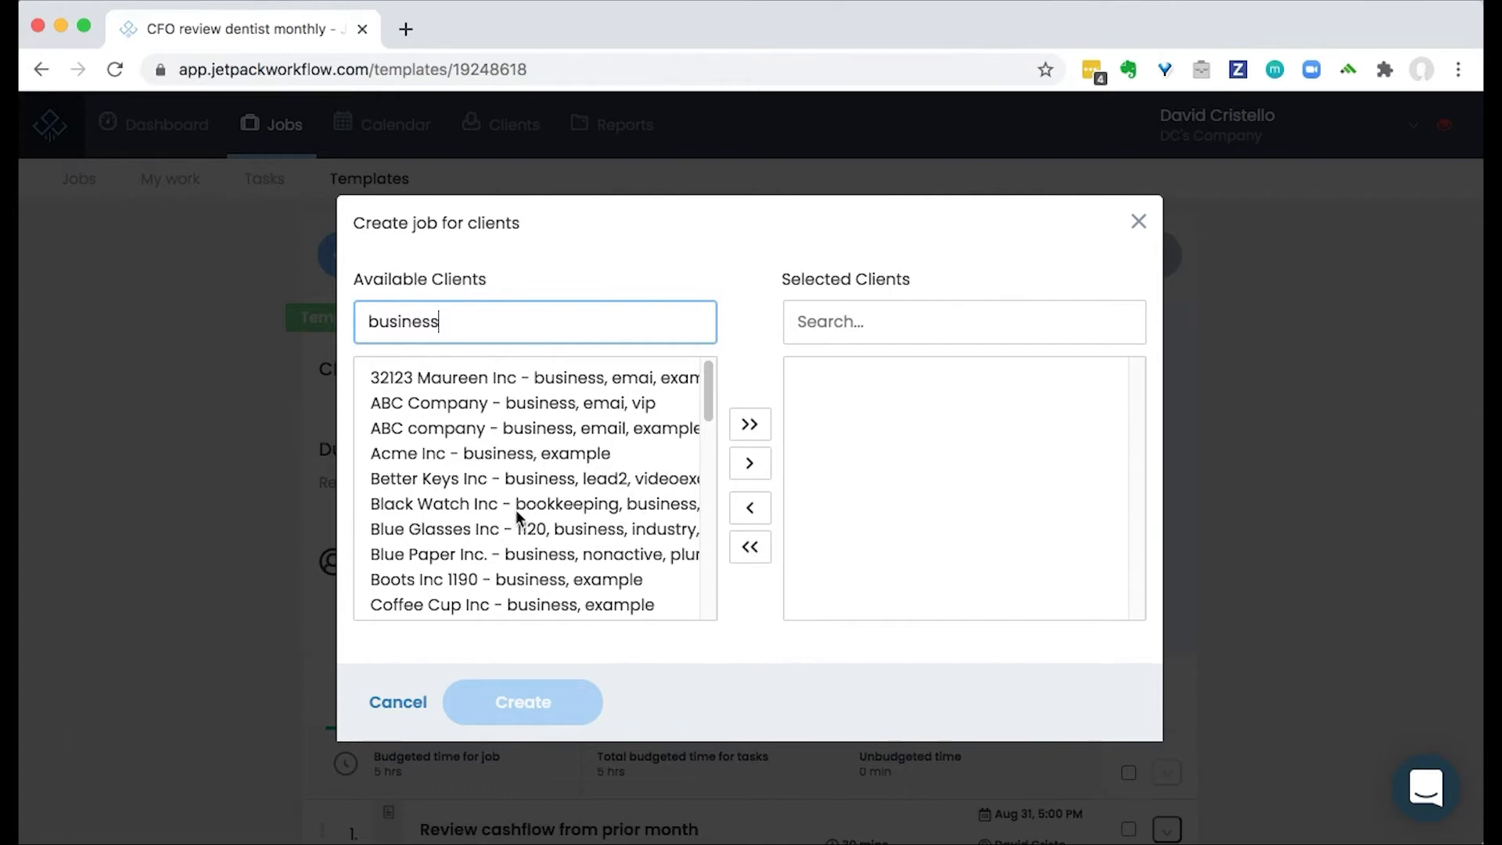
- Select the eight business clients from "ABC company" with the email label through "Coffee Cup Inc" and create the template's jobs for them
scroll(516, 517, "down", 5)
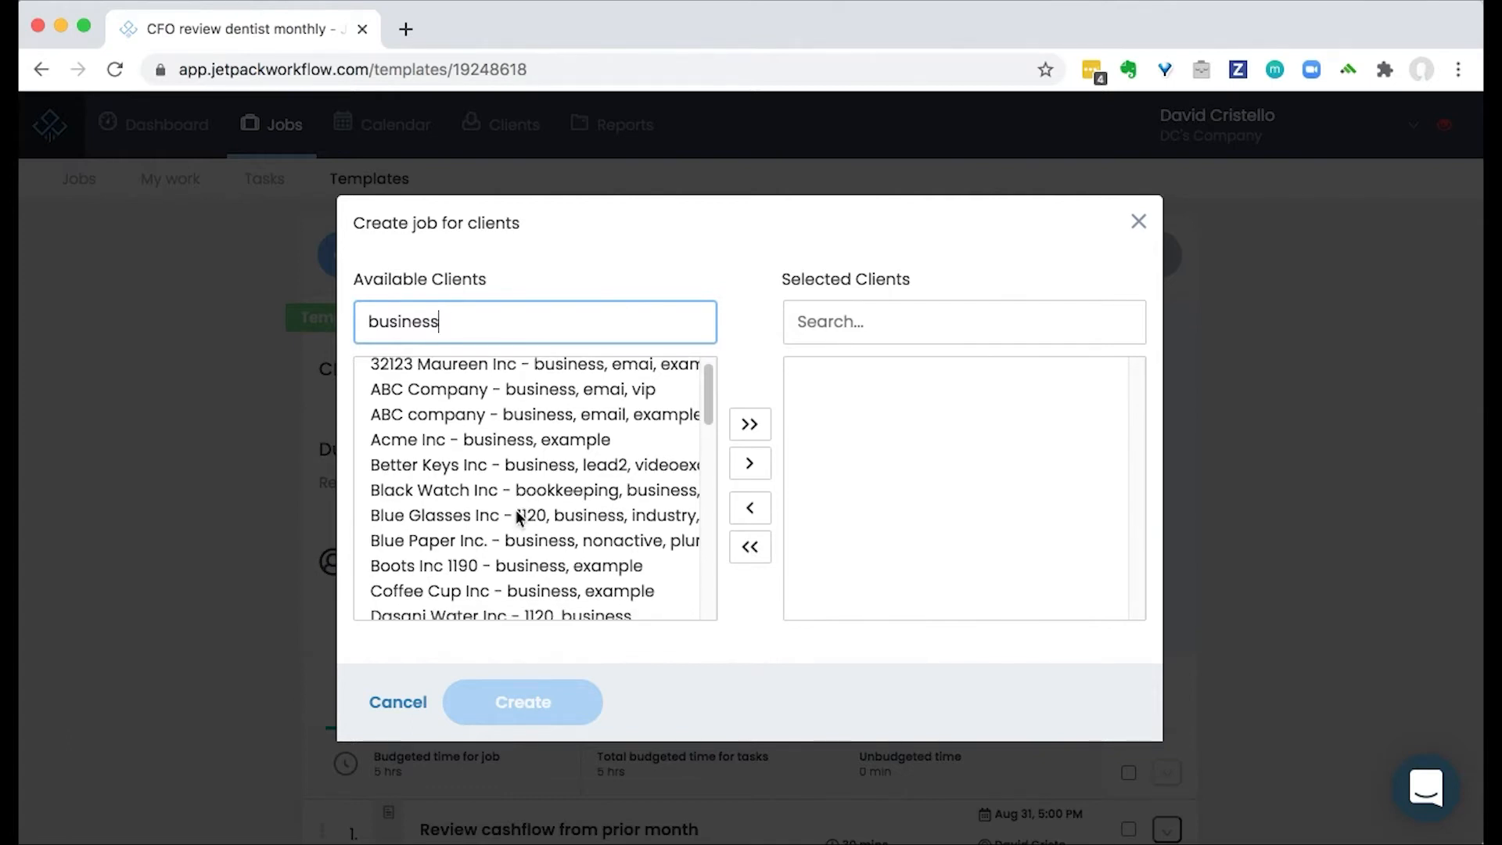
scroll(545, 422, "up", 5)
left_click_drag(532, 417, 560, 586)
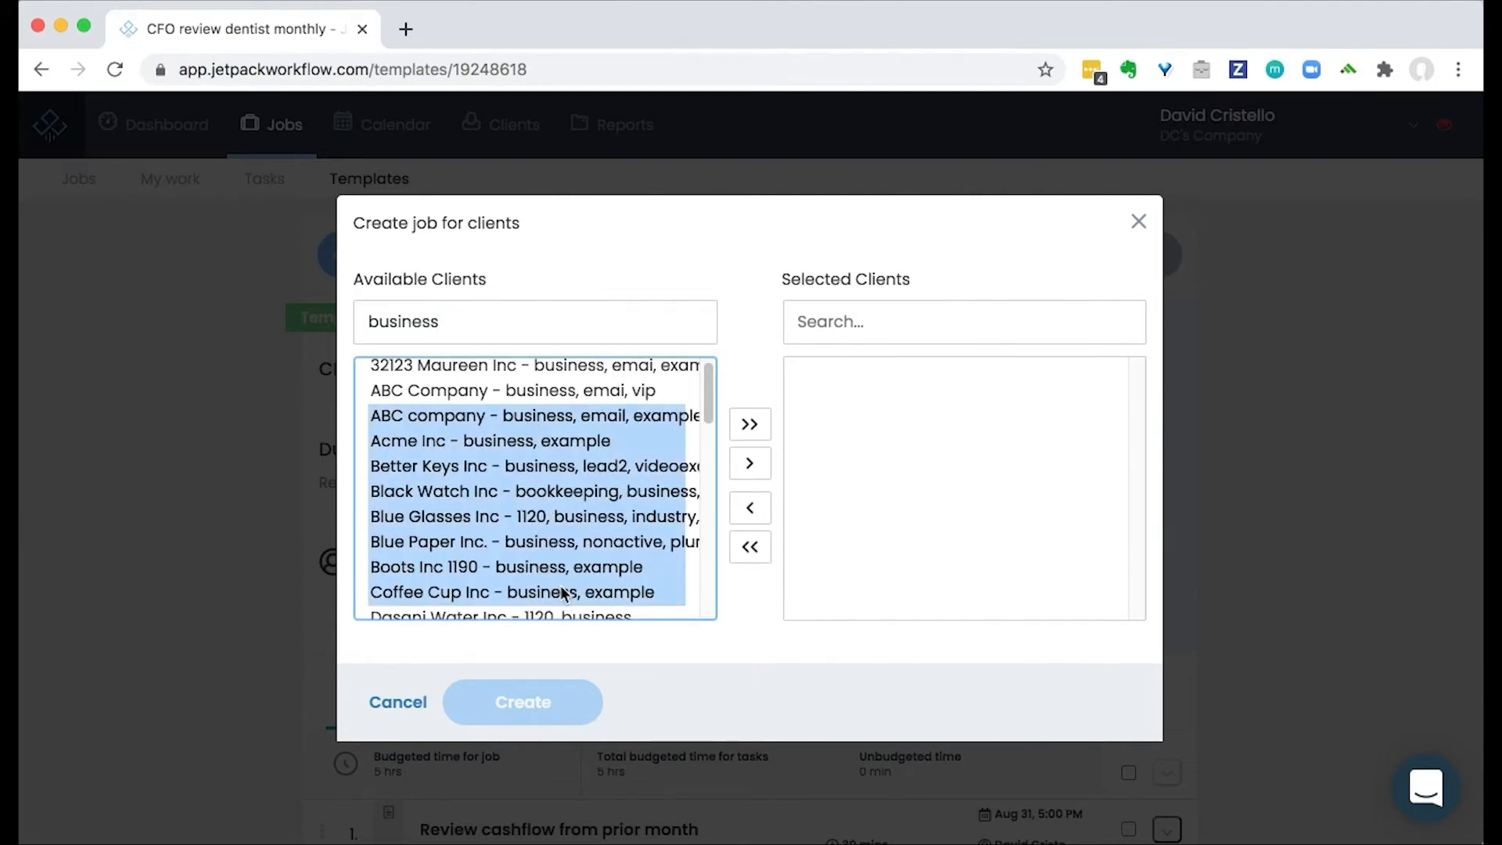
left_click(736, 472)
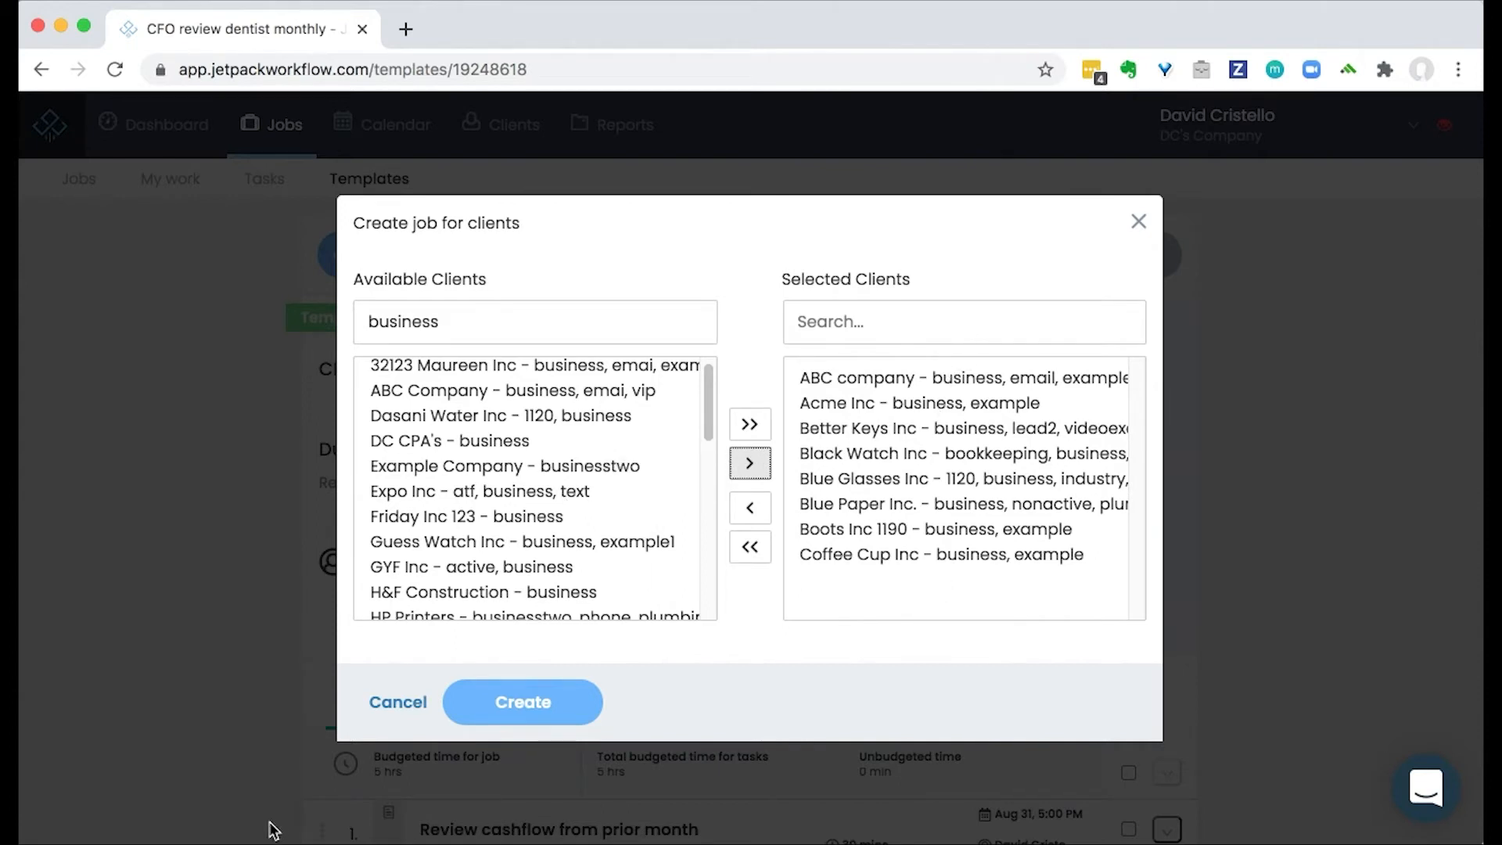
left_click(583, 702)
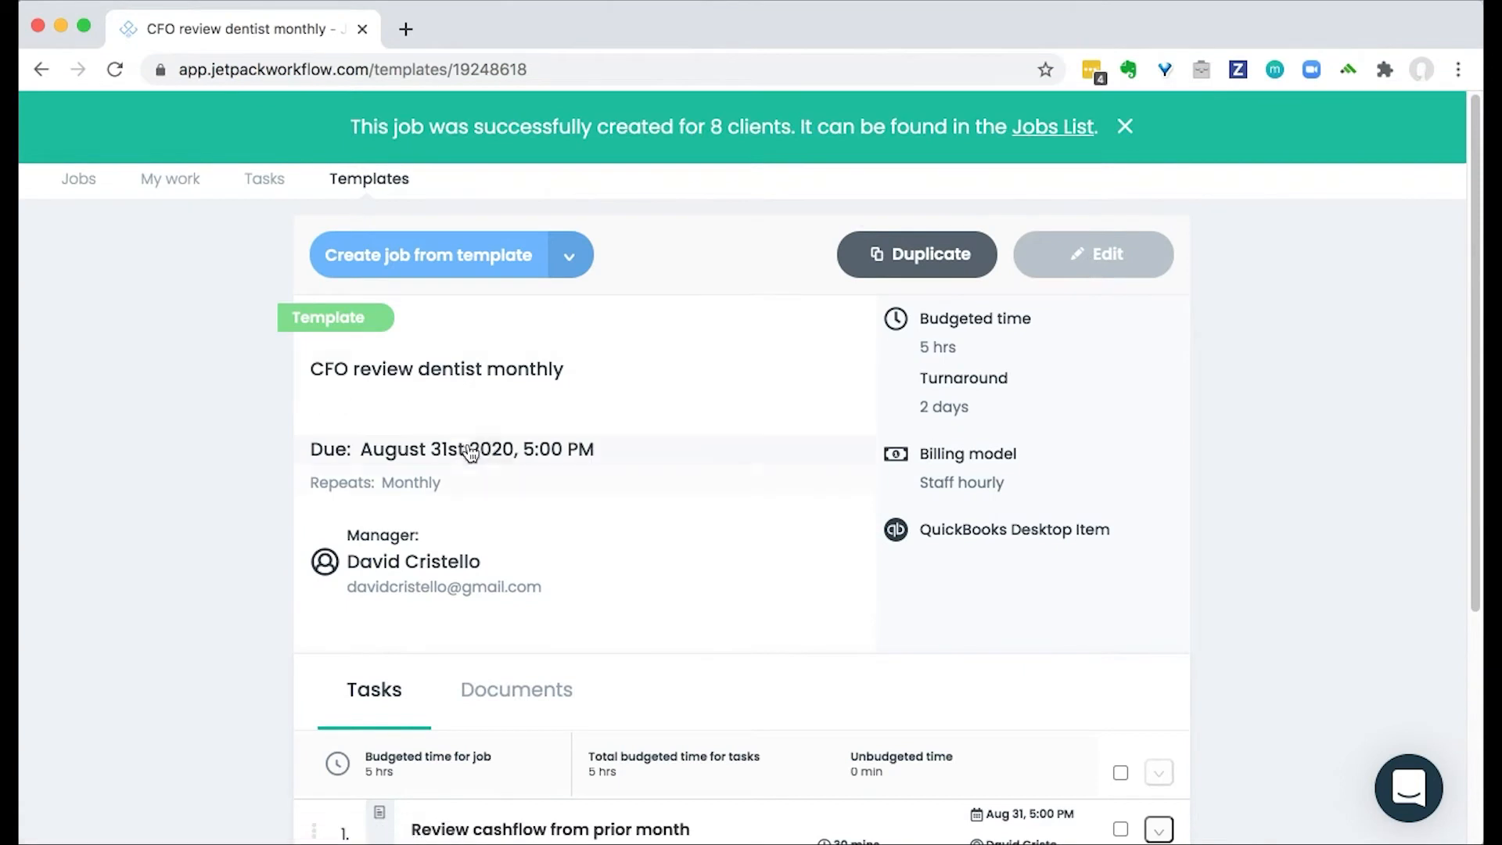
left_click(453, 370)
triple_click(456, 366)
left_click(951, 259)
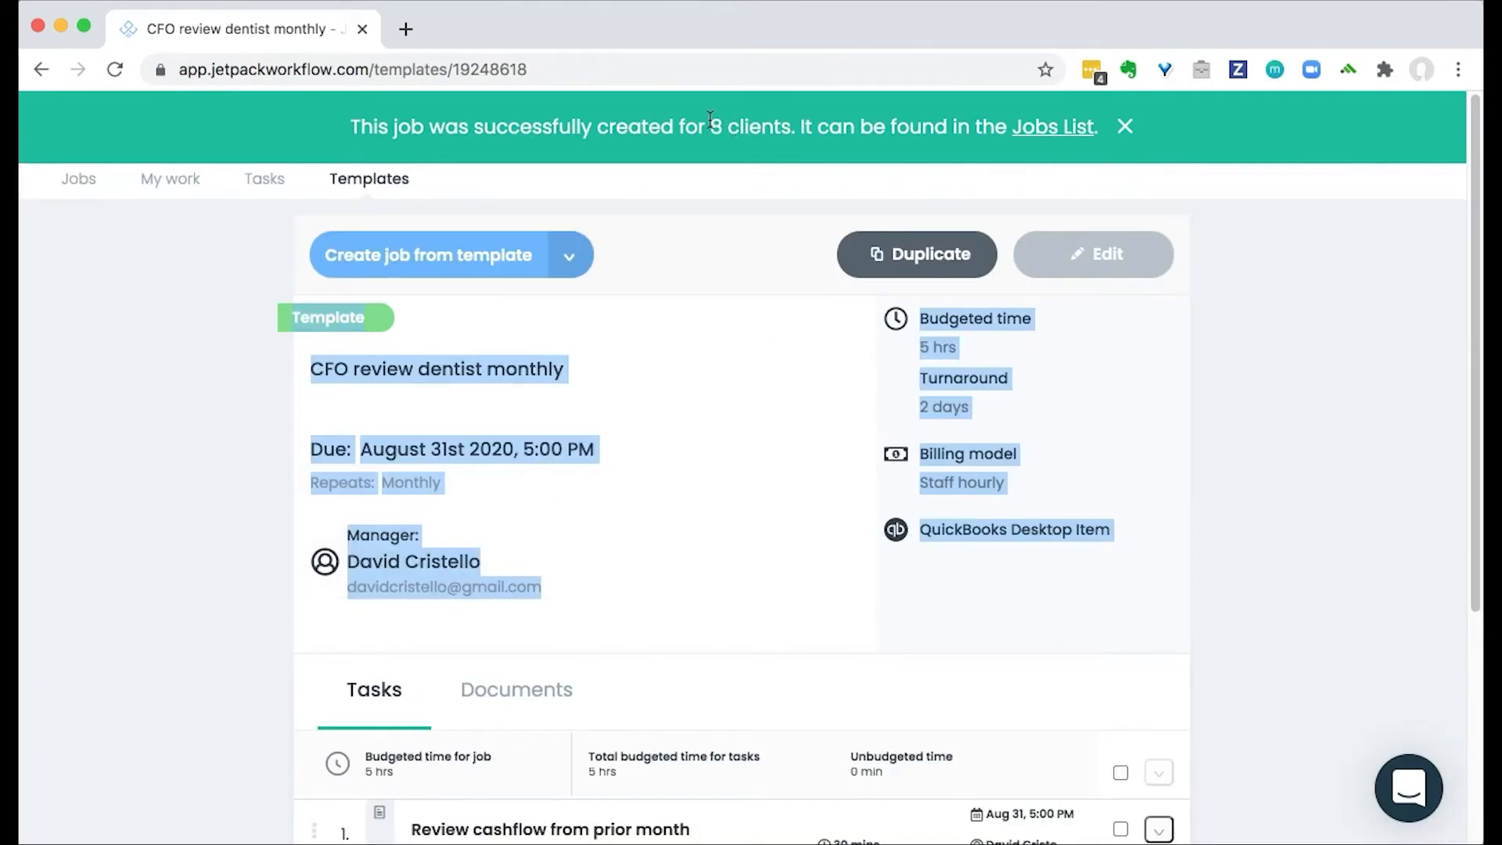
left_click(710, 119)
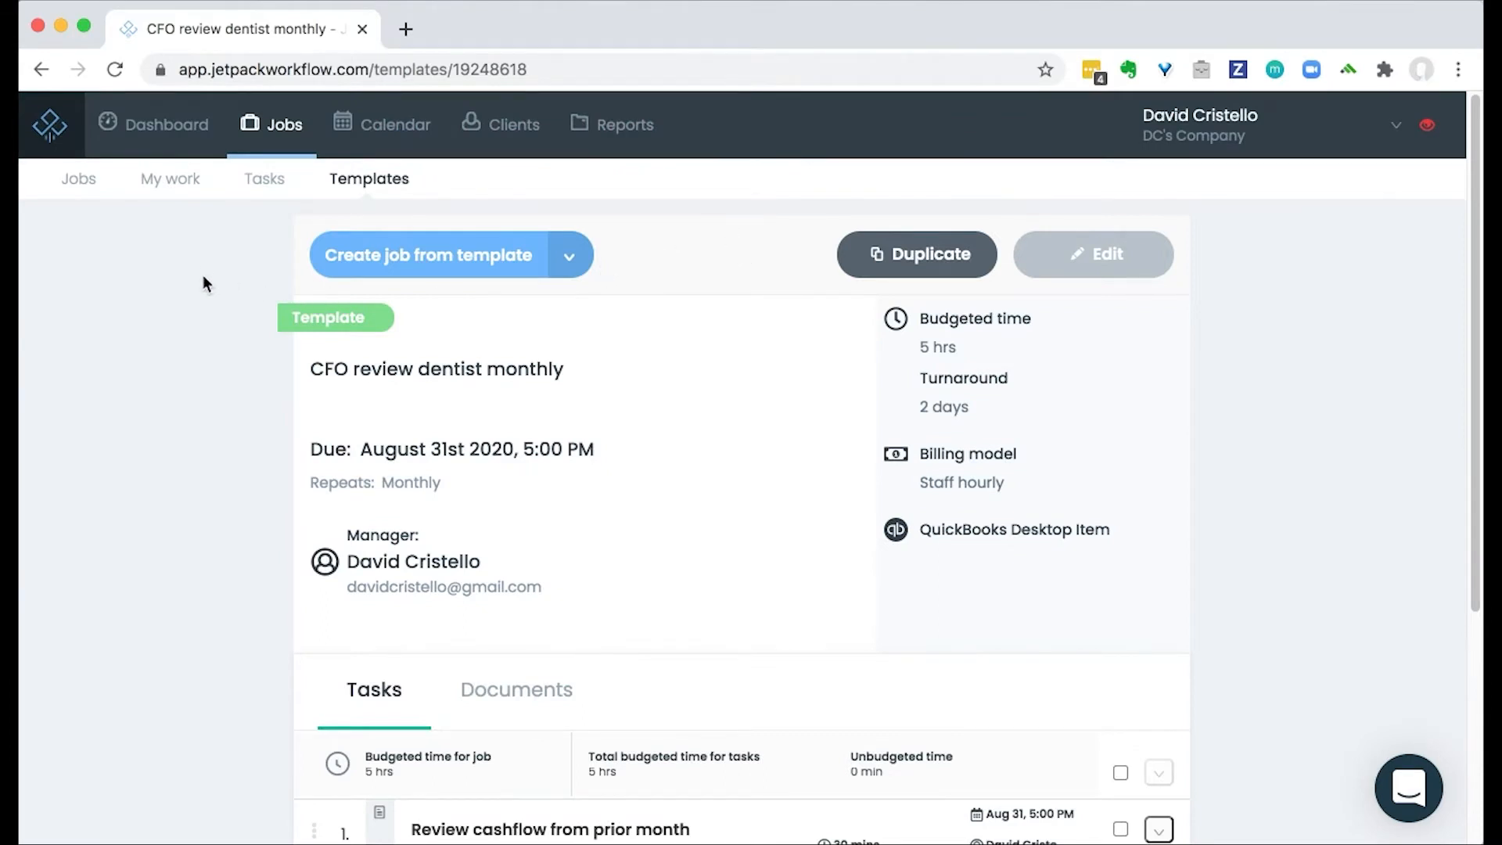
- Search the jobs list for "CFO review dentist monthly"
left_click(252, 134)
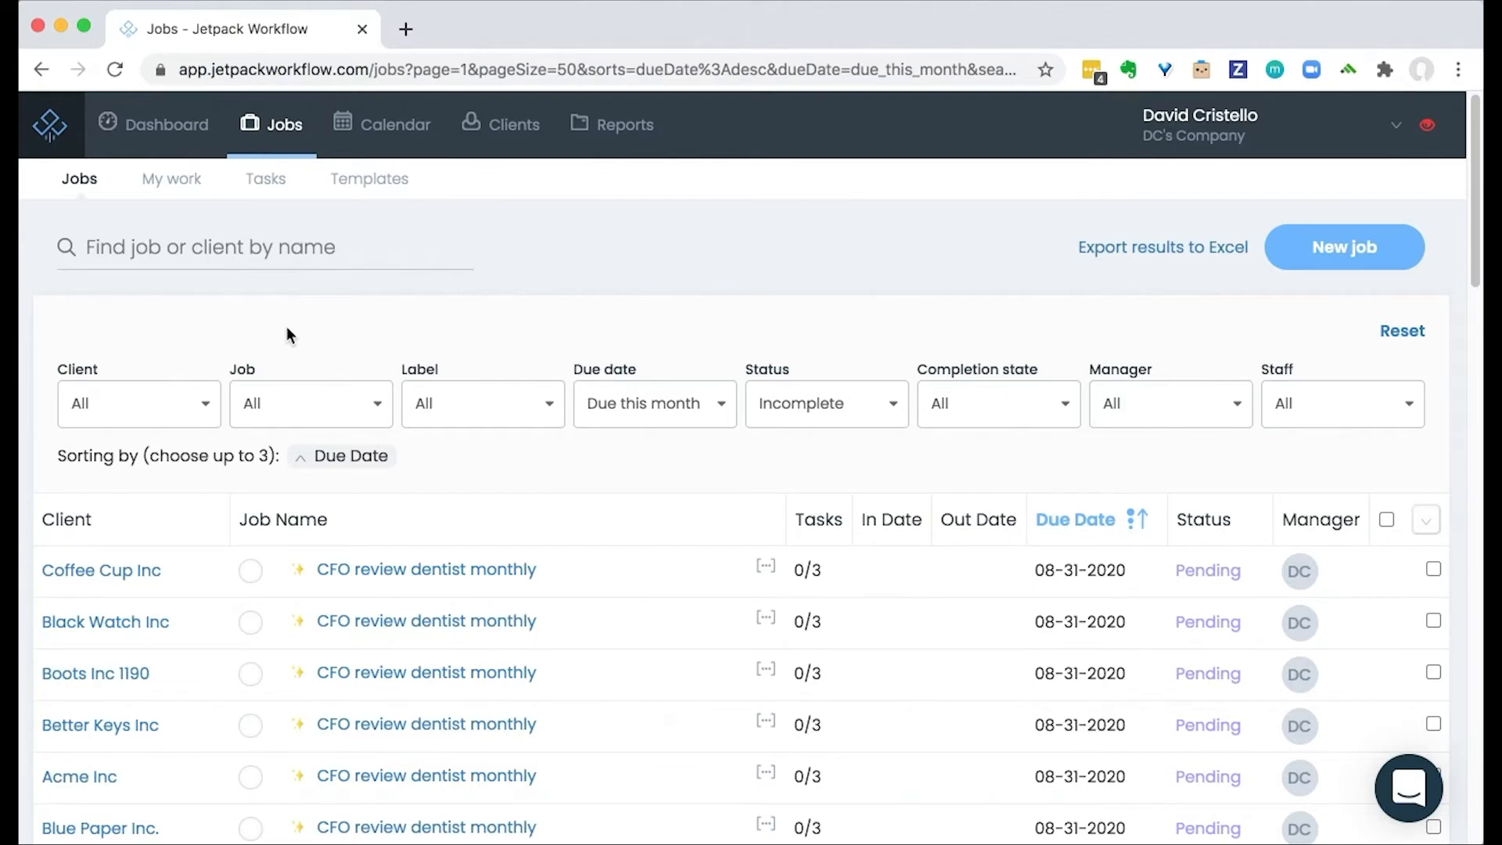
left_click(215, 243)
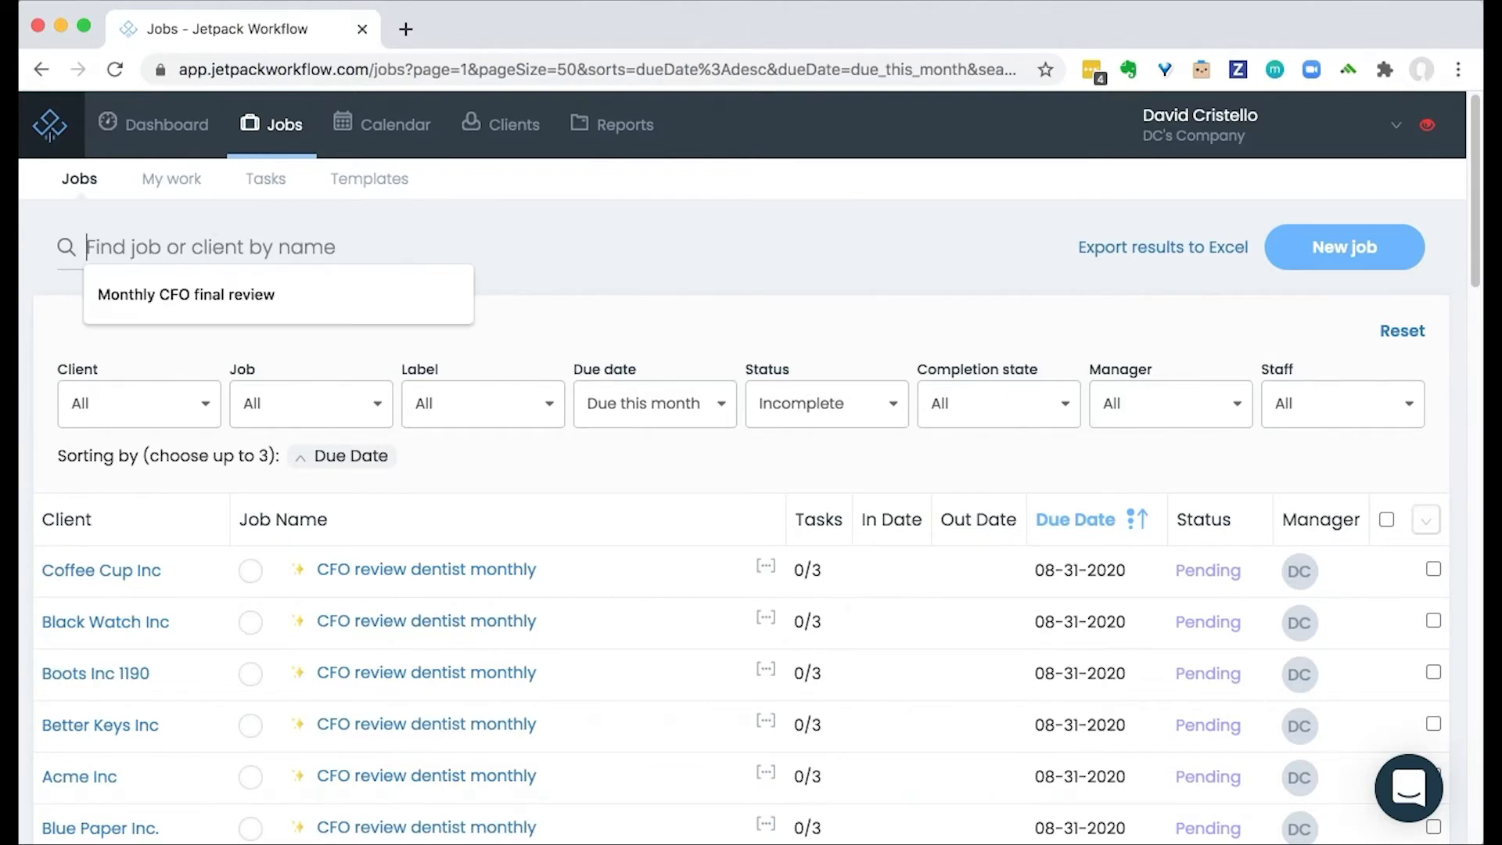
type("CFO ")
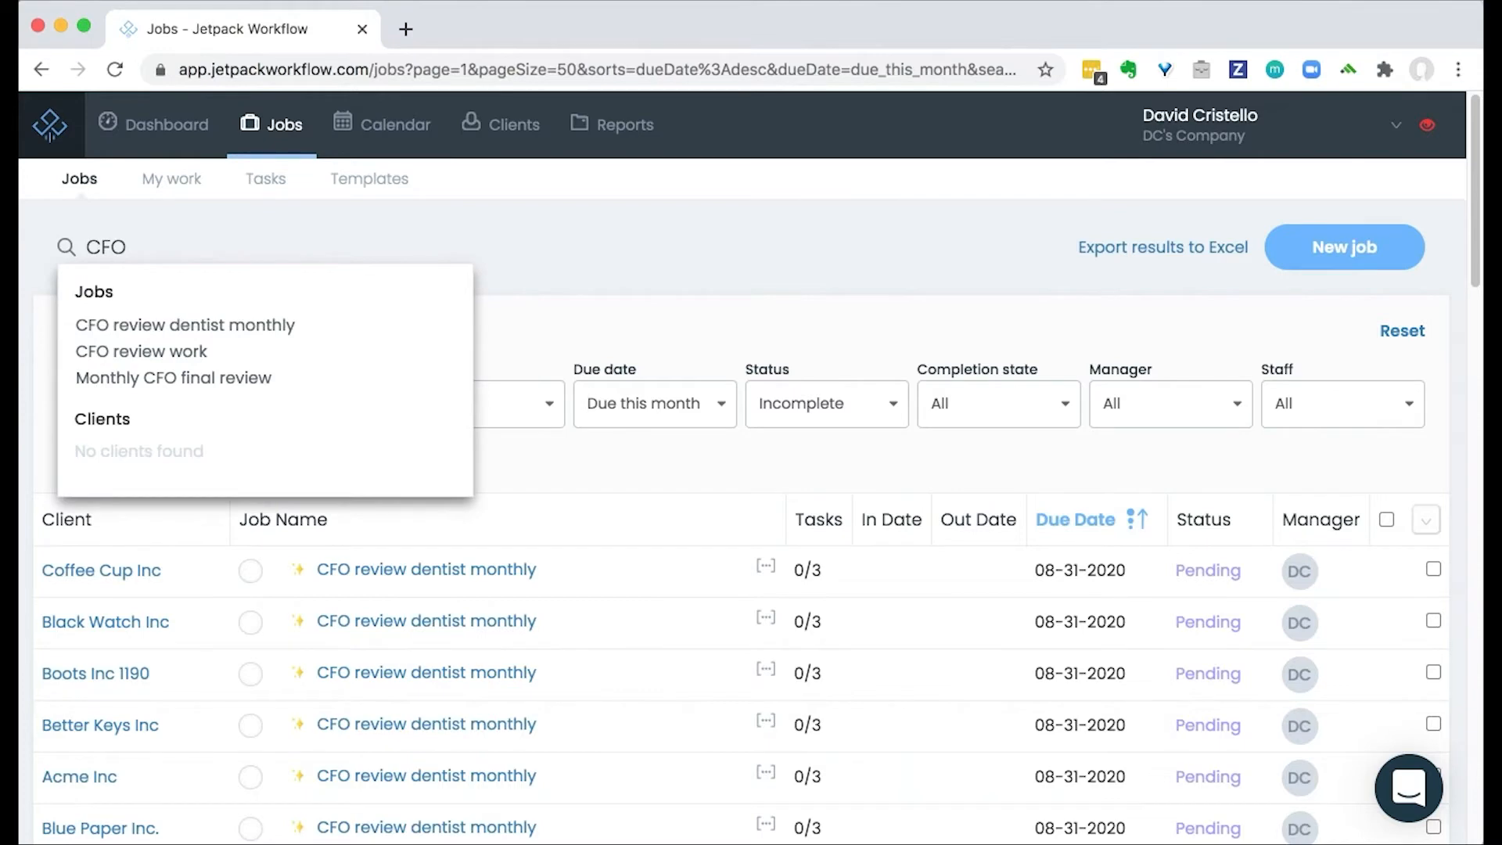
type("re")
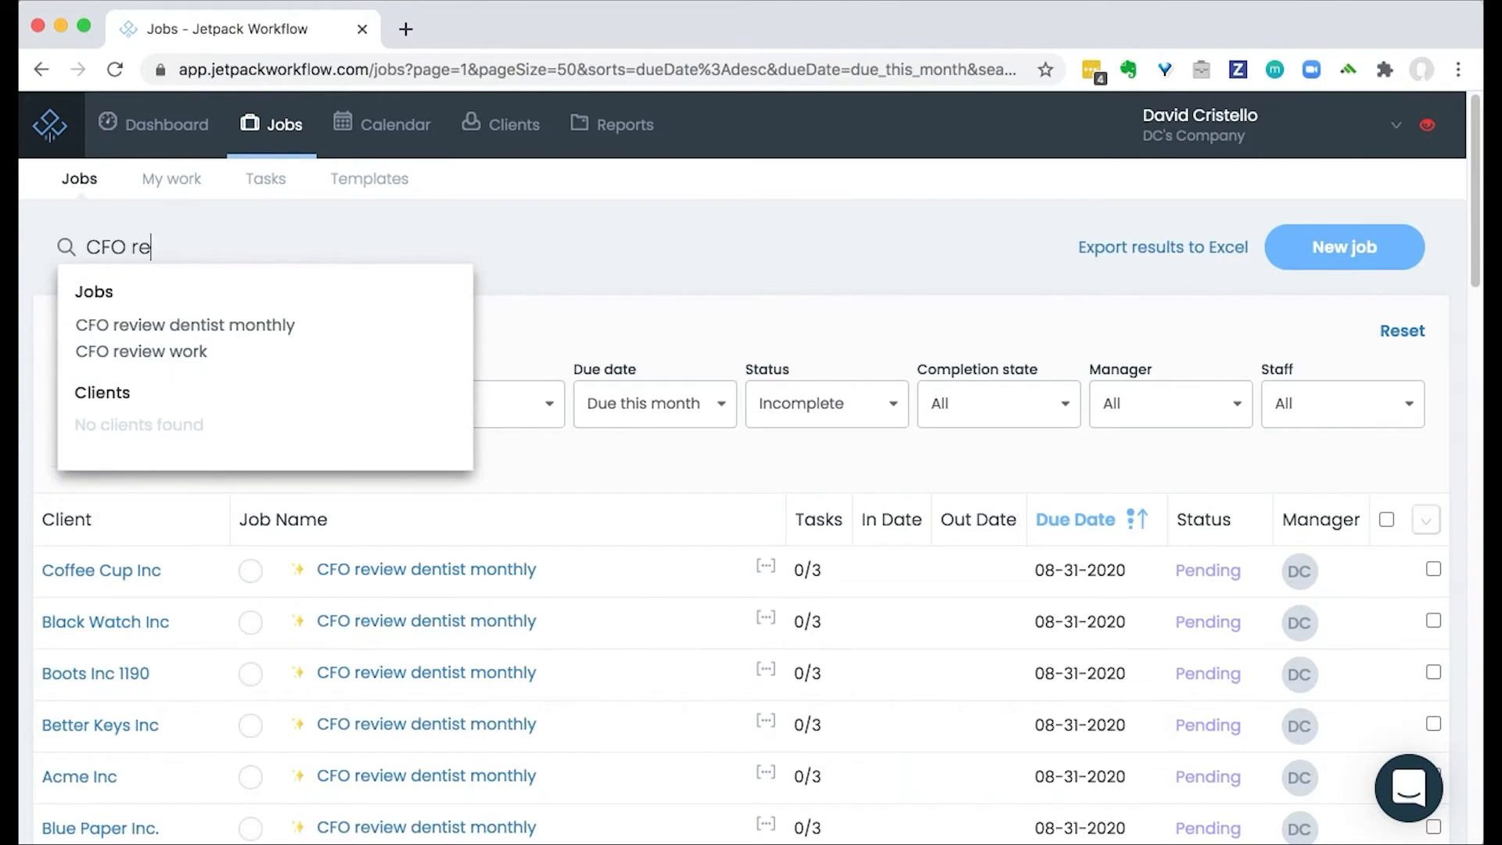
left_click(208, 326)
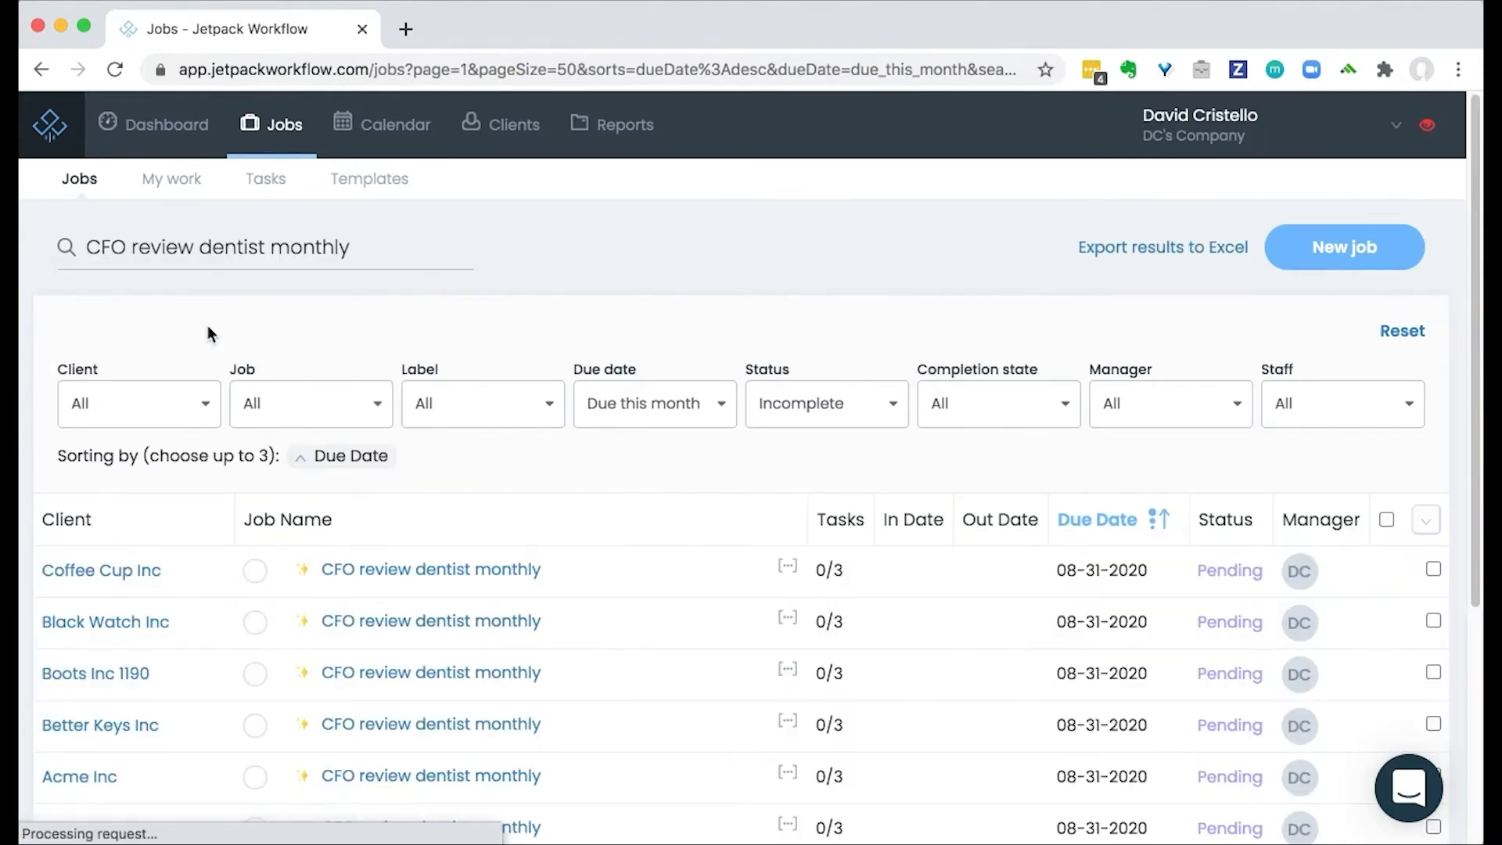
- Examine the clients, task progress, due dates and statuses of the CFO review dentist monthly jobs
scroll(609, 404, "down", 2)
scroll(609, 404, "down", 5)
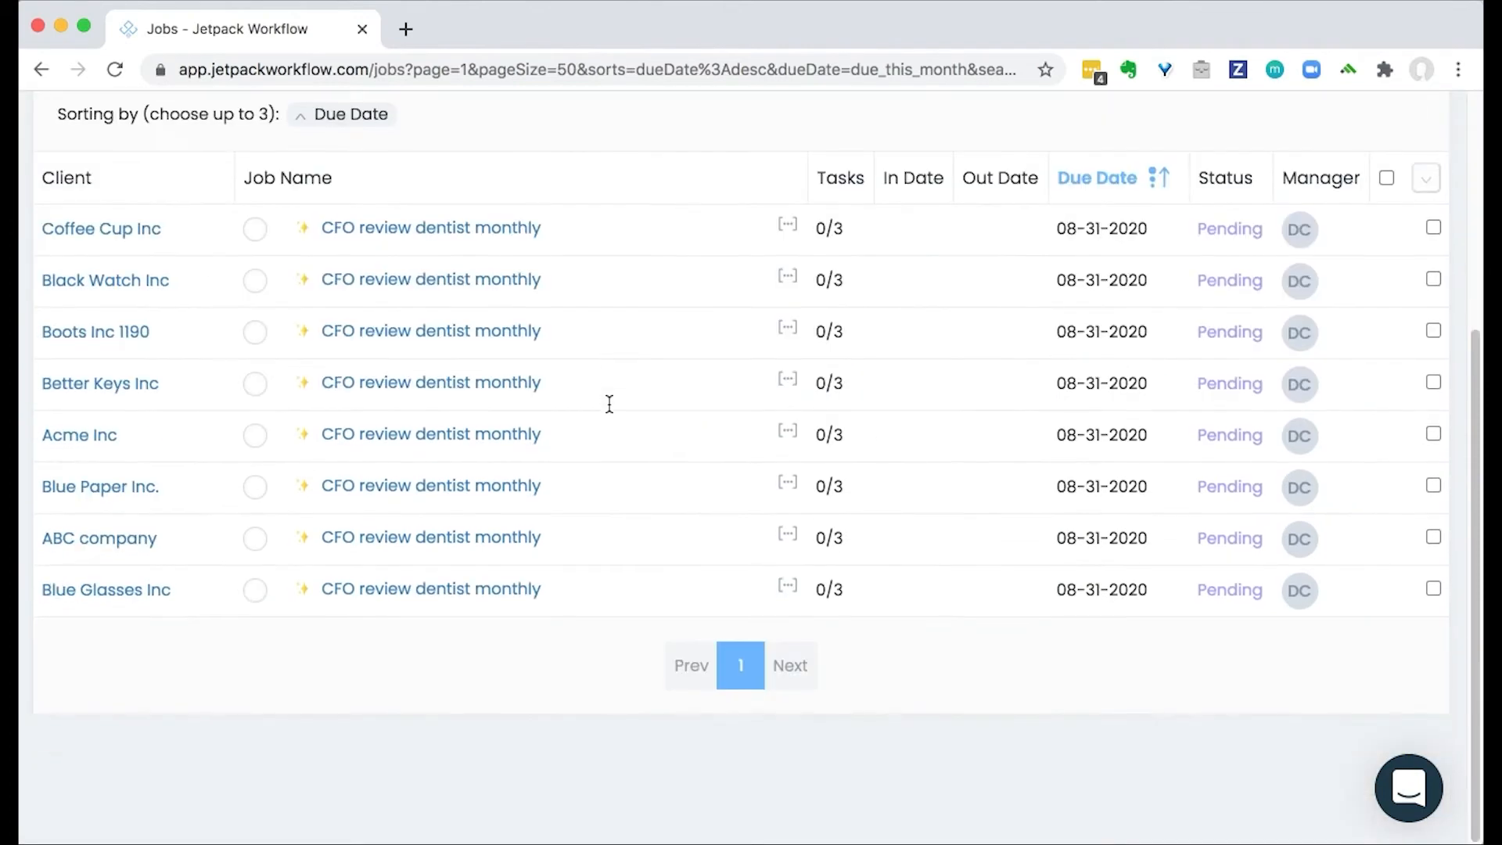
scroll(607, 407, "up", 6)
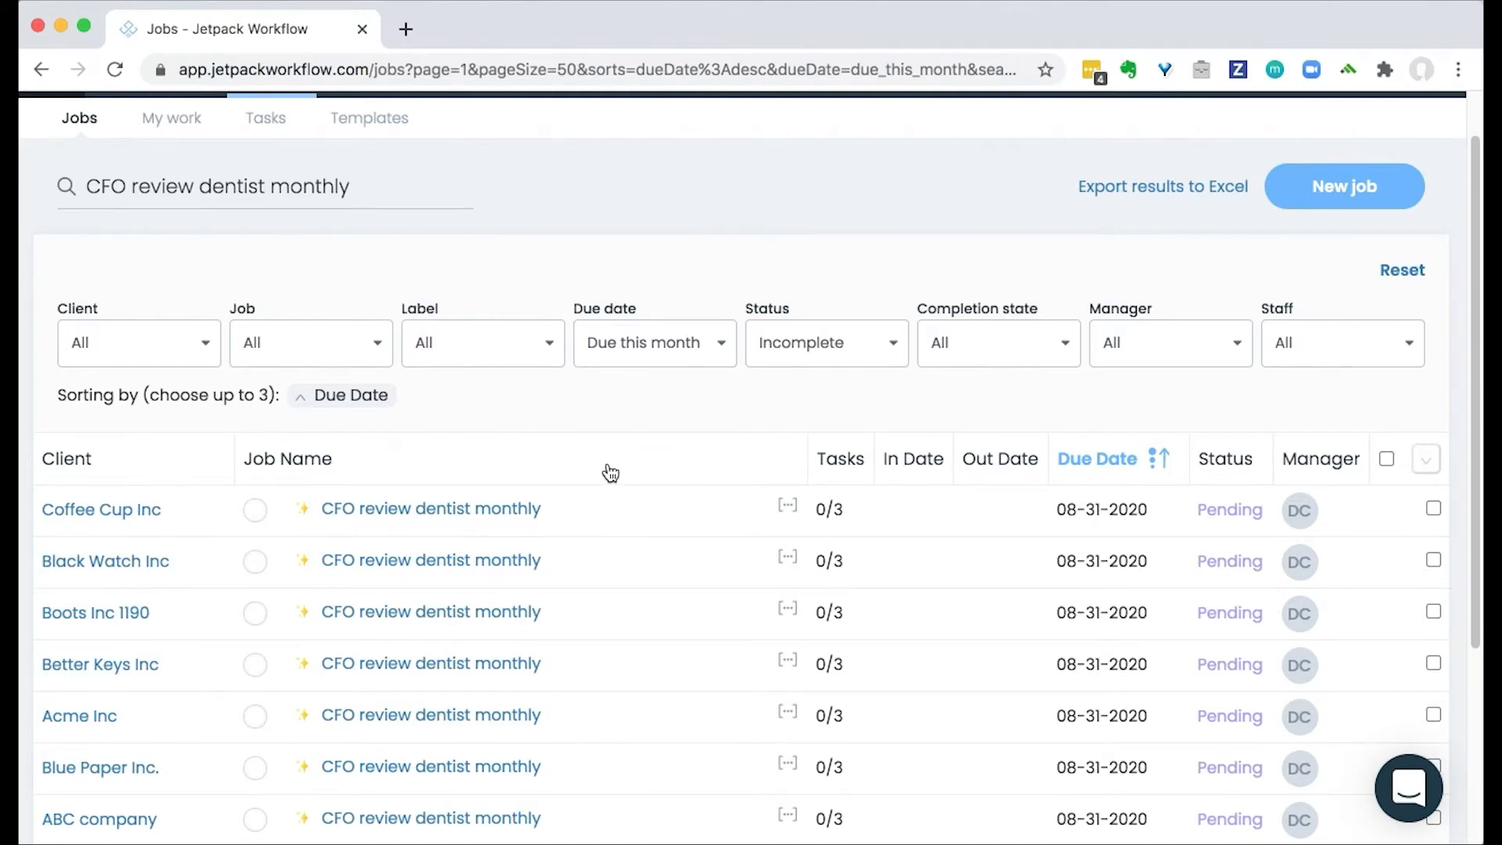
scroll(611, 474, "up", 1)
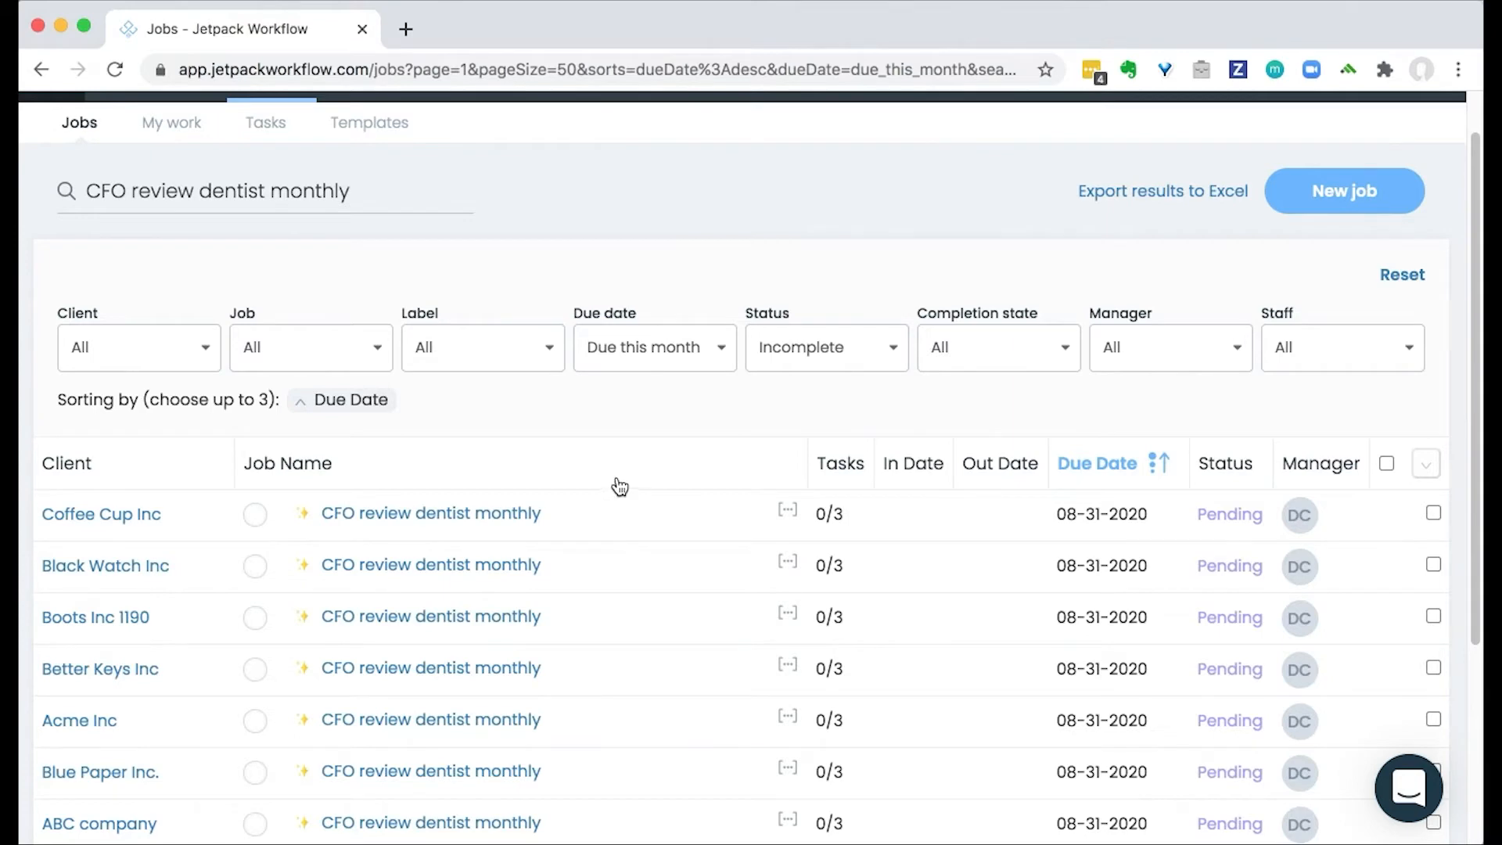
scroll(615, 477, "down", 1)
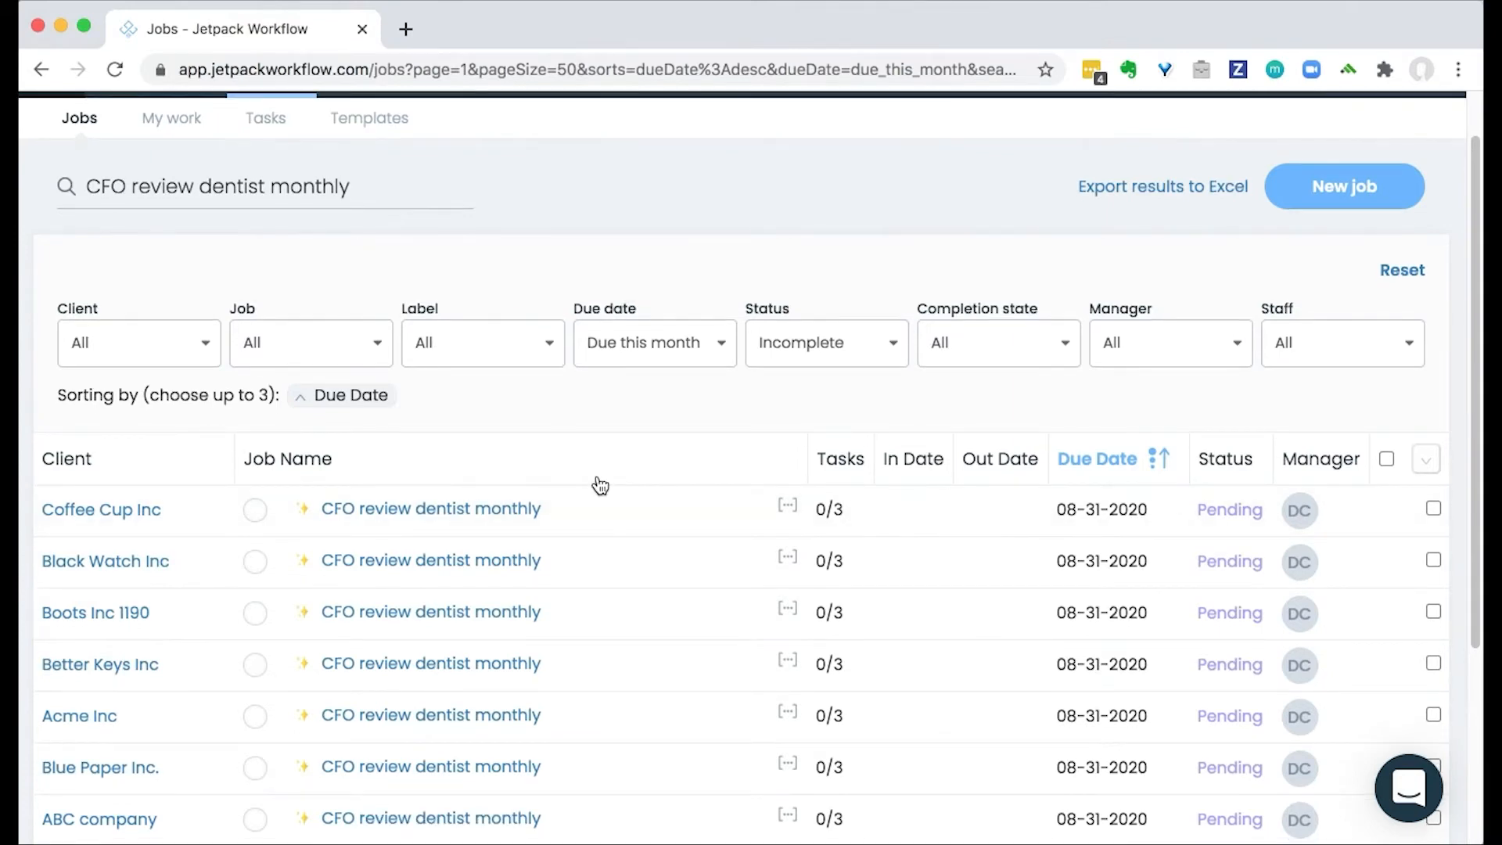
scroll(601, 485, "down", 3)
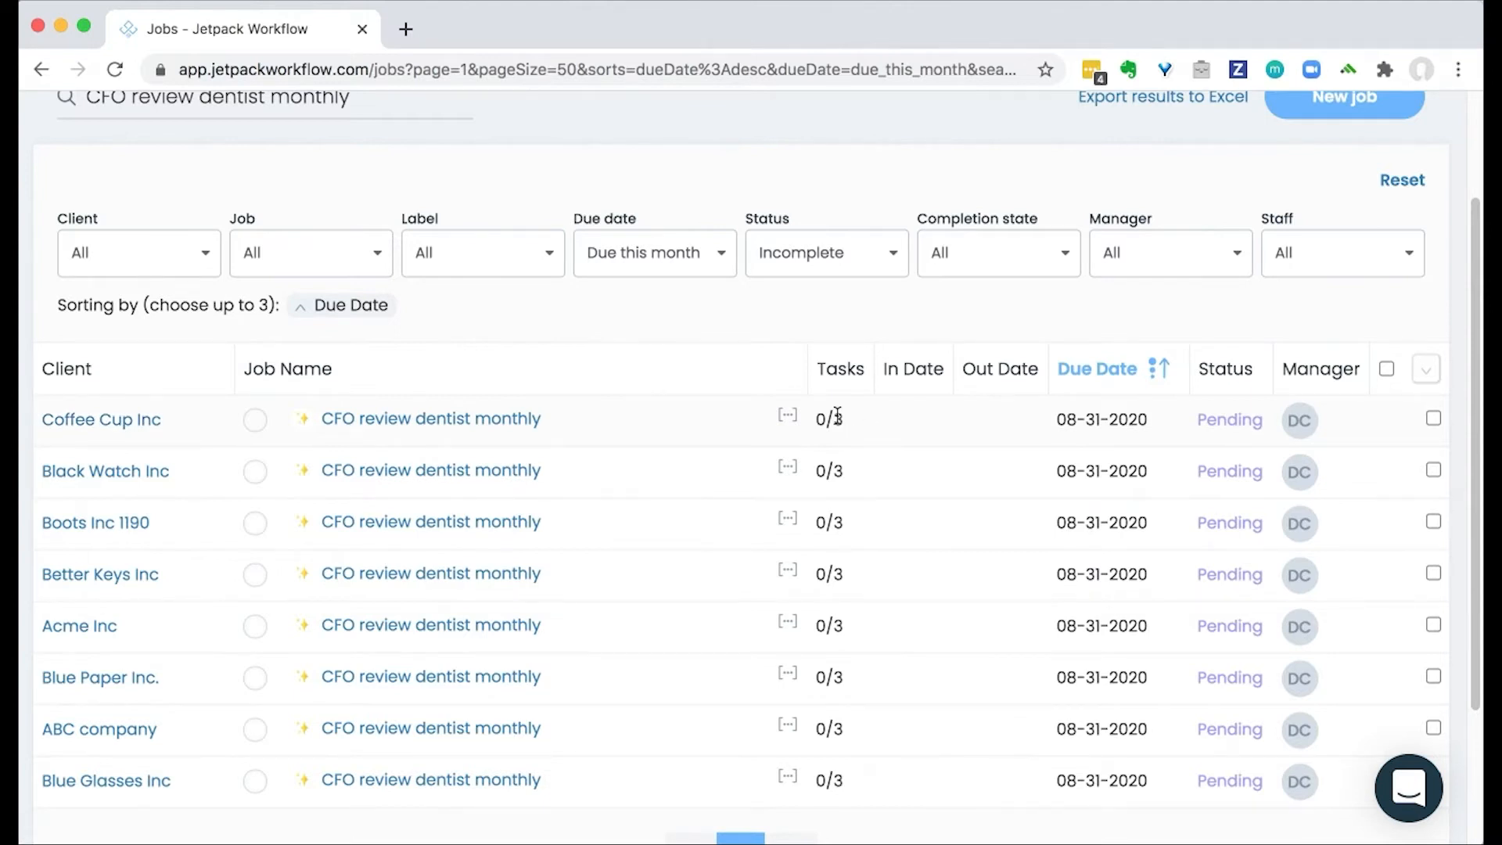
mouse_move(1067, 422)
scroll(717, 448, "up", 1)
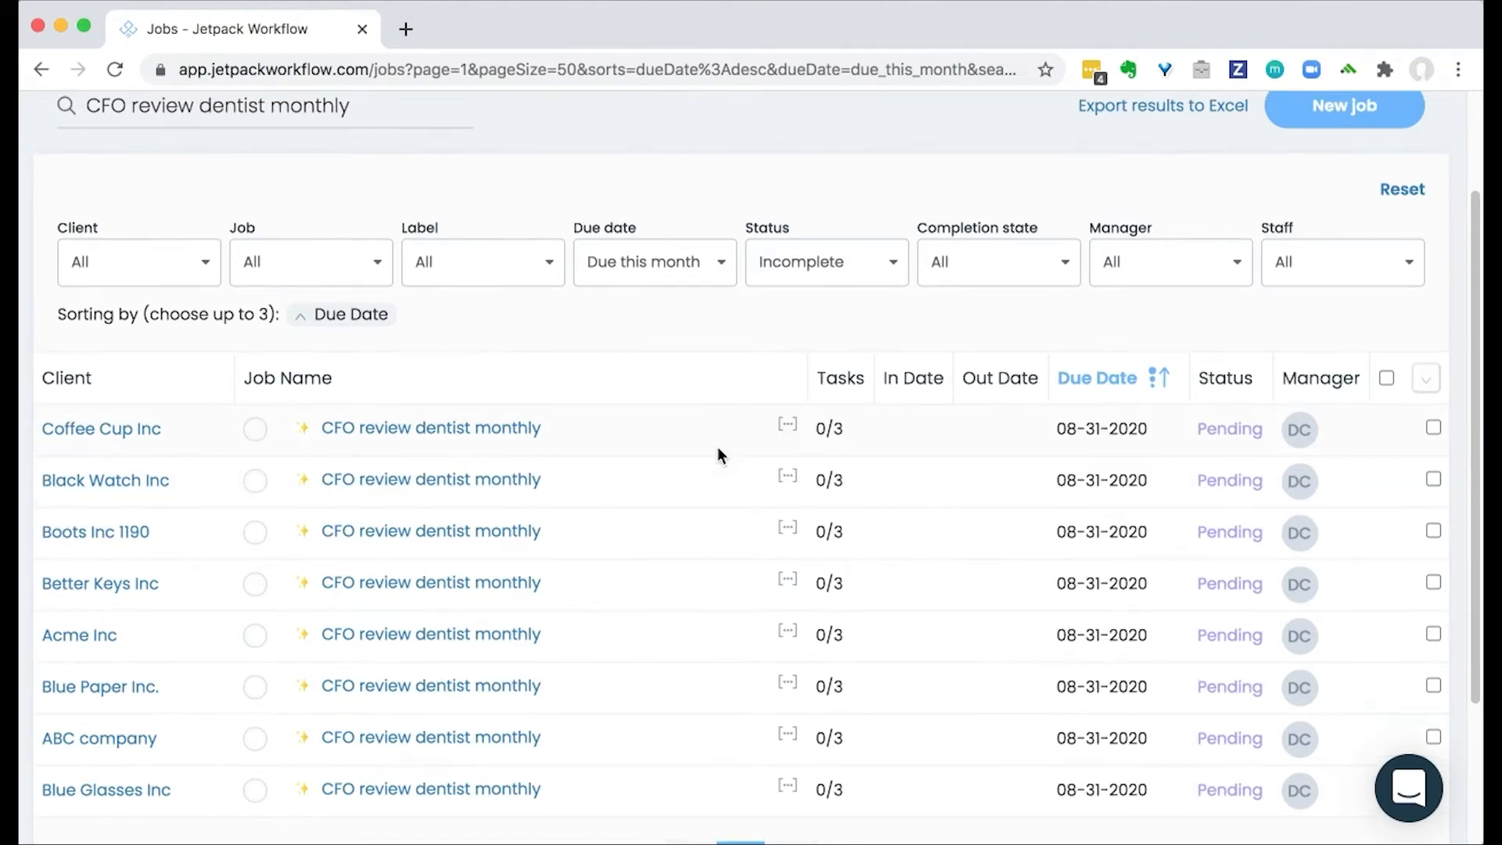
- Open the Coffee Cup Inc CFO review job and mark the task "Review cashflow from prior month" as complete
left_click(480, 444)
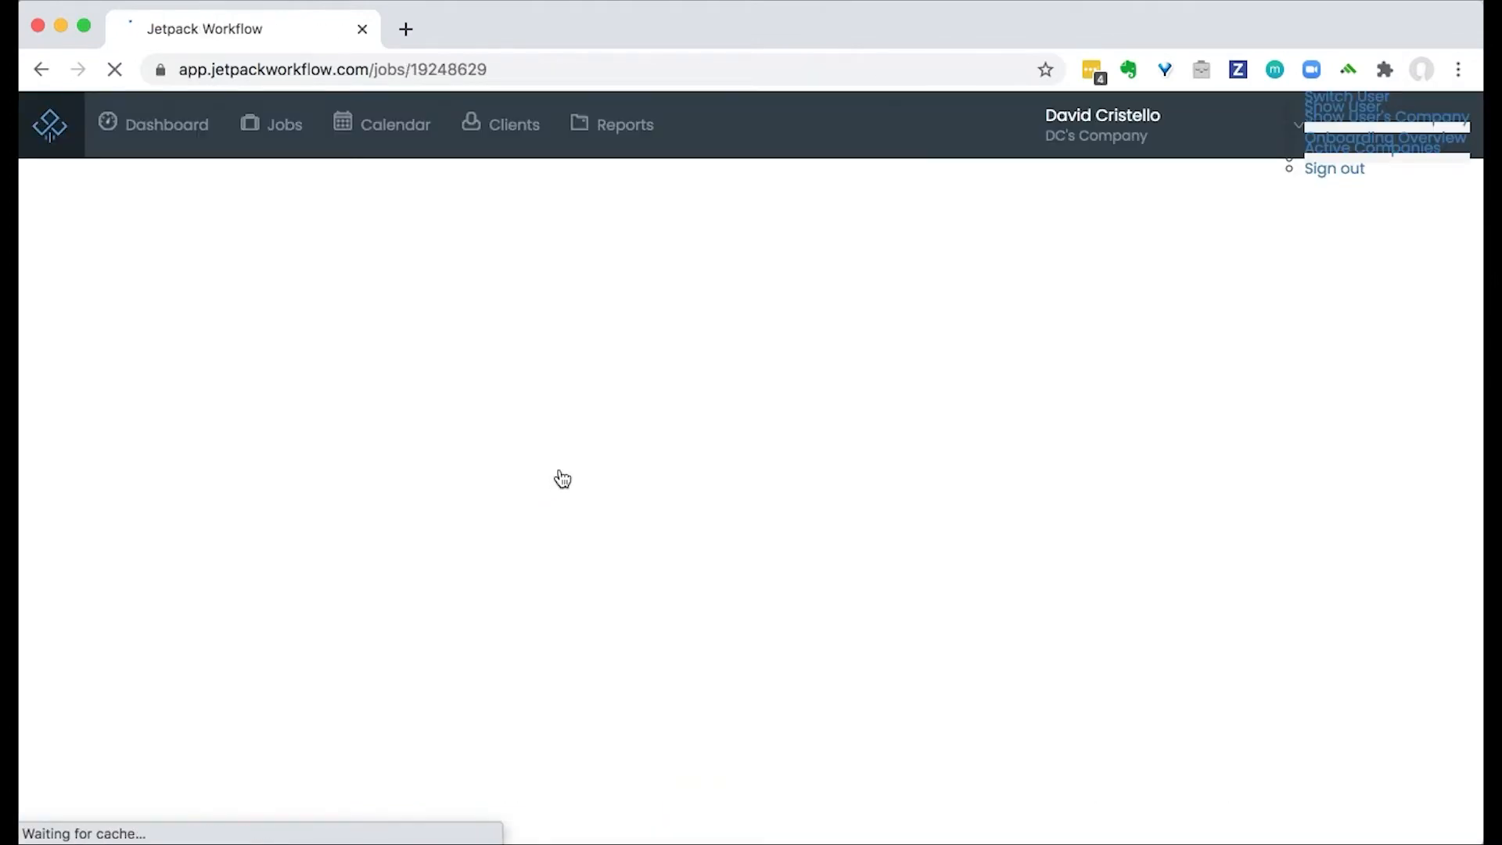
scroll(518, 498, "down", 2)
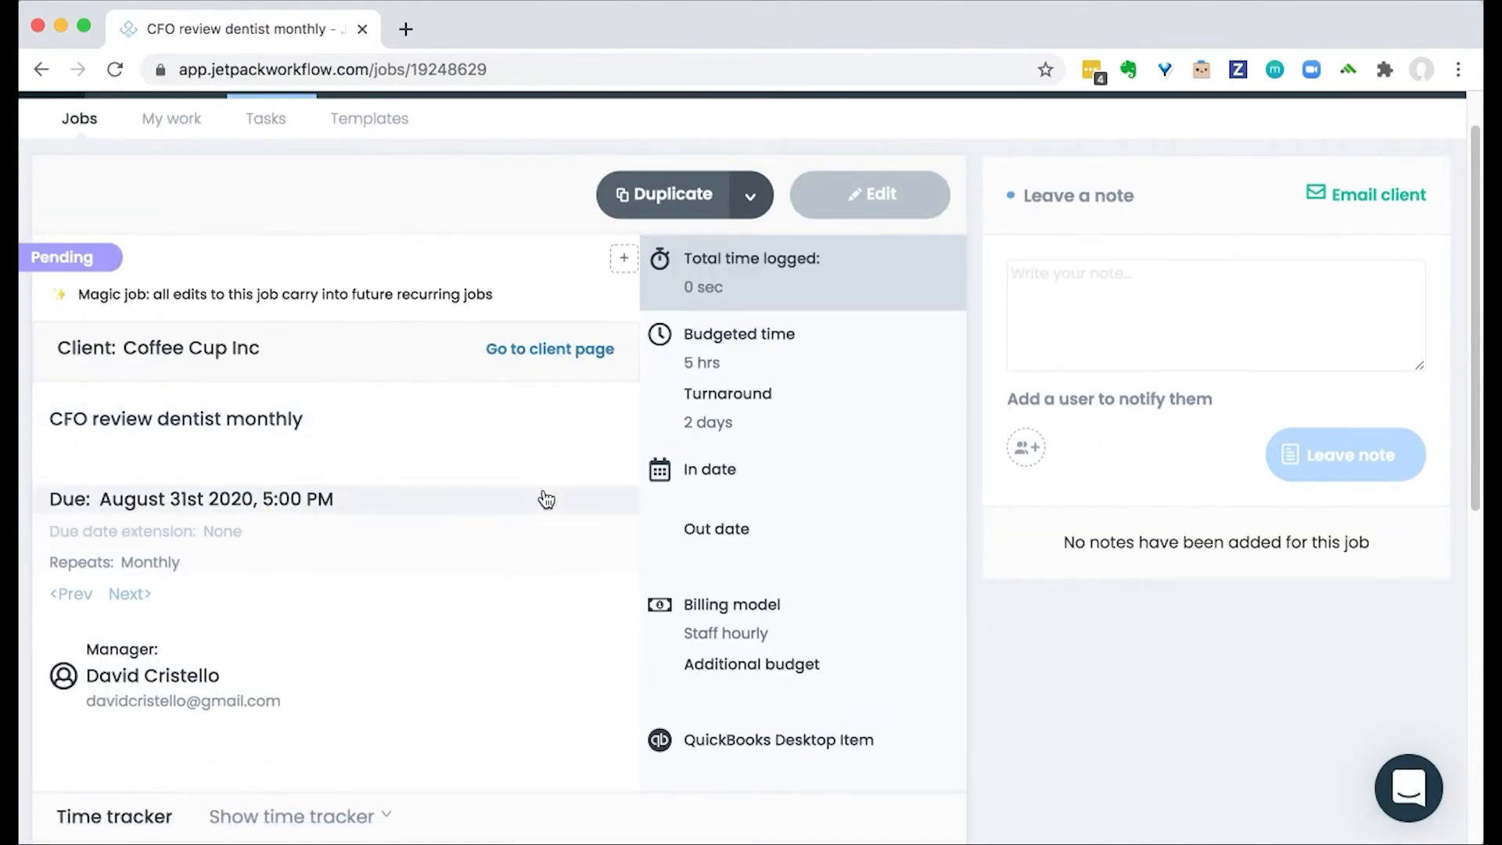
scroll(538, 576, "down", 3)
scroll(538, 576, "down", 15)
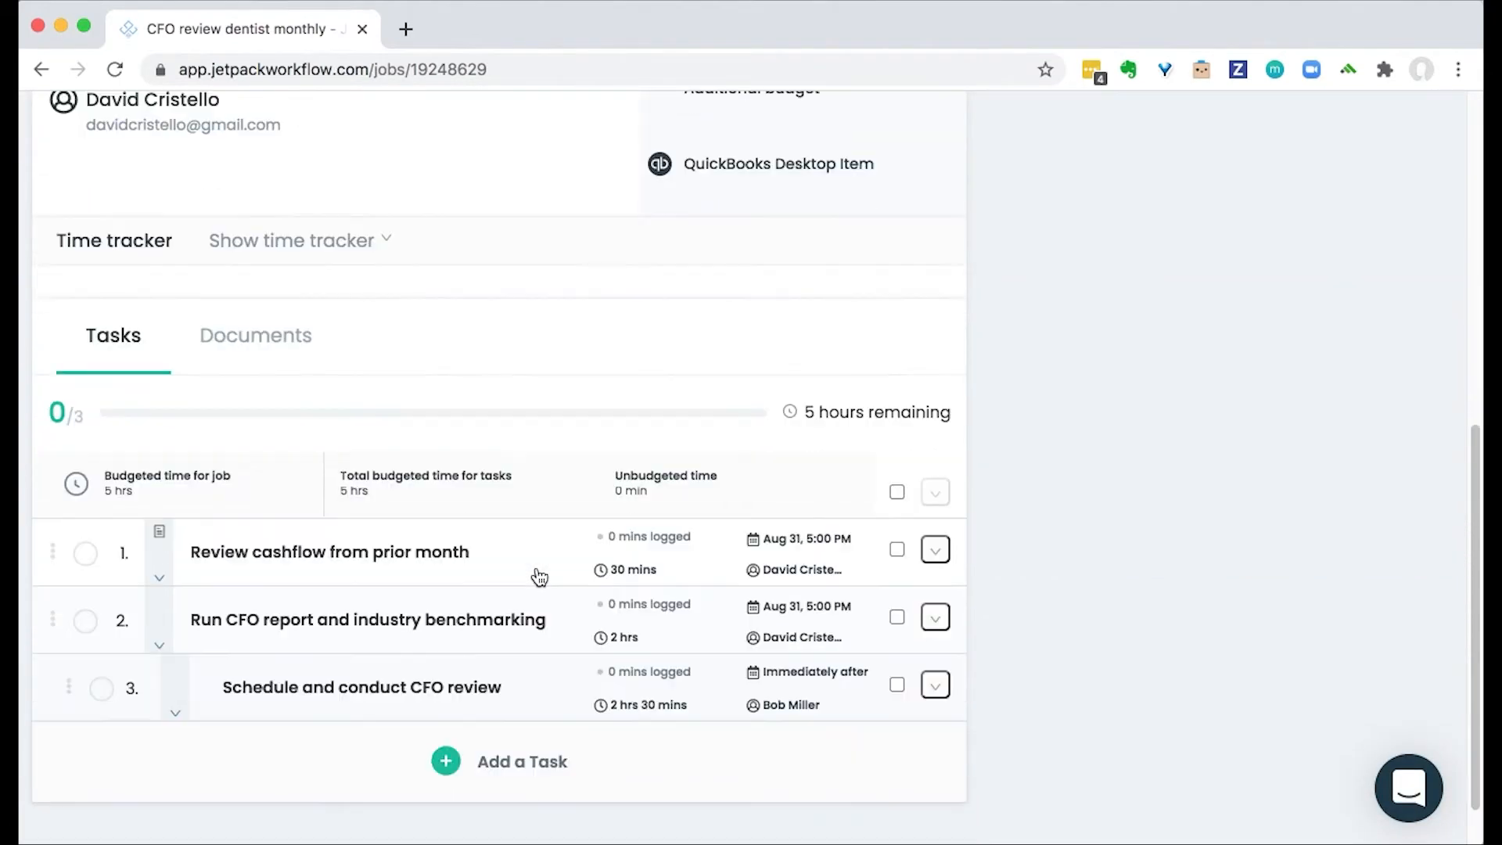
left_click(86, 554)
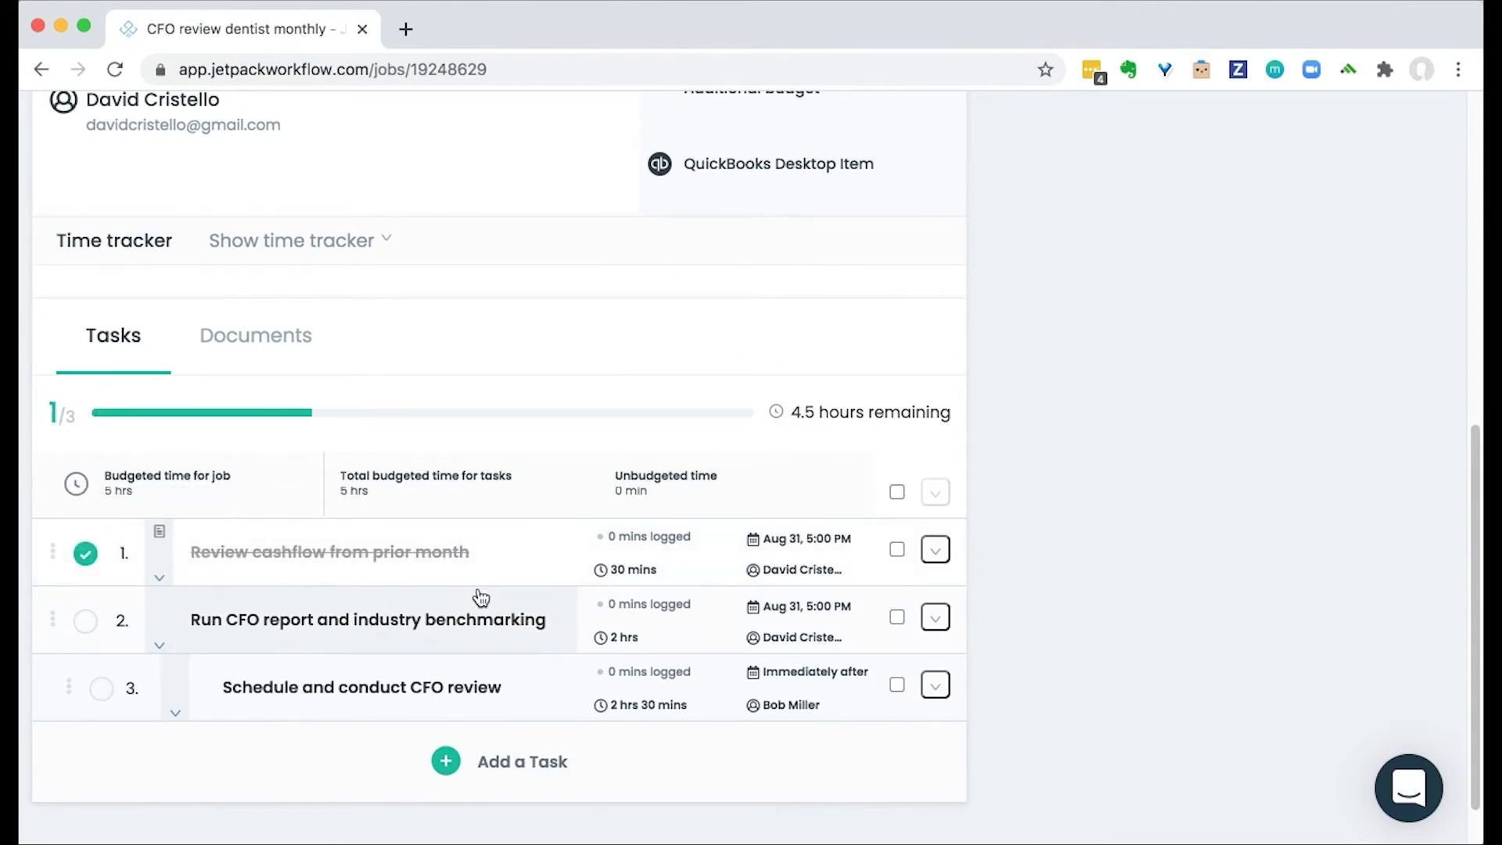
- Add the "Waiting on client" label to the Coffee Cup Inc job
scroll(480, 599, "up", 15)
scroll(516, 587, "down", 6)
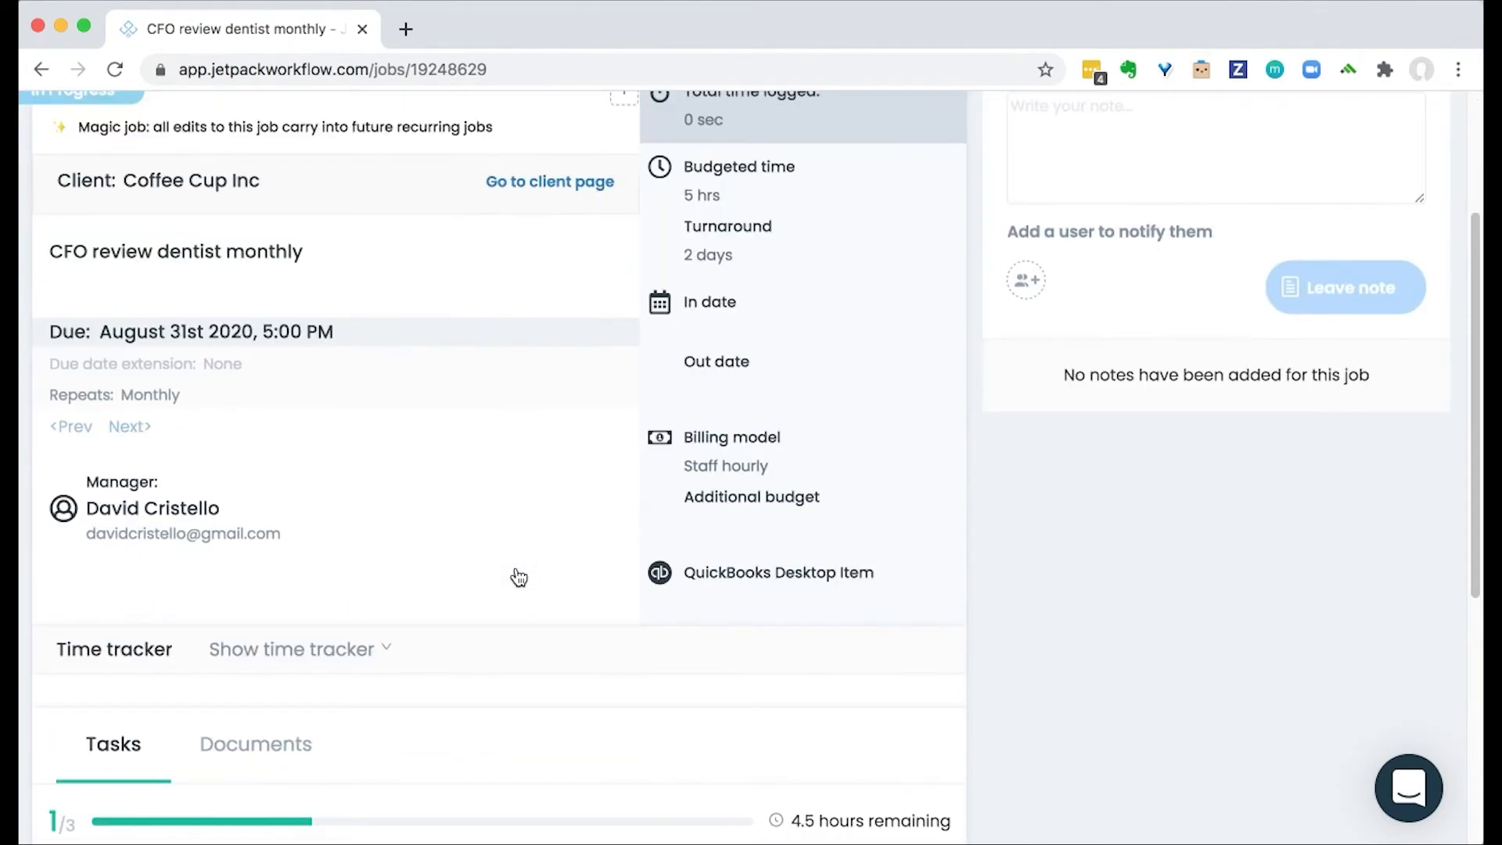
scroll(518, 577, "down", 4)
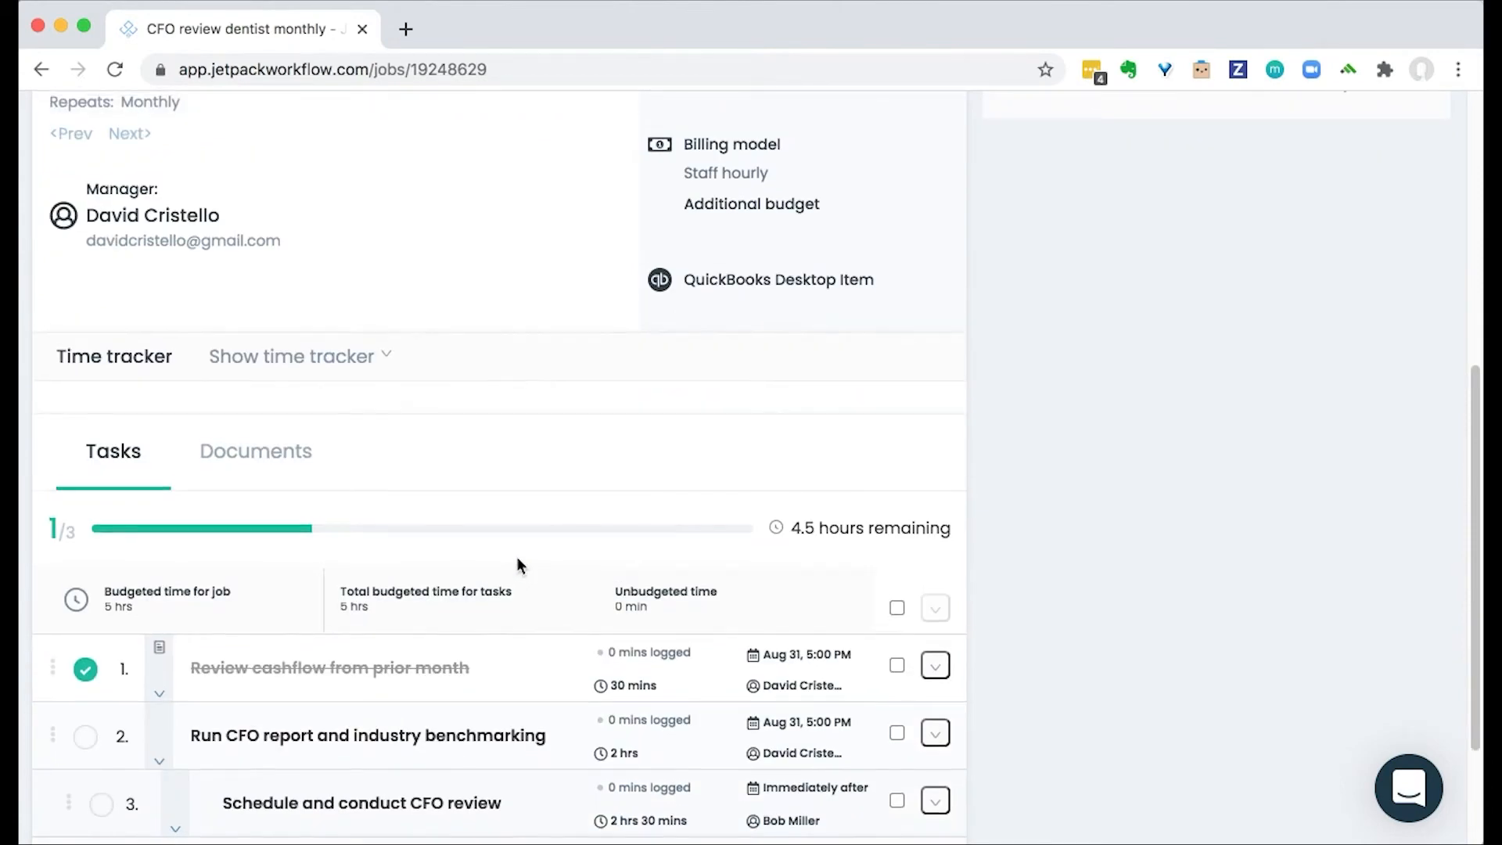
scroll(518, 561, "up", 5)
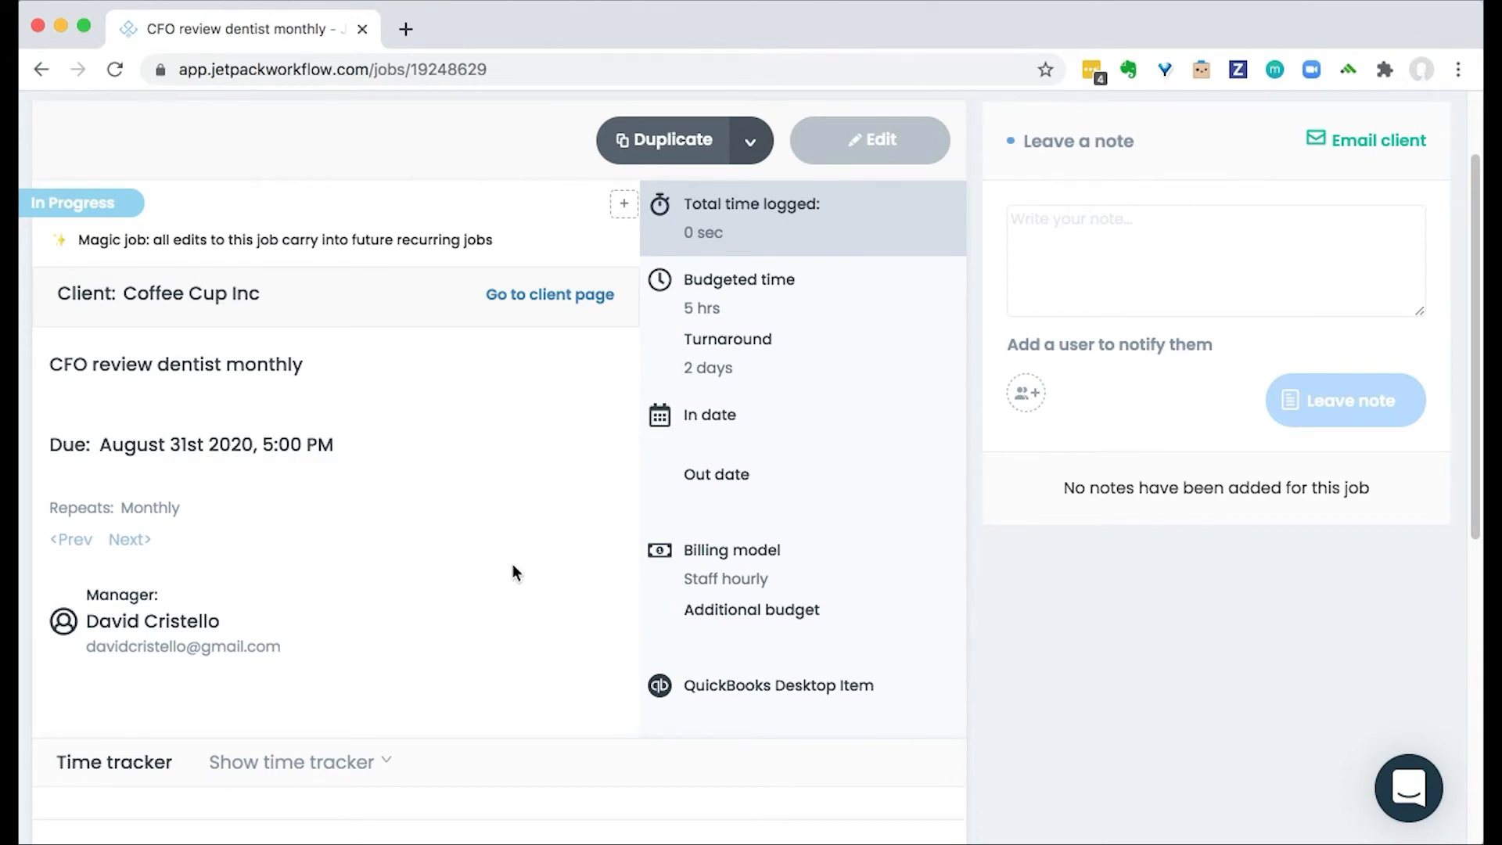
scroll(991, 654, "up", 2)
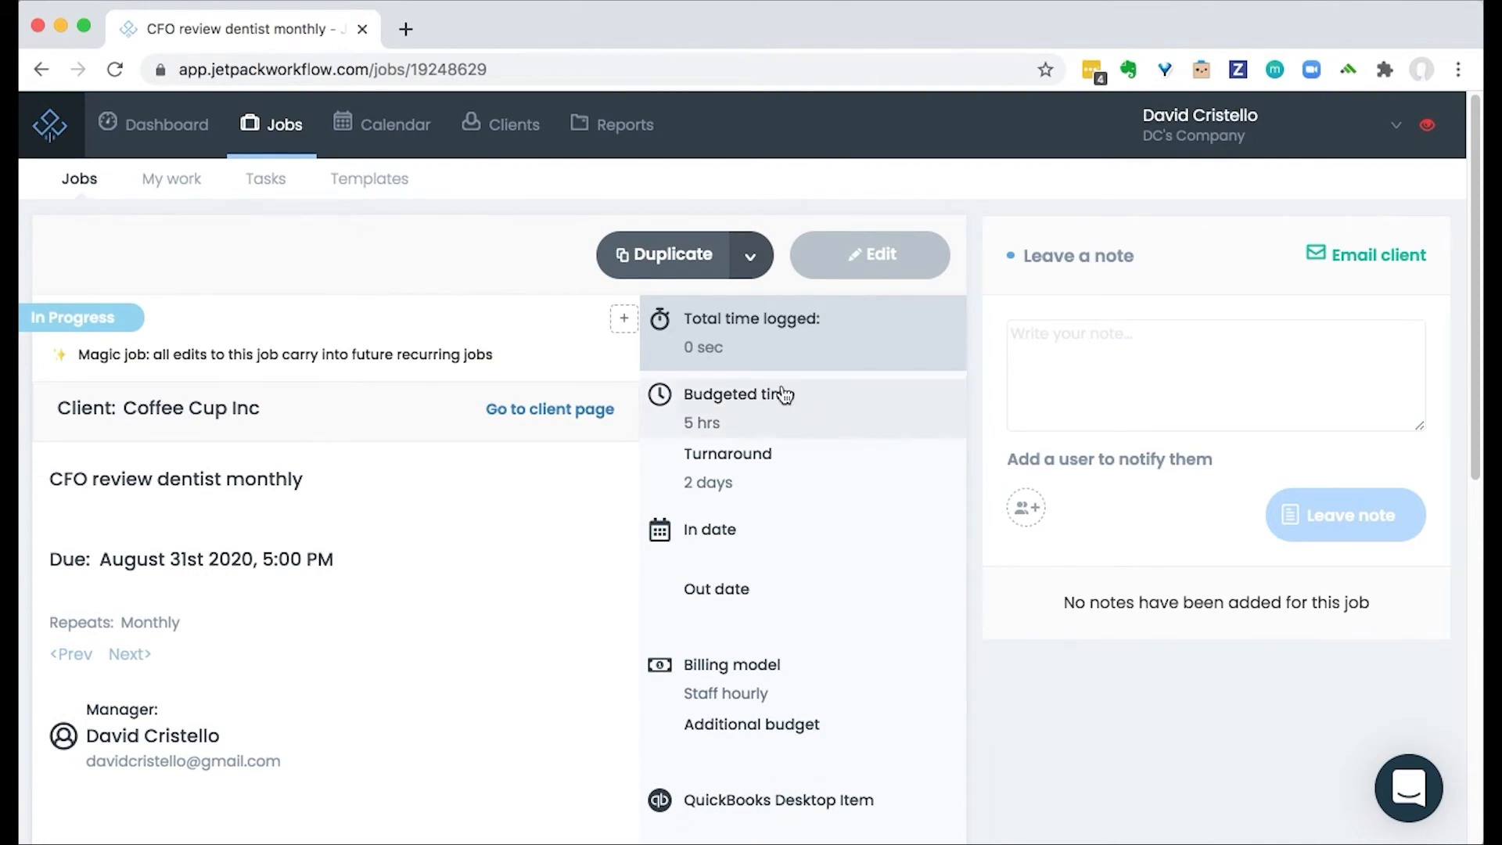
left_click(612, 327)
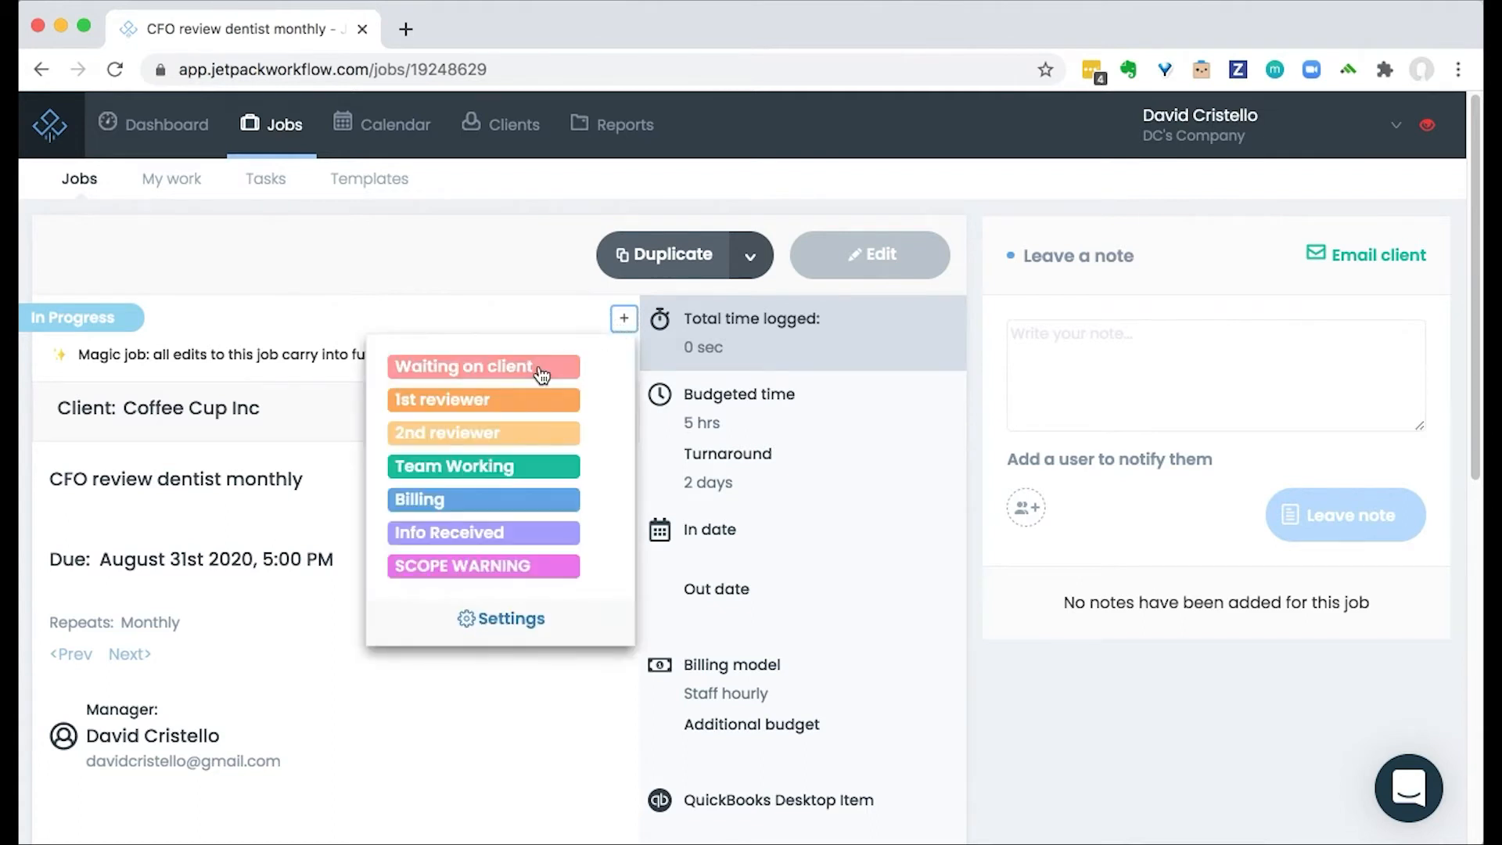
left_click(547, 366)
- Leave the job note "Waiting on client file A B C, called and left VM", mentioning the team member assigned to the third task
left_click(1037, 366)
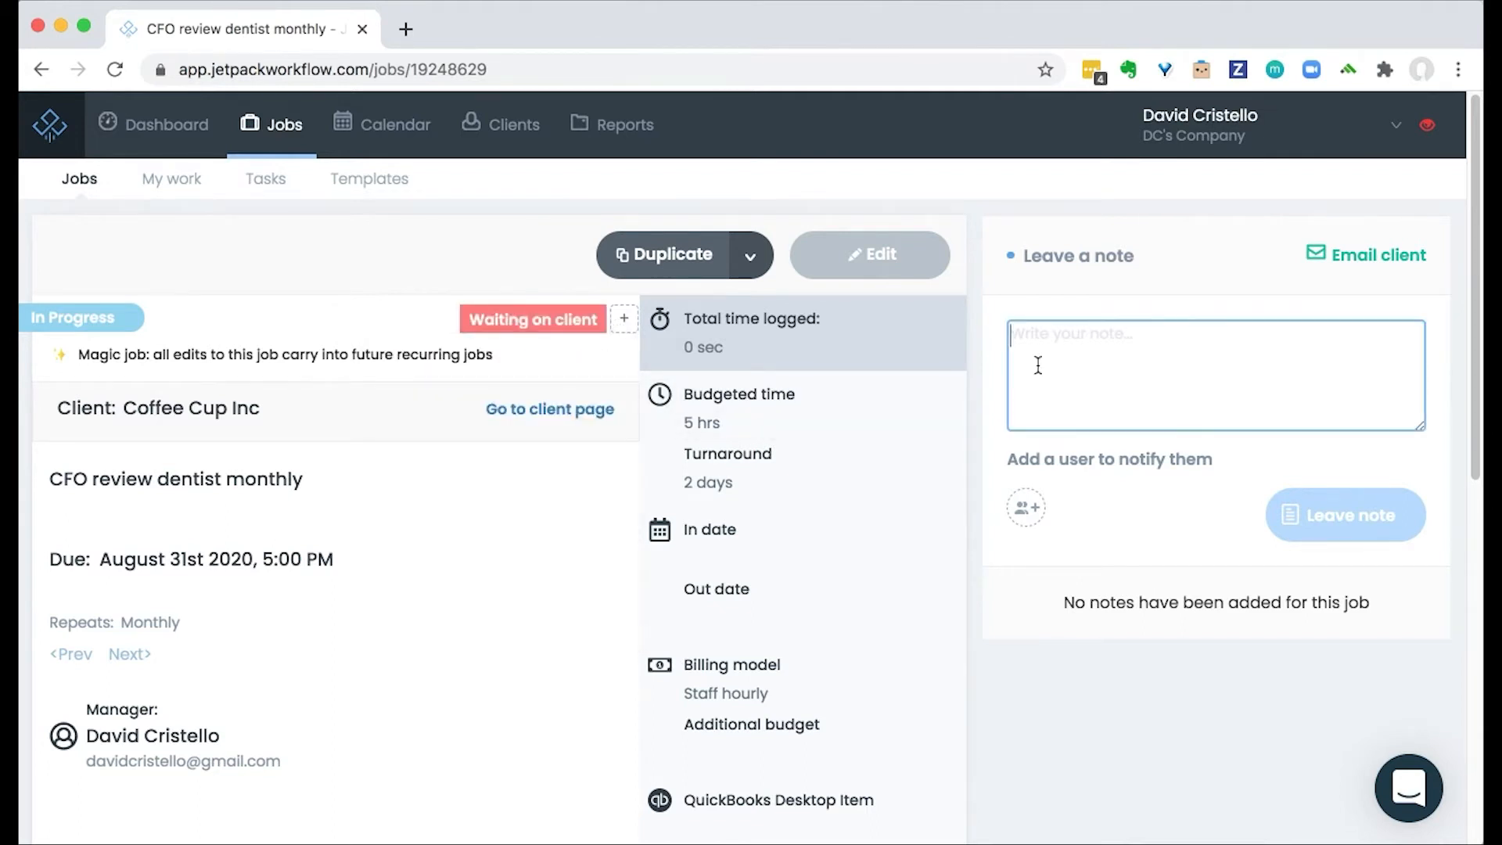
type("Waiting on client file A BC")
key("BackSpace")
type("C, called ")
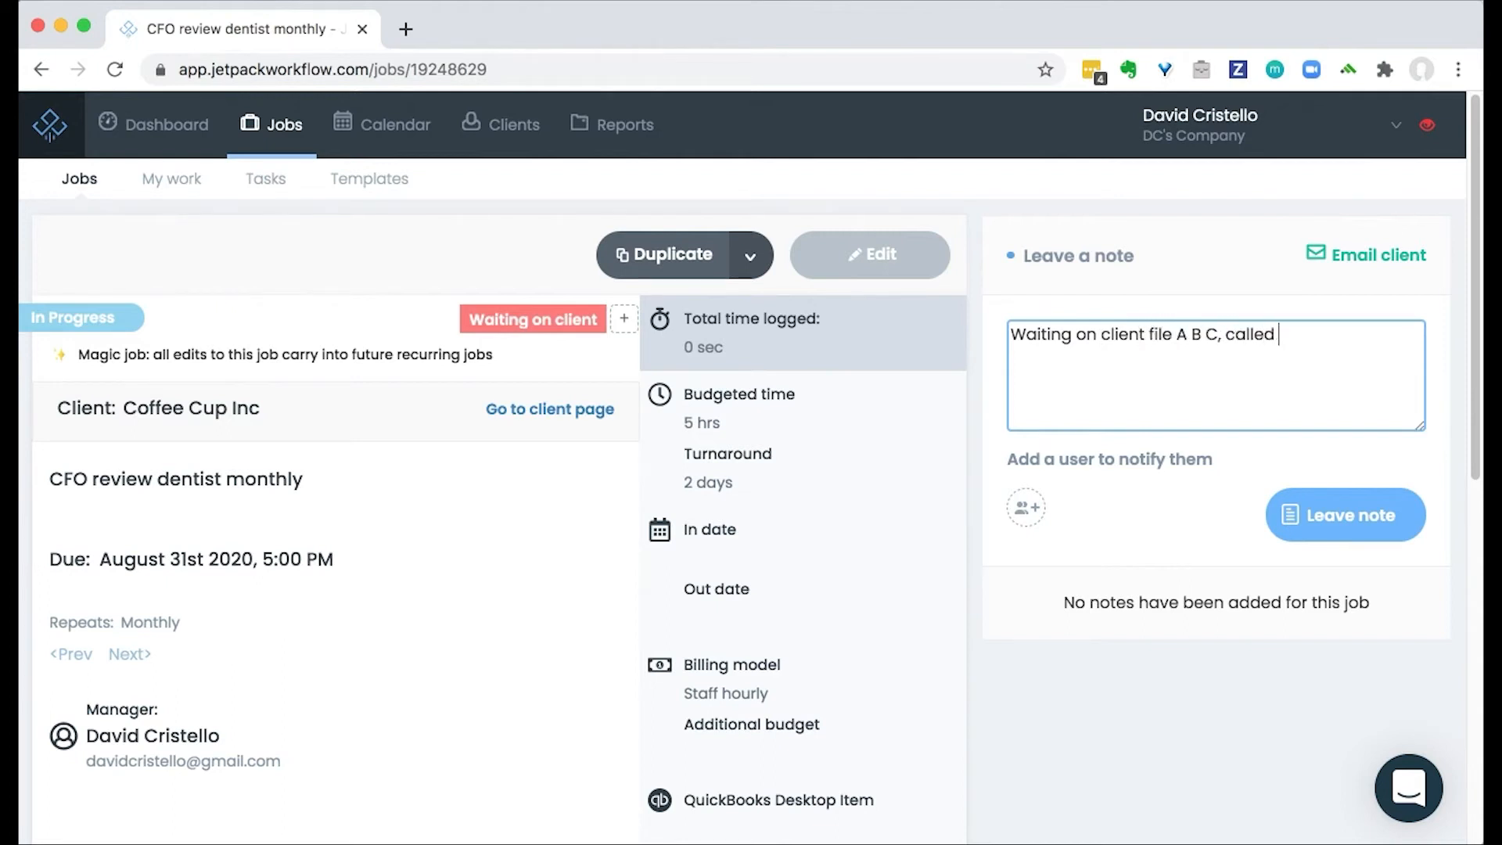
type("and left VM @Bob")
key("Return")
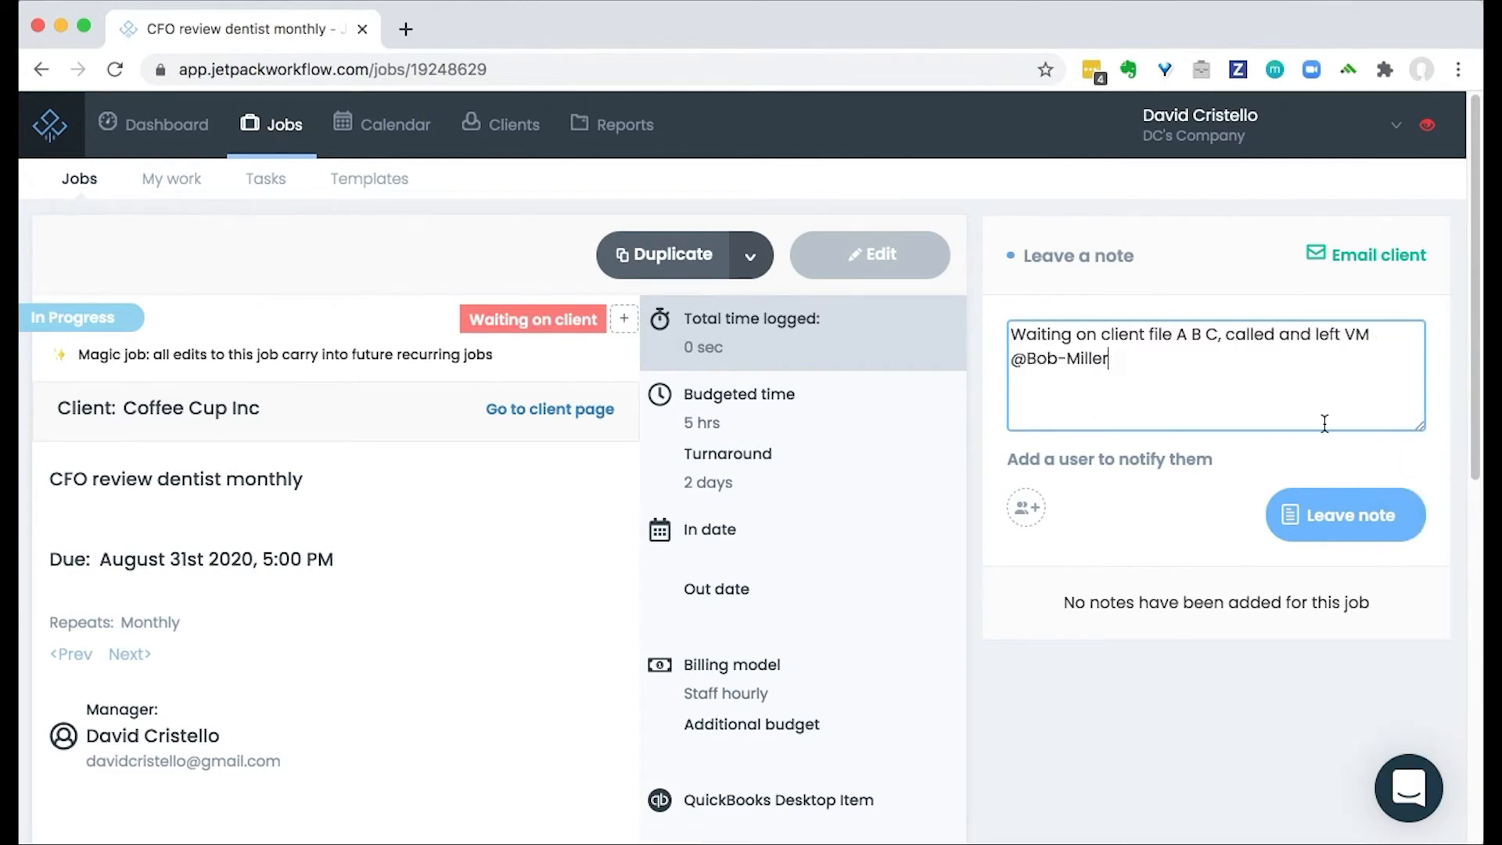
left_click(1335, 509)
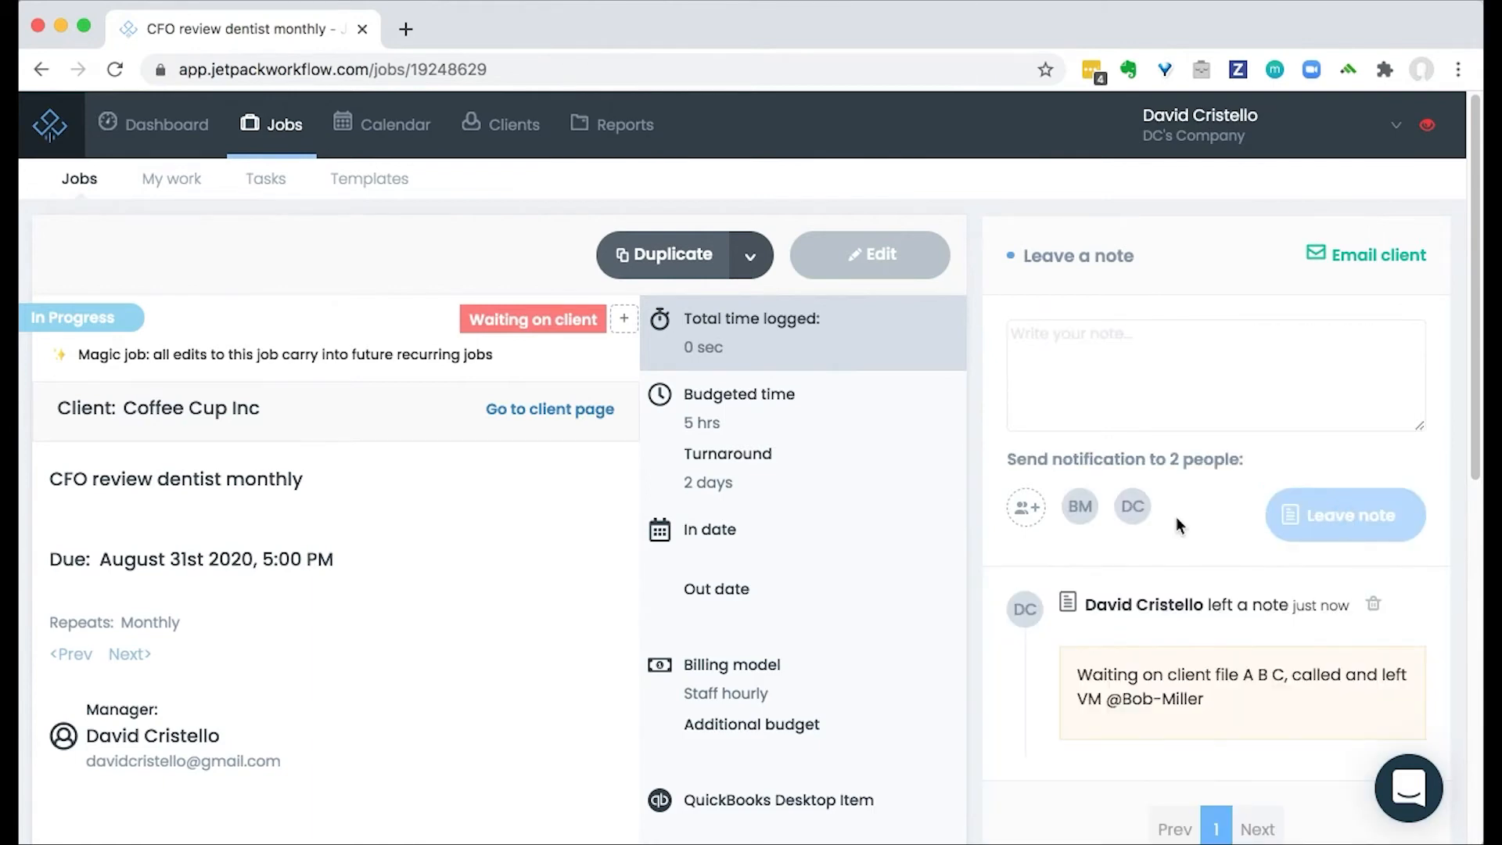
- Return to the filtered jobs list and check the label marker on the Coffee Cup Inc job
scroll(1281, 451, "down", 1)
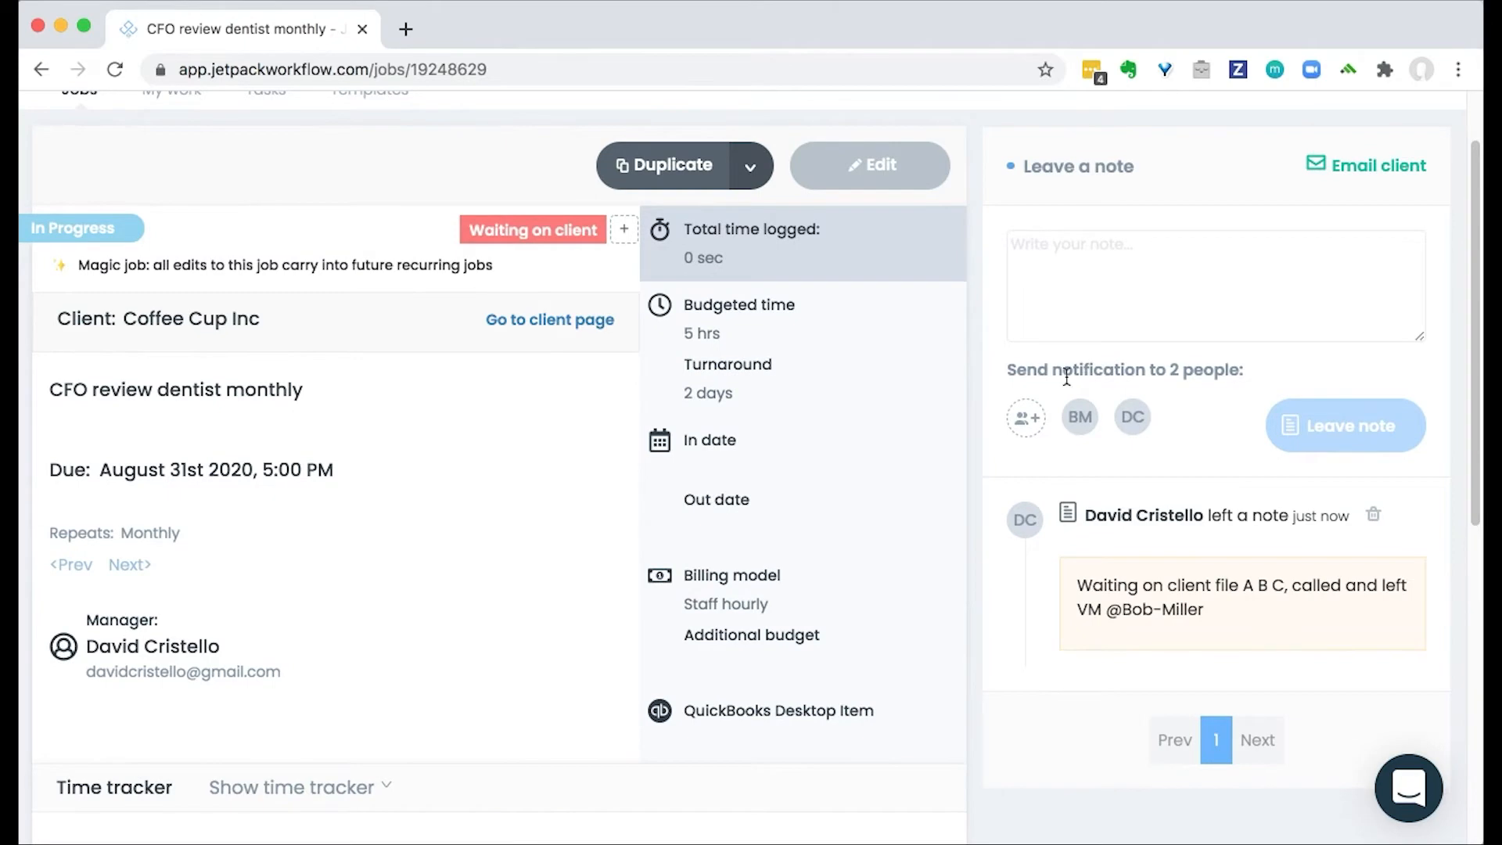
scroll(1040, 391, "up", 1)
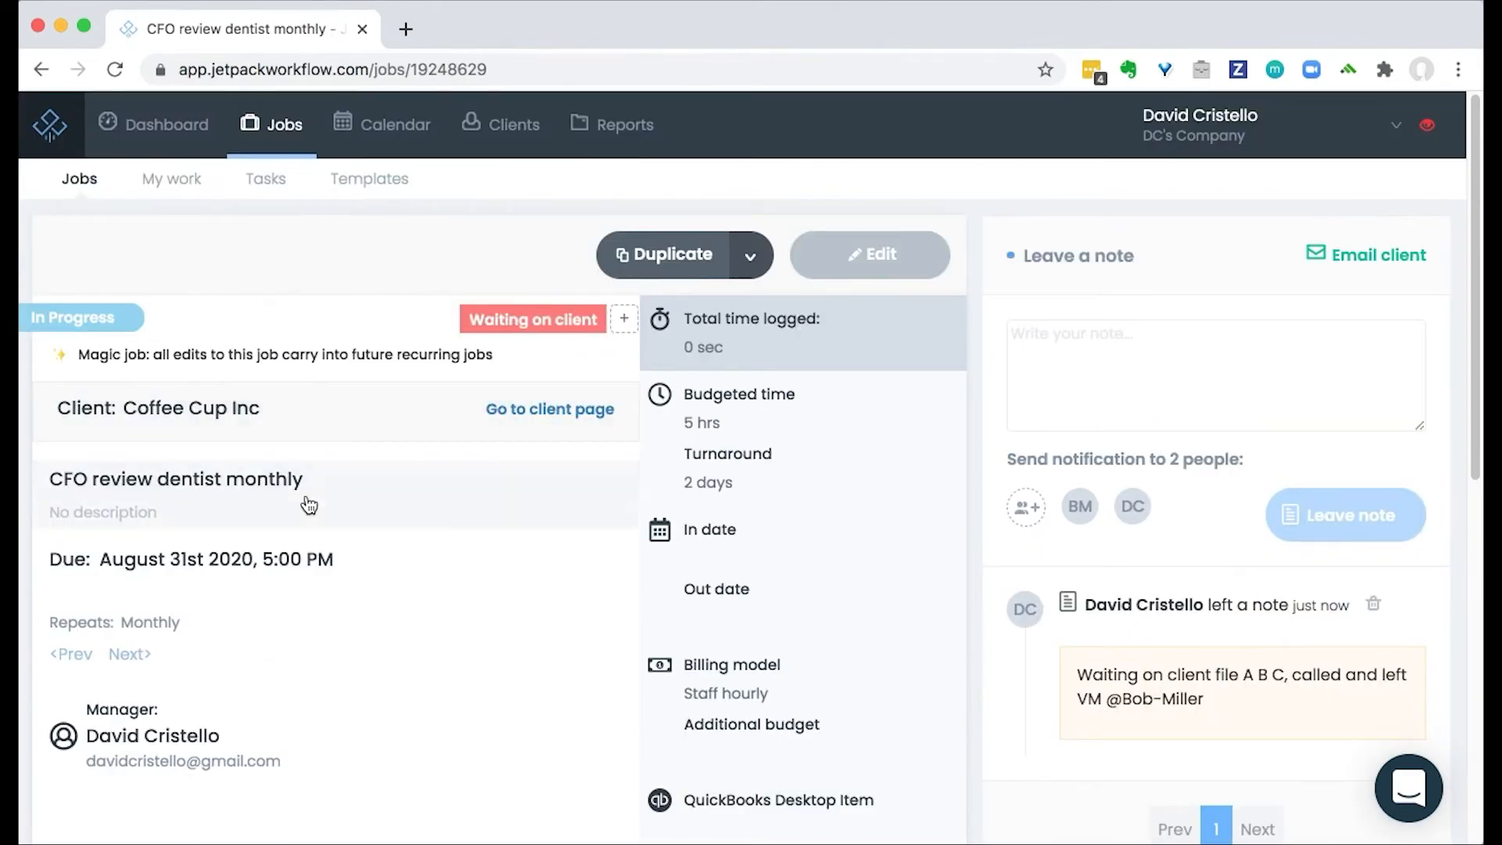
left_click(37, 70)
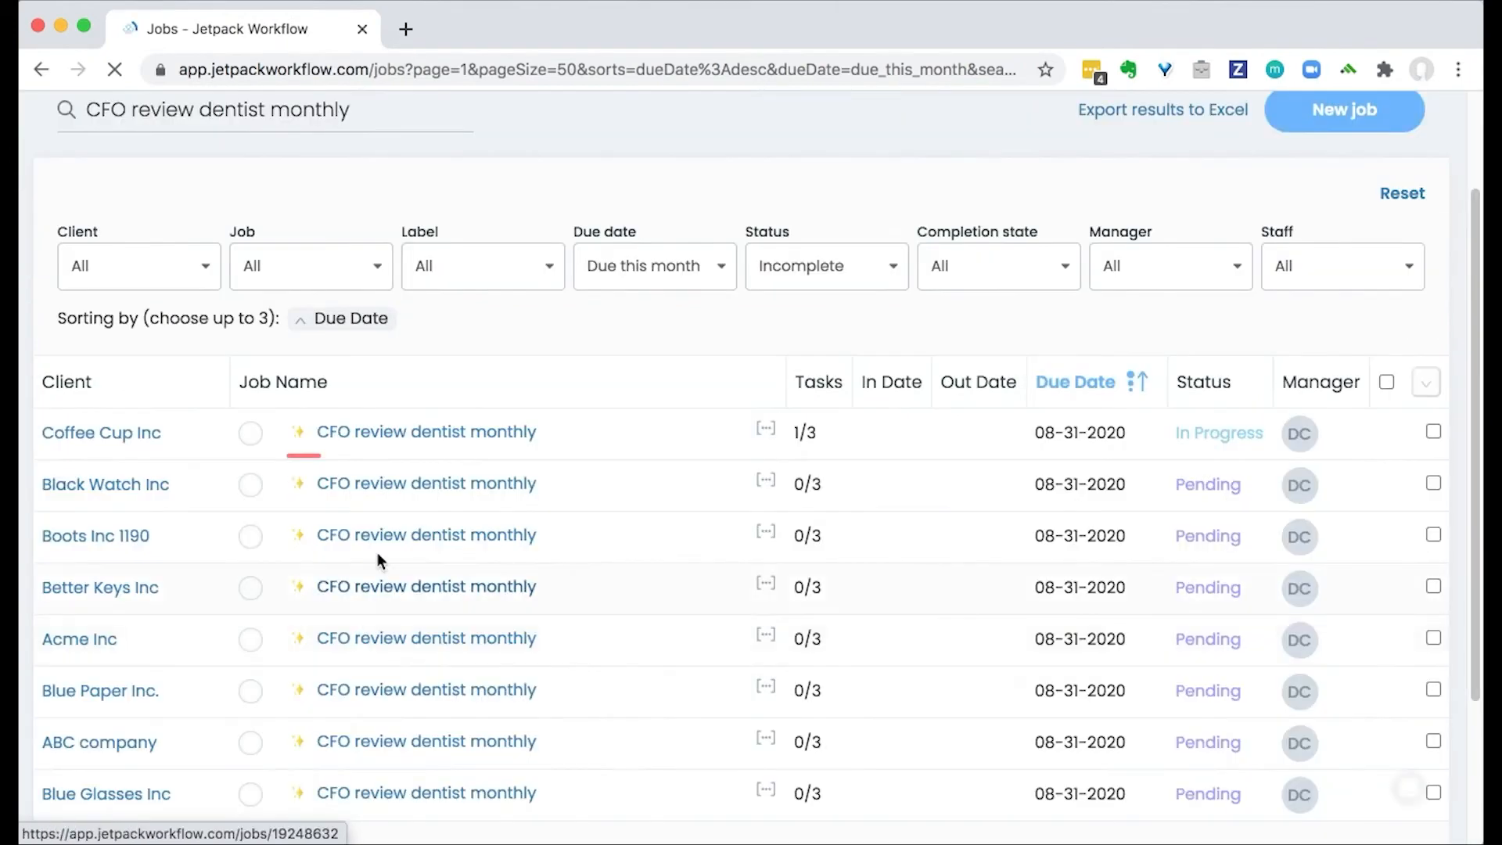
mouse_move(301, 467)
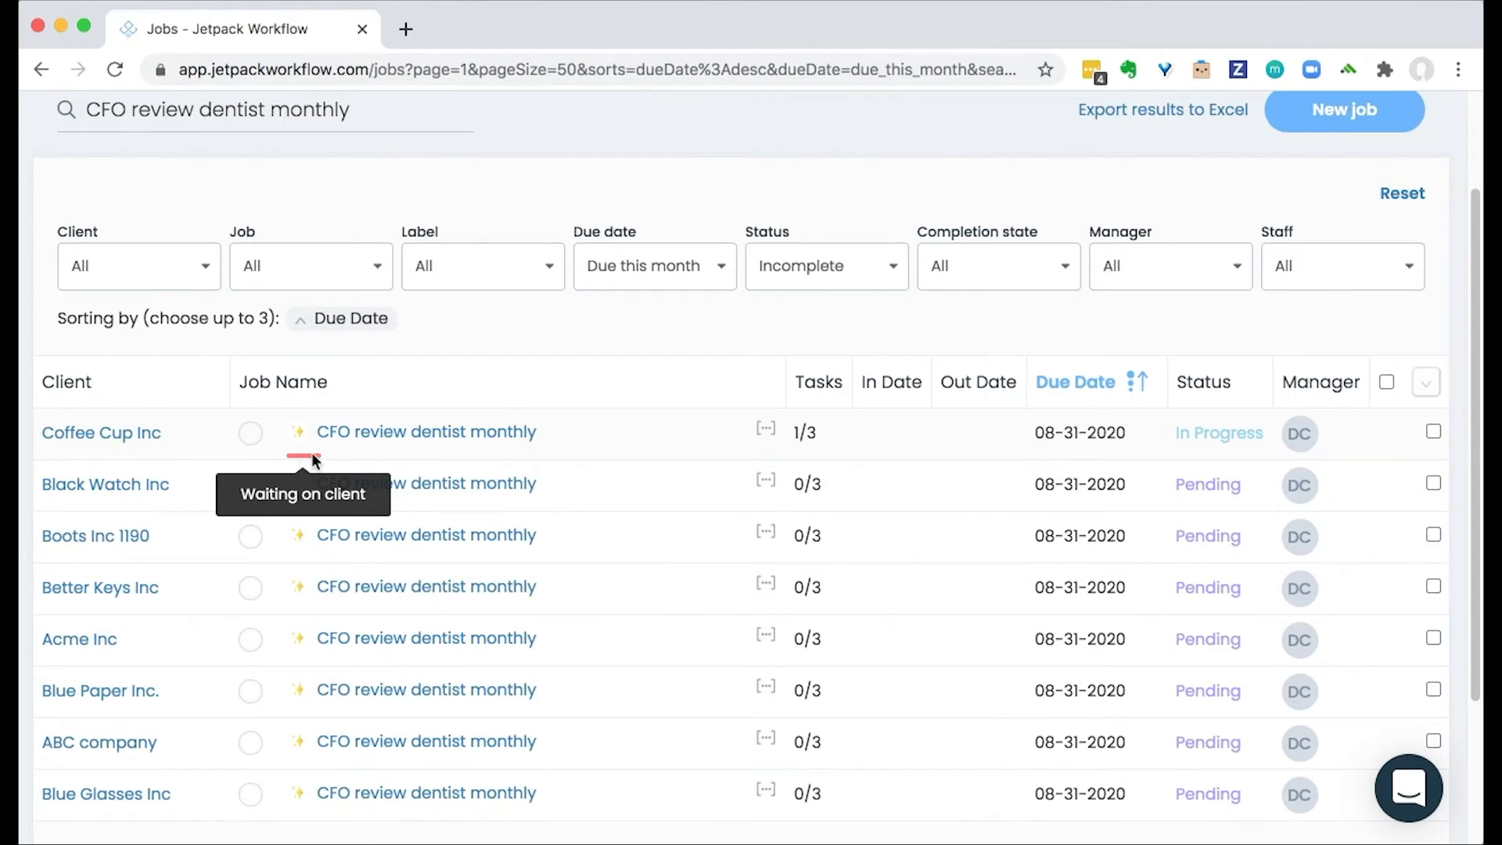
scroll(396, 486, "up", 2)
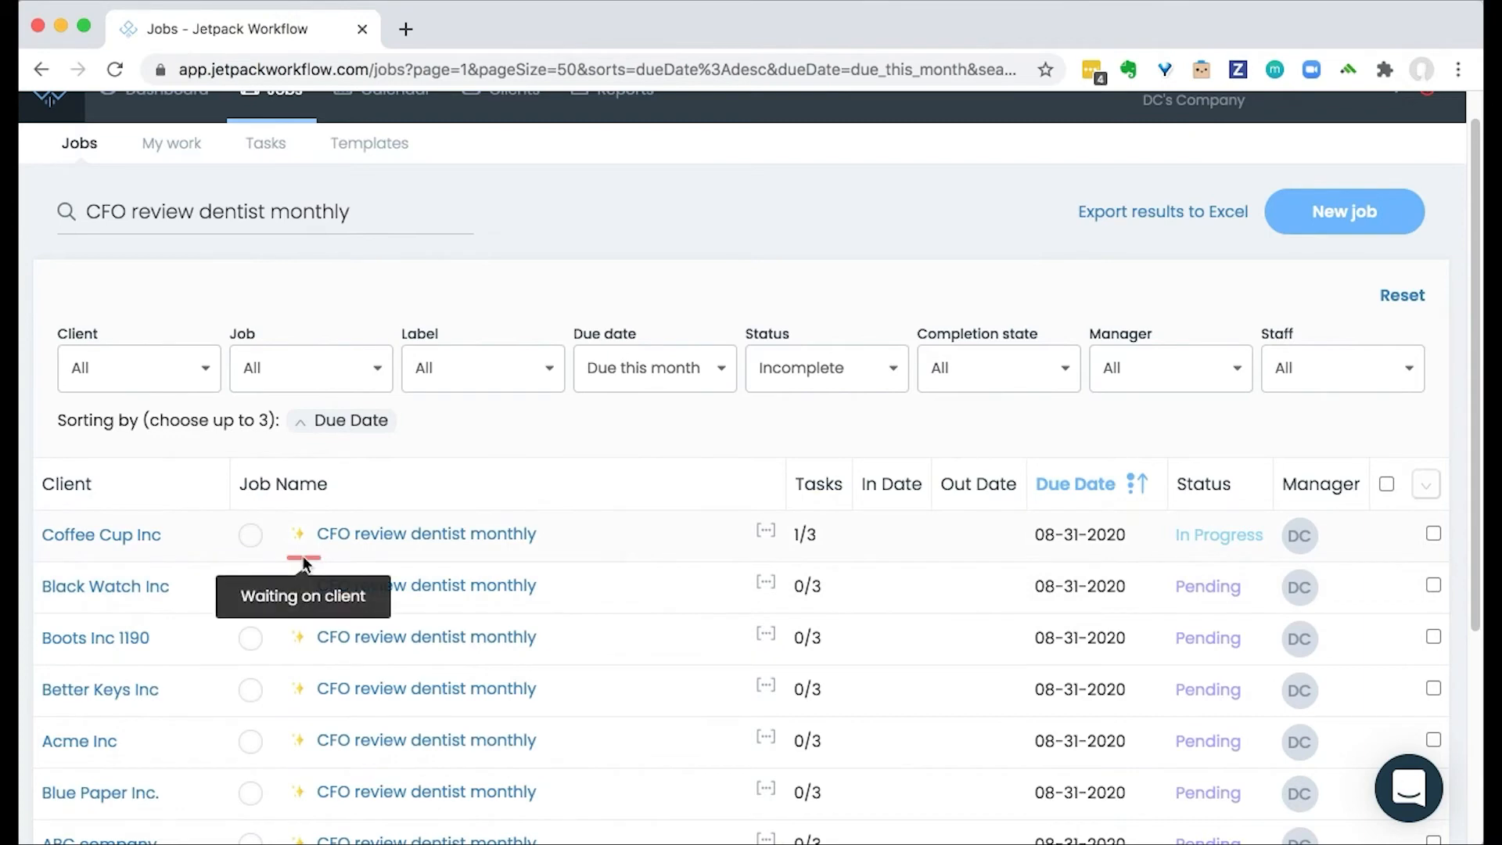
- Filter the jobs list by the "Waiting on client" label to view the matching jobs, and set the label filter back to All
left_click(452, 374)
left_click(461, 494)
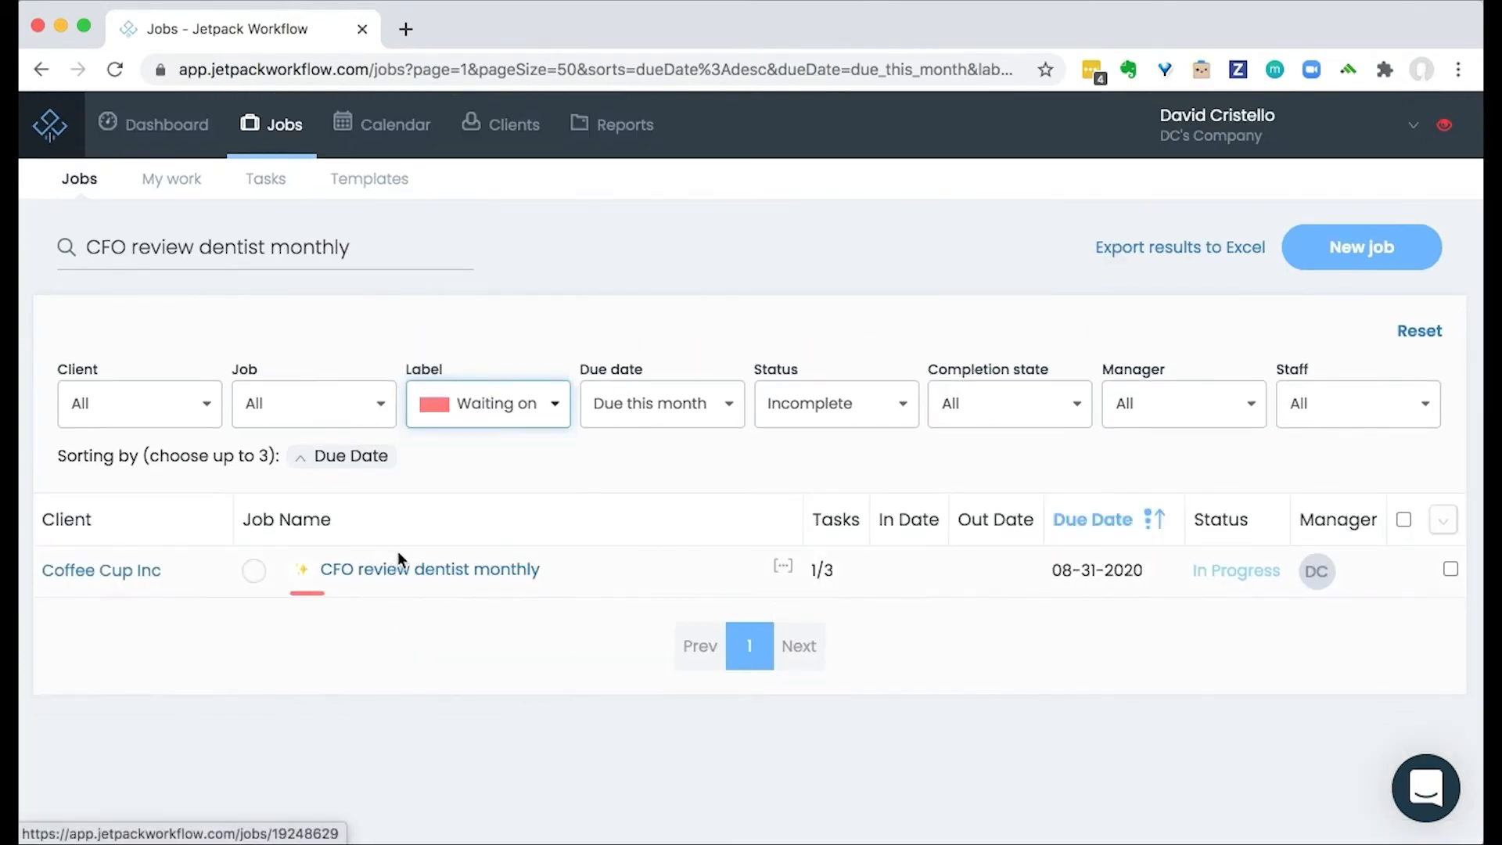
left_click(500, 405)
scroll(480, 450, "up", 1)
left_click(479, 450)
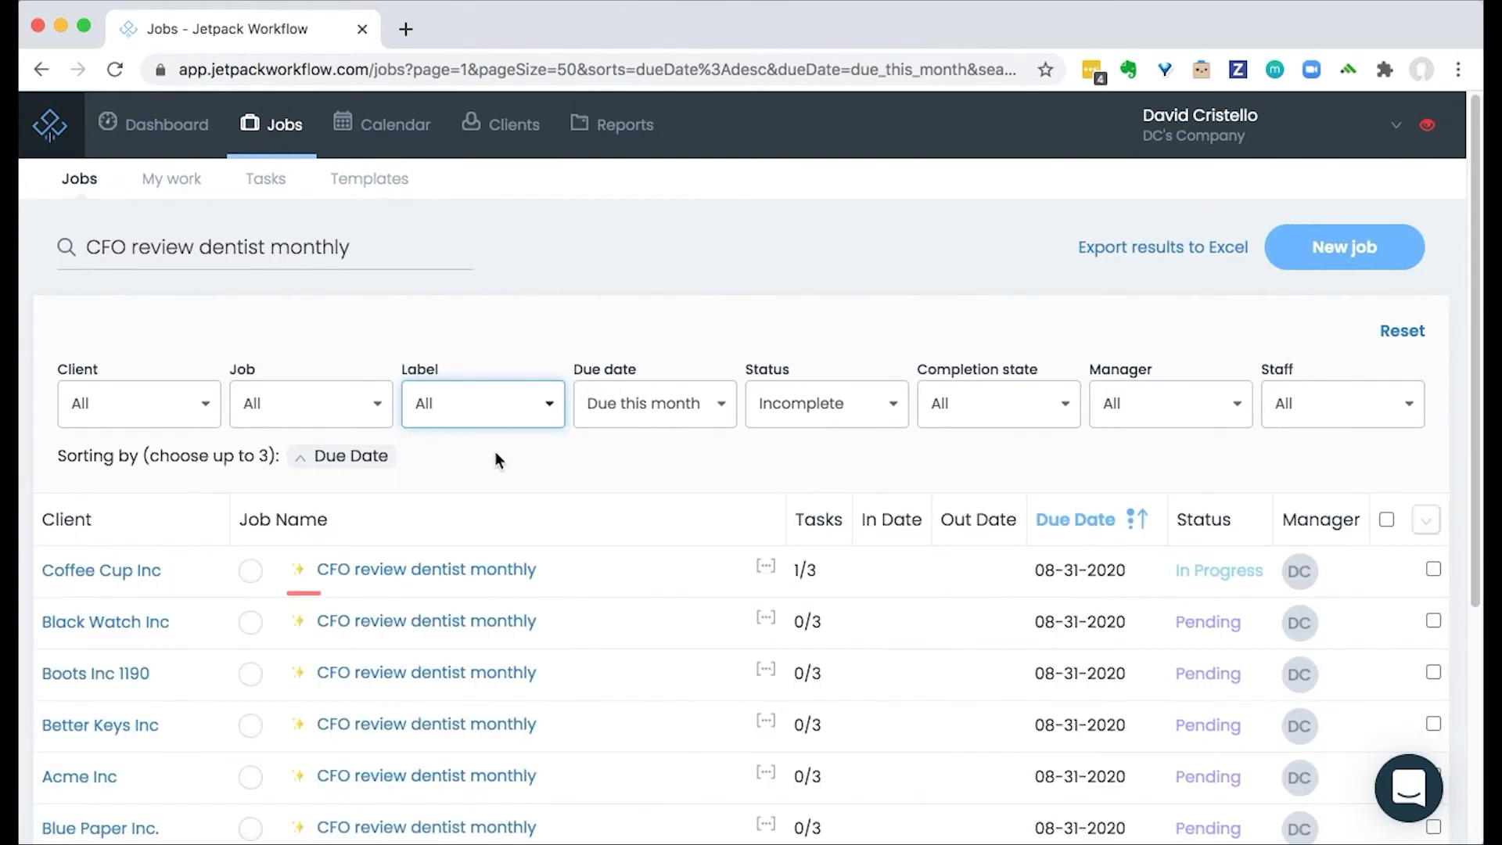
scroll(489, 517, "down", 5)
scroll(493, 518, "up", 5)
scroll(437, 466, "down", 1)
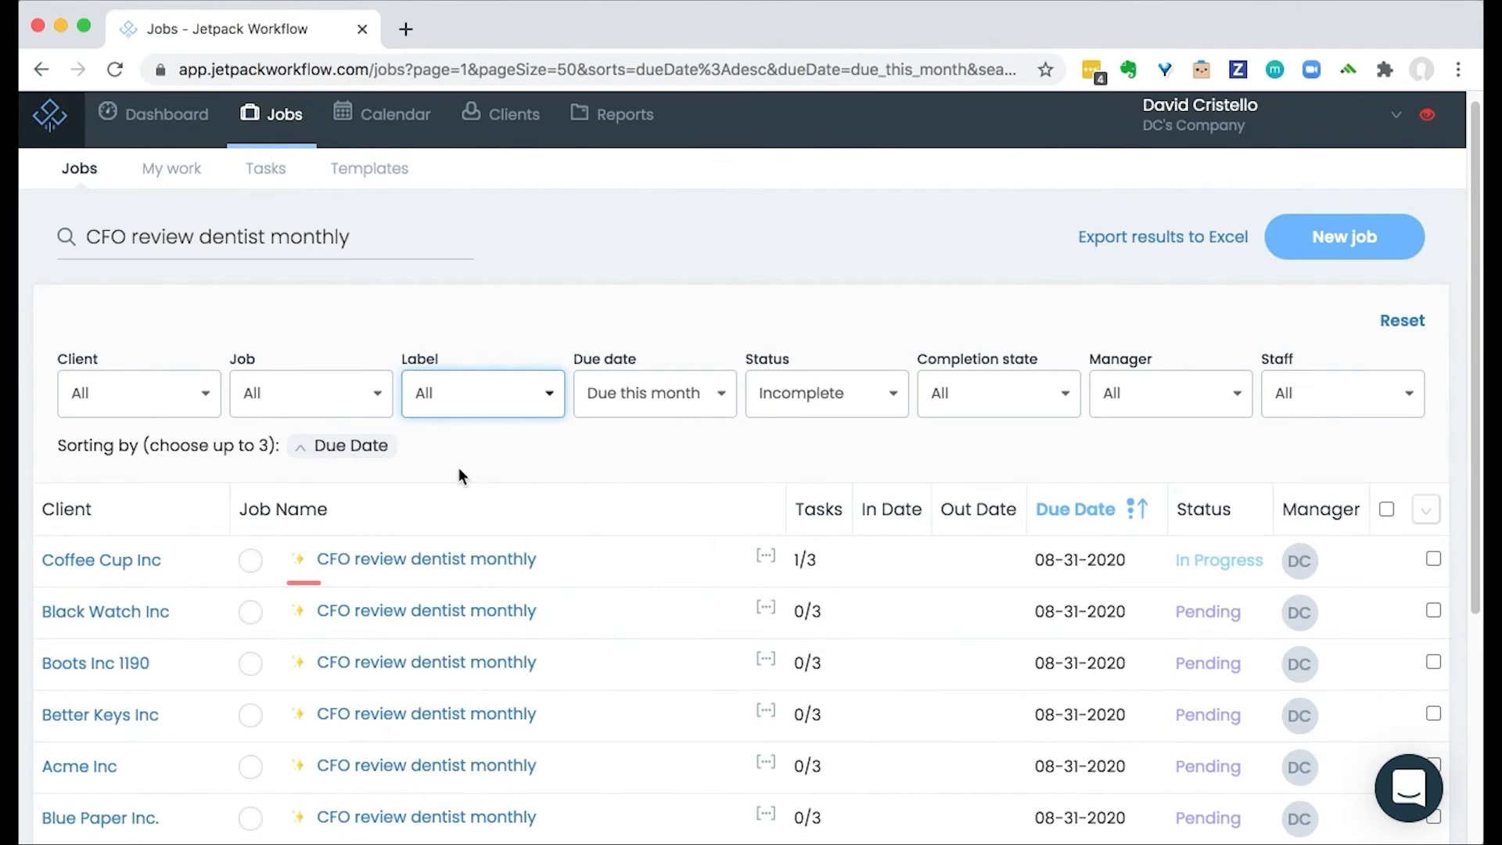
scroll(459, 467, "down", 5)
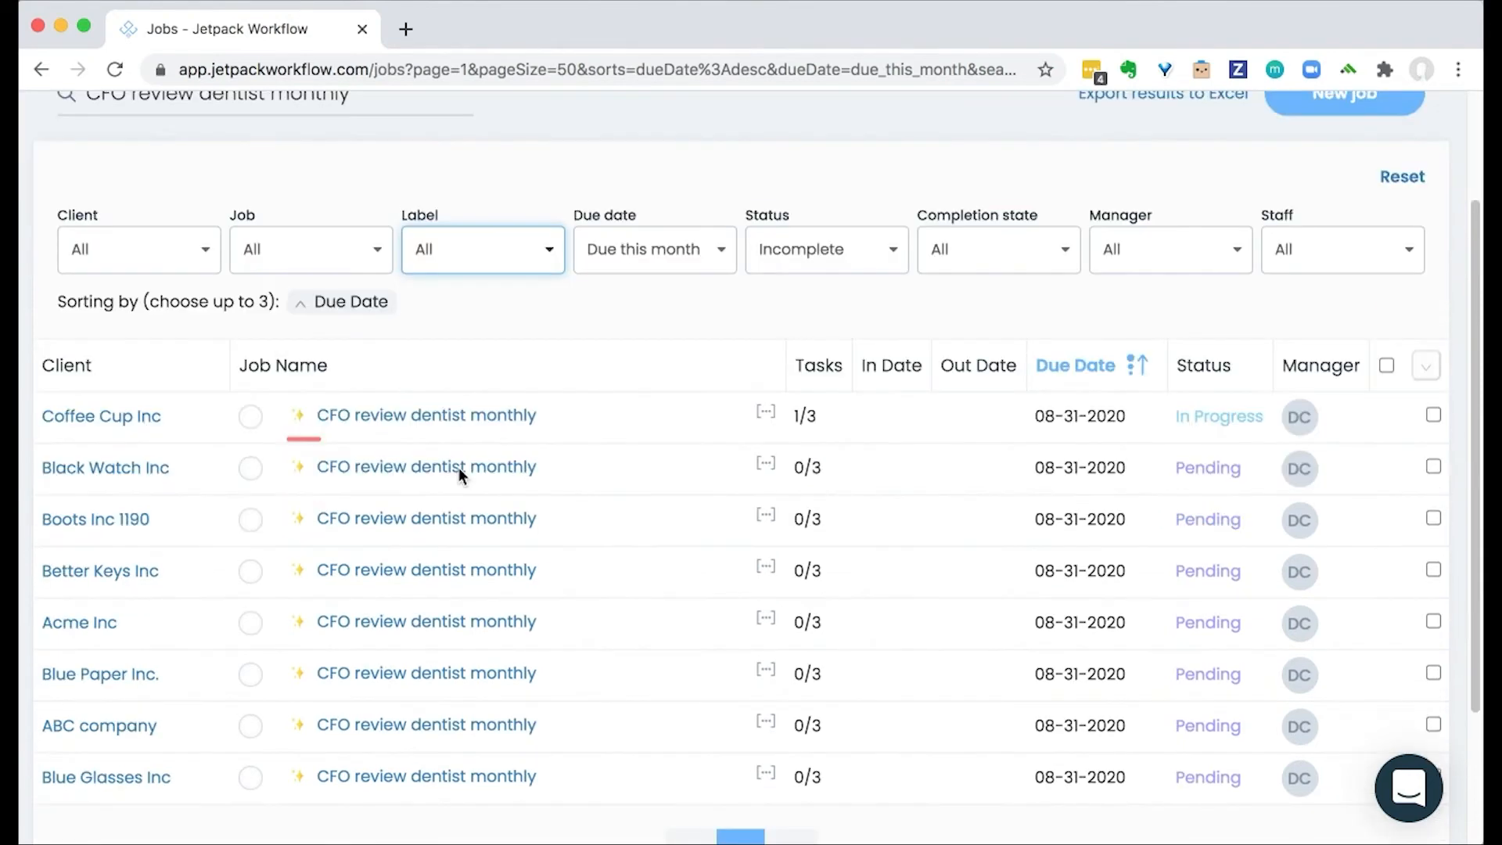
scroll(469, 486, "up", 5)
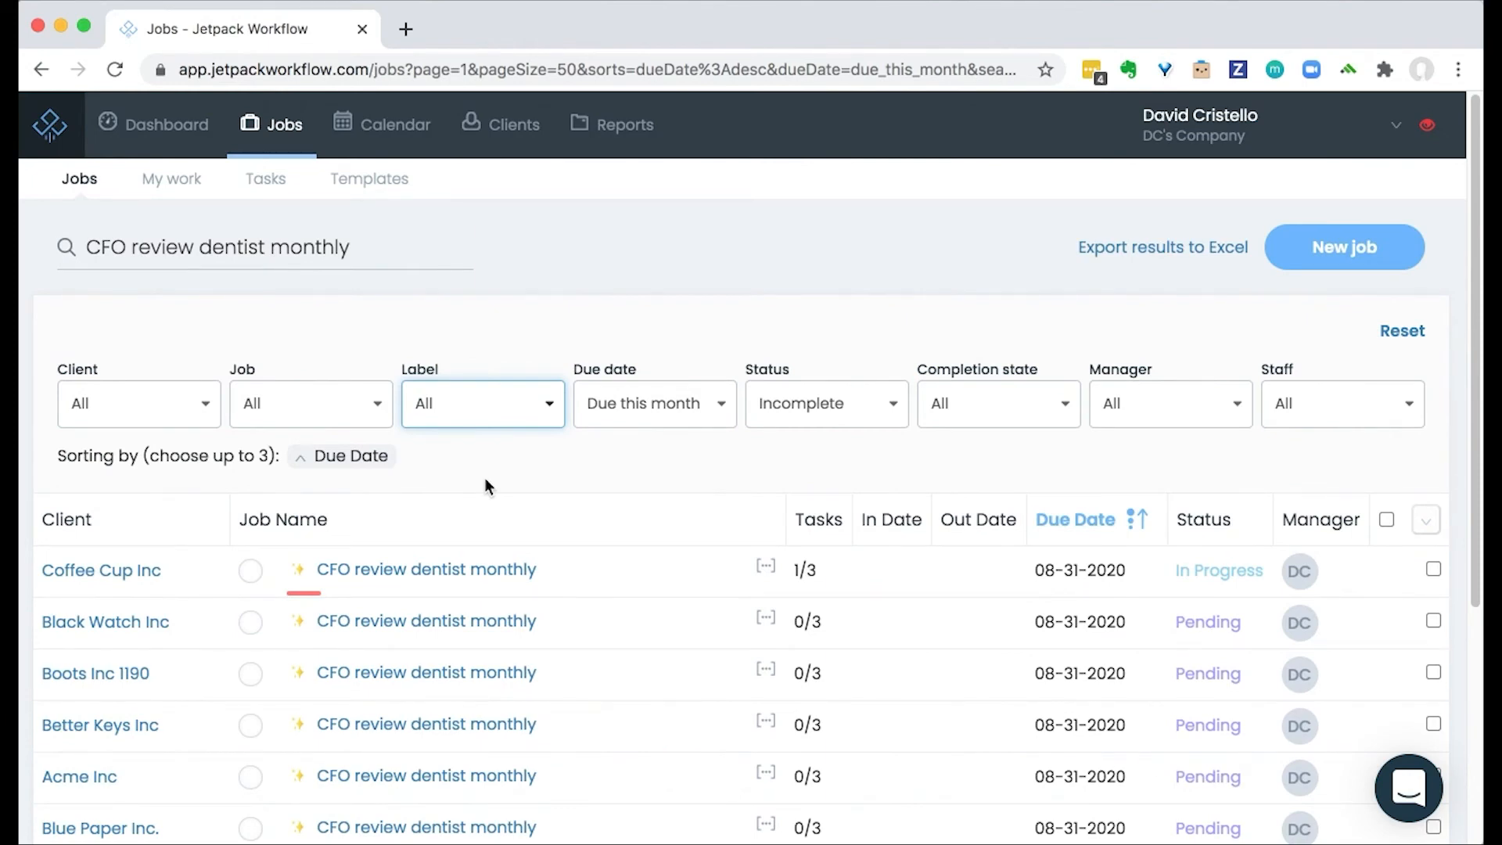
left_click(673, 254)
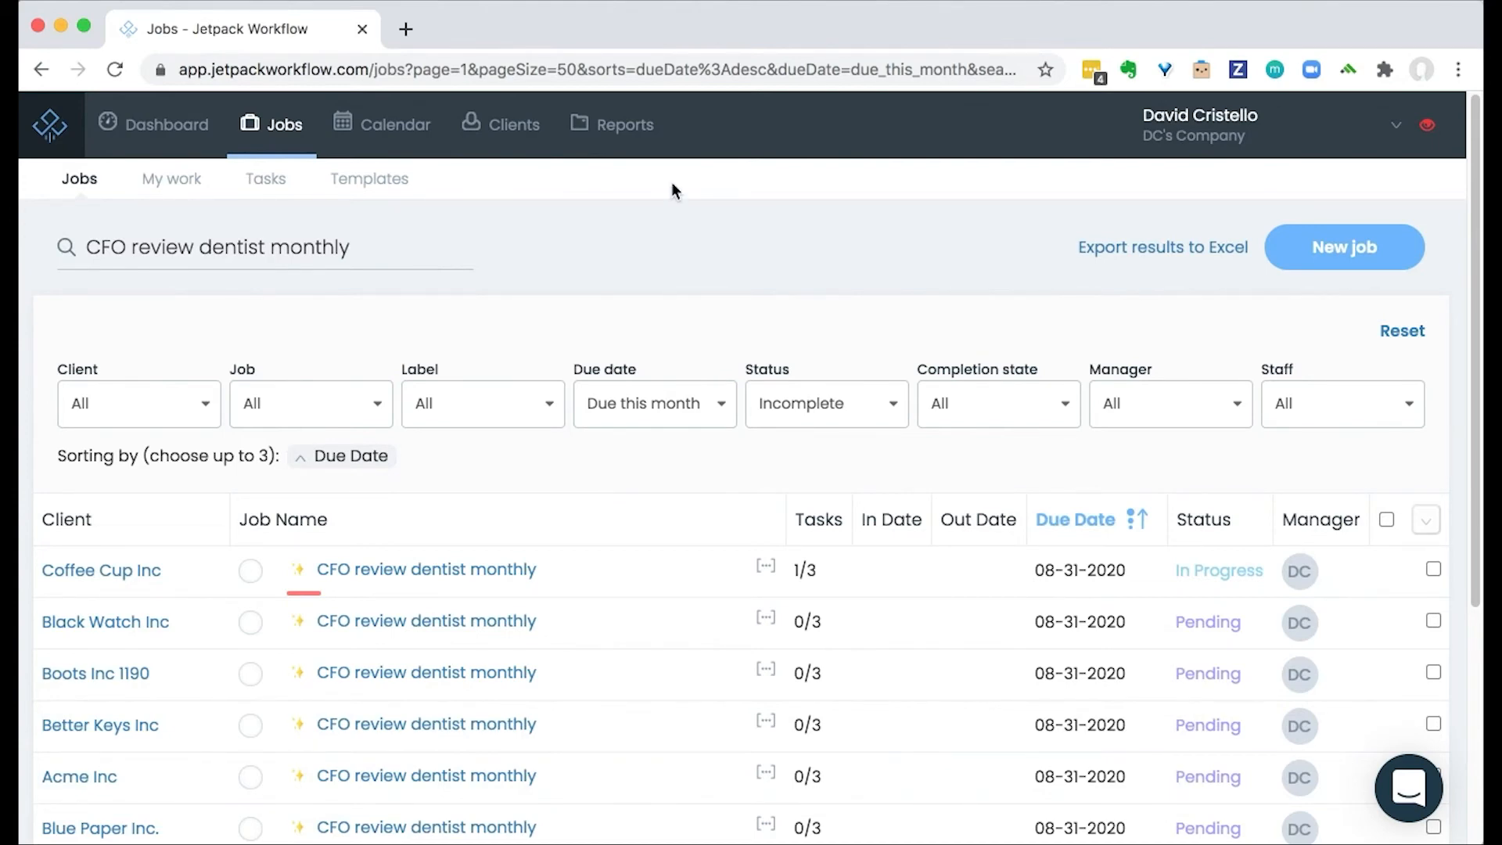
- Open the progress report for jobs due this month and review the incomplete and completed job and task figures
left_click(588, 155)
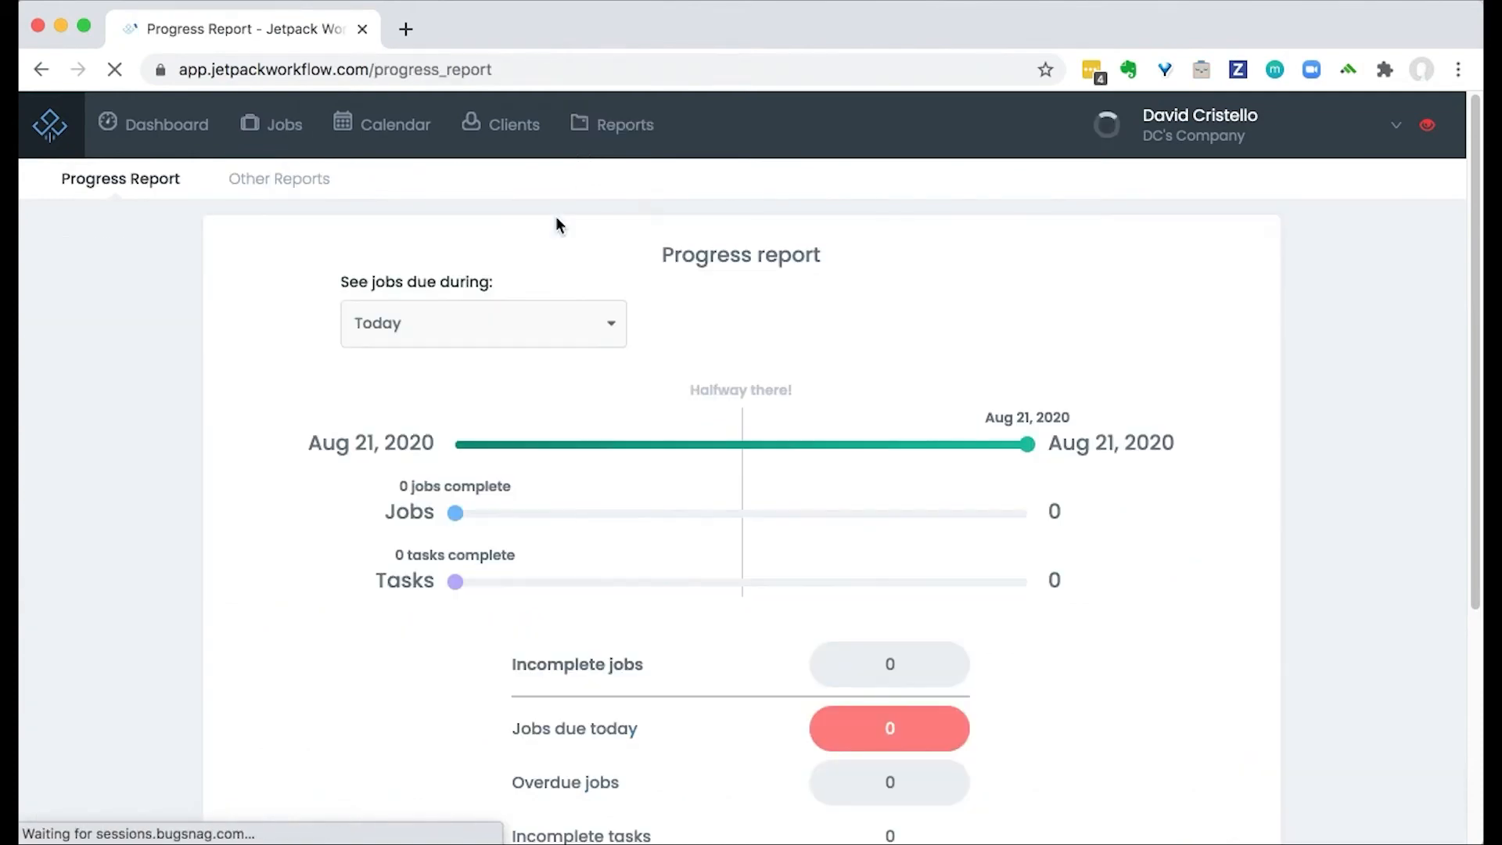
left_click(483, 342)
left_click(420, 537)
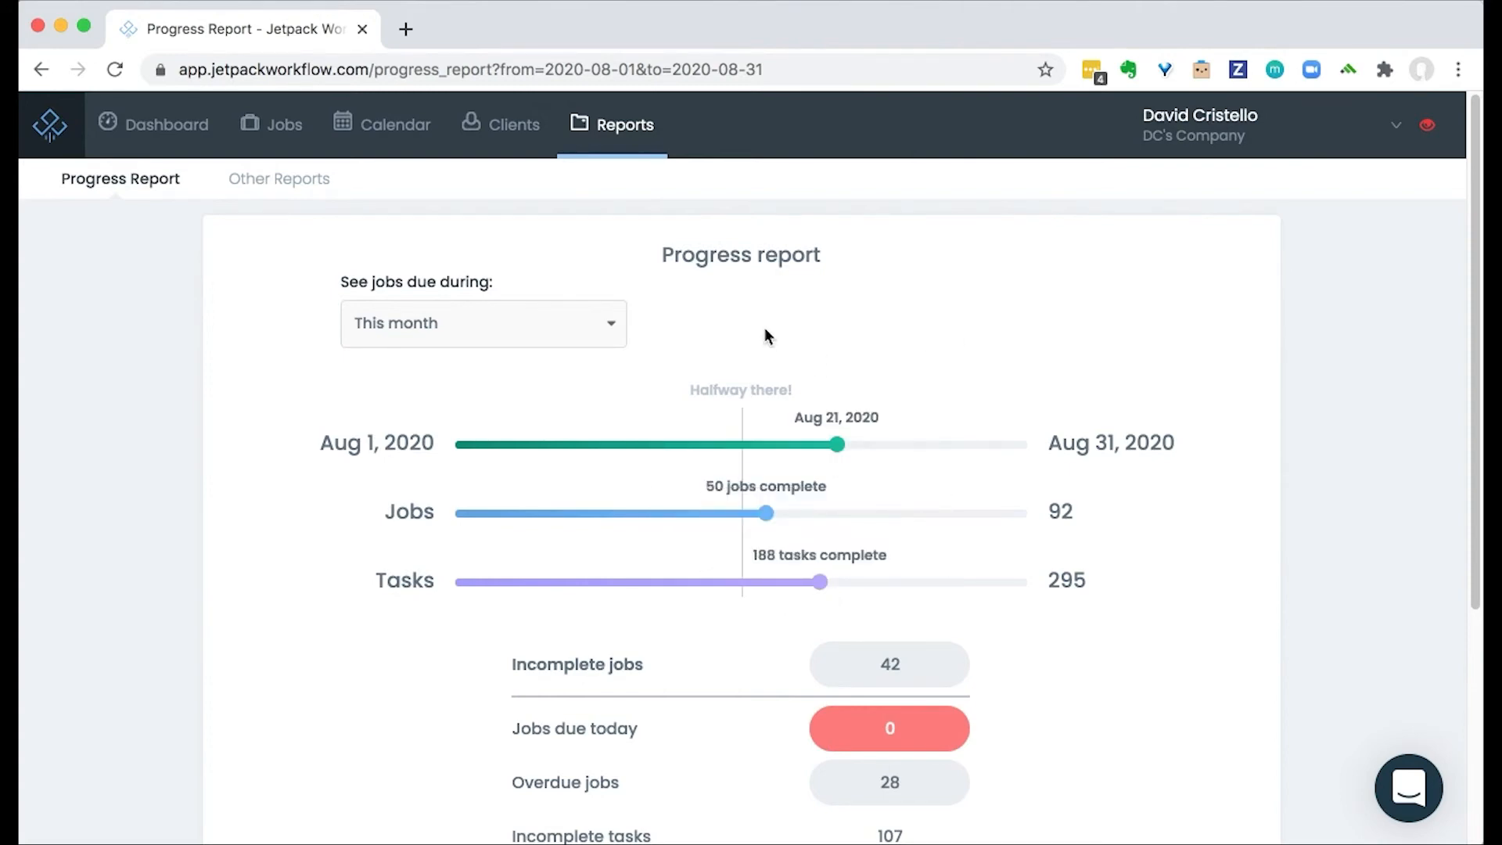
scroll(205, 525, "down", 3)
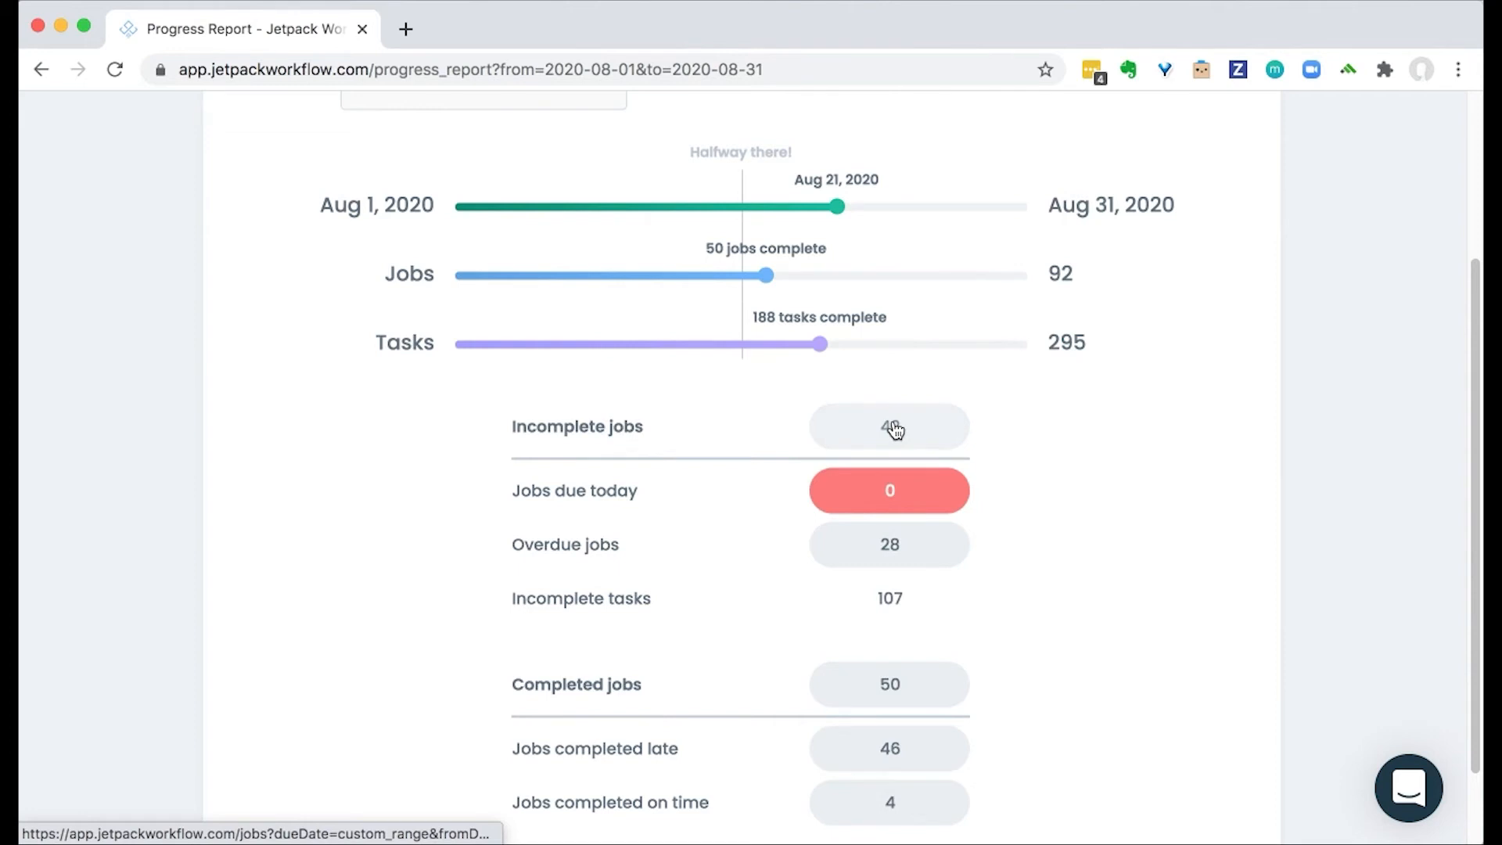
scroll(682, 605, "down", 1)
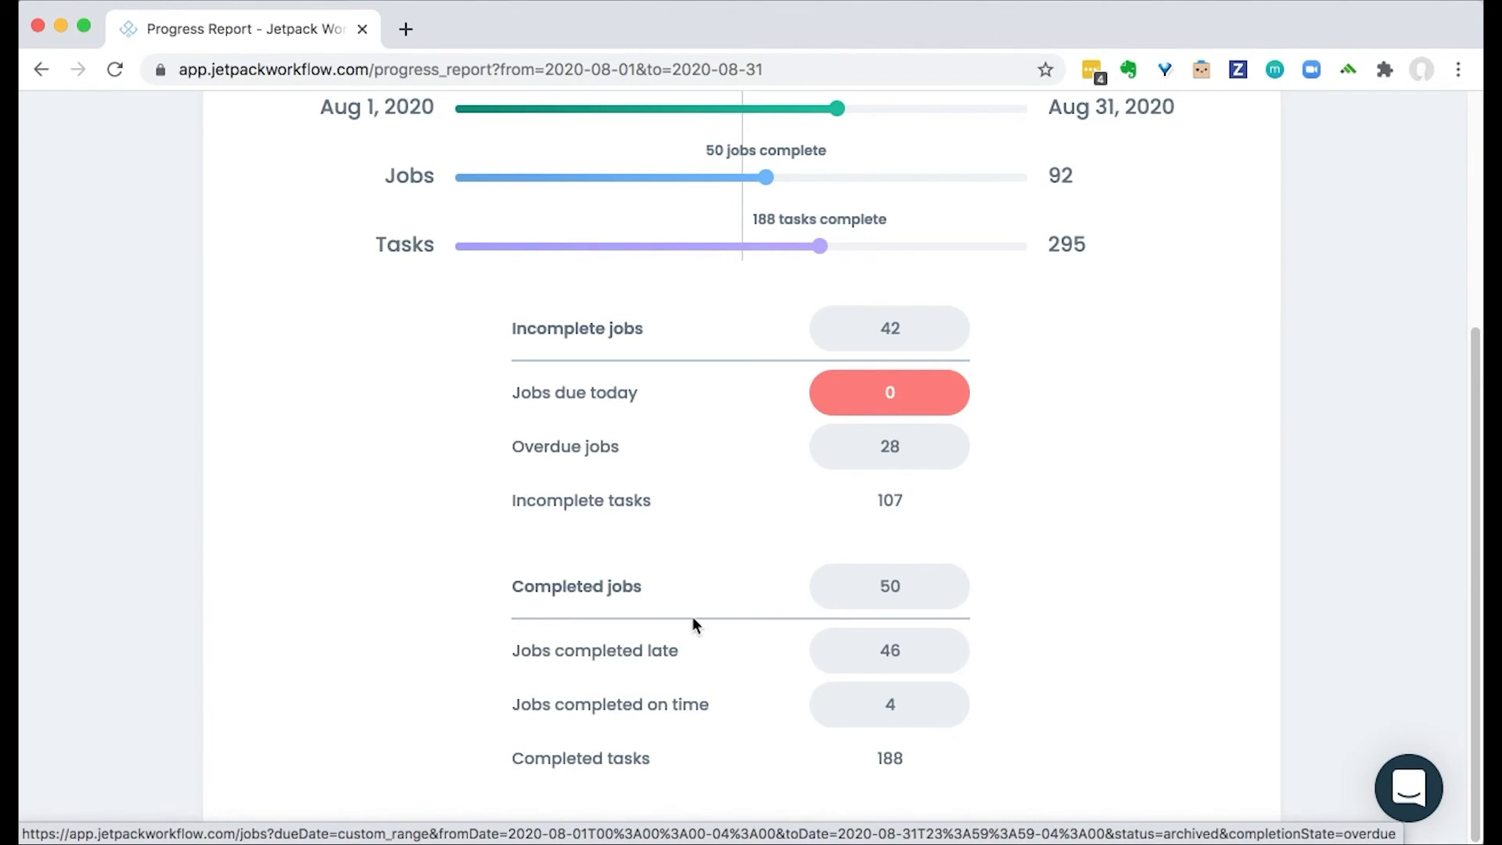
scroll(405, 577, "up", 5)
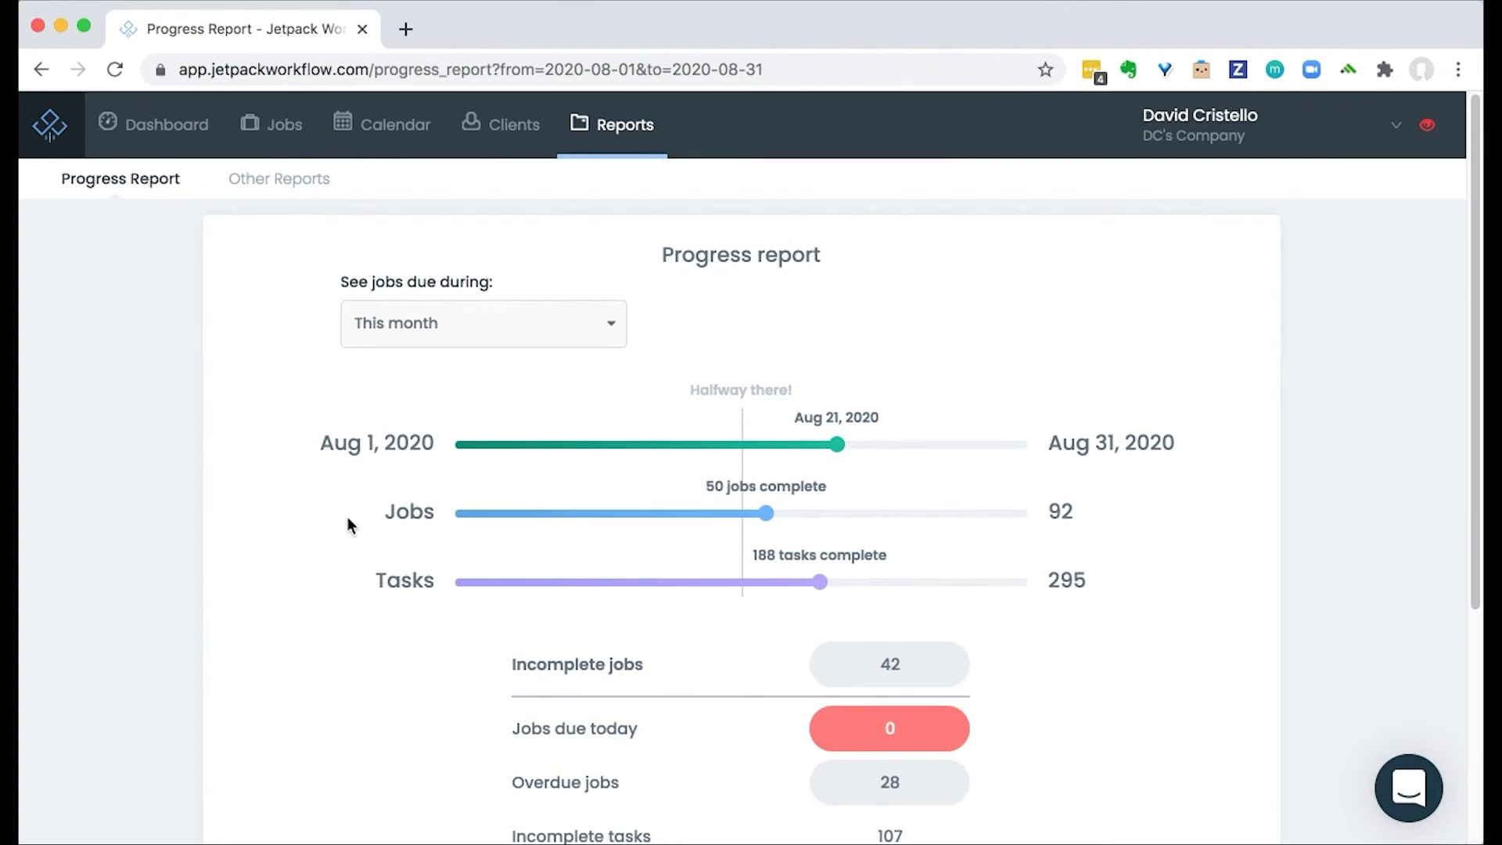
left_click(443, 317)
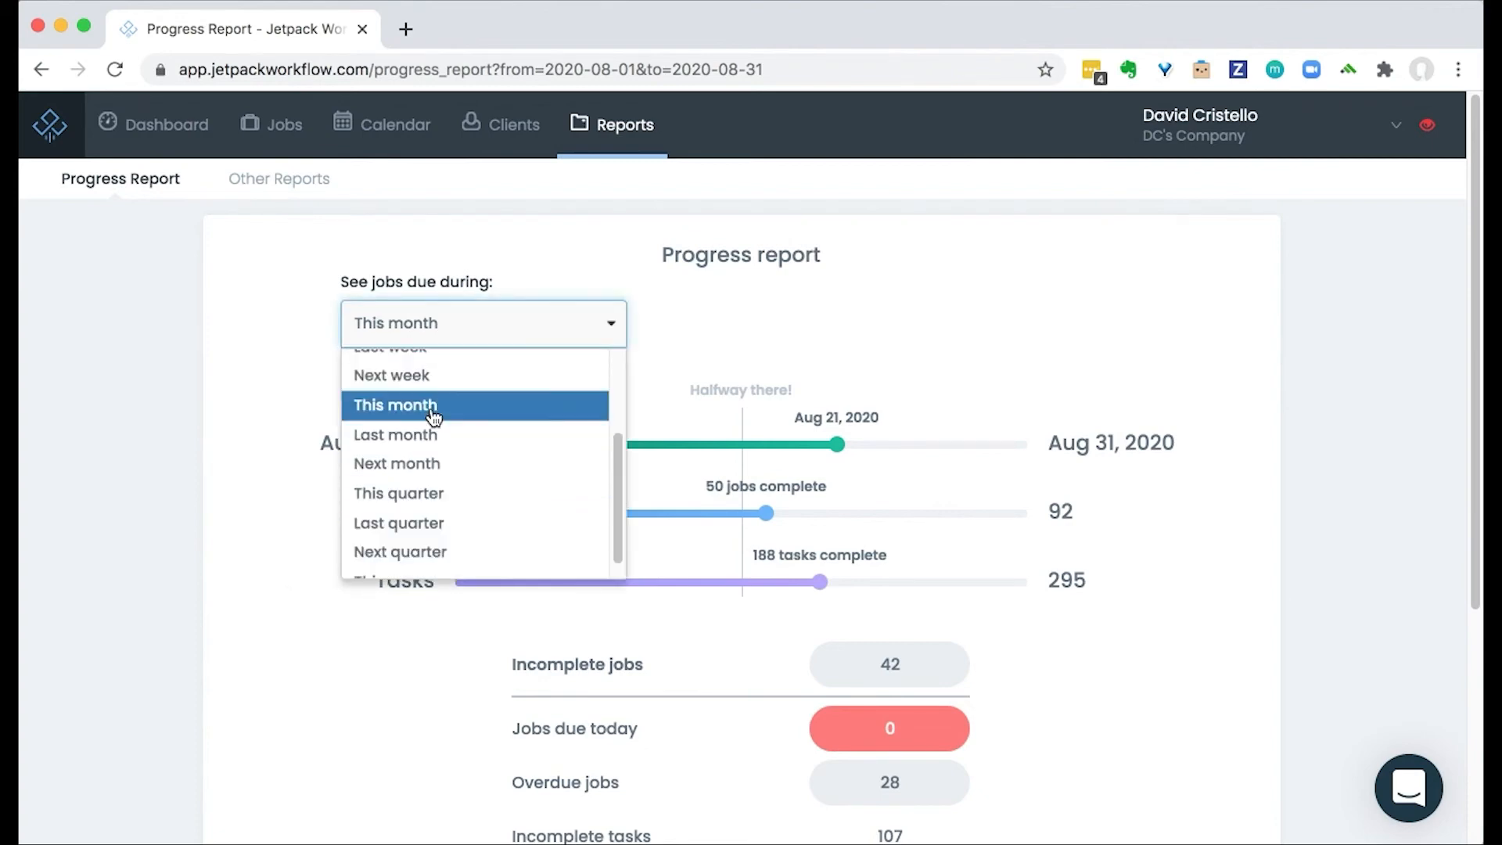
scroll(433, 427, "down", 1)
left_click(321, 636)
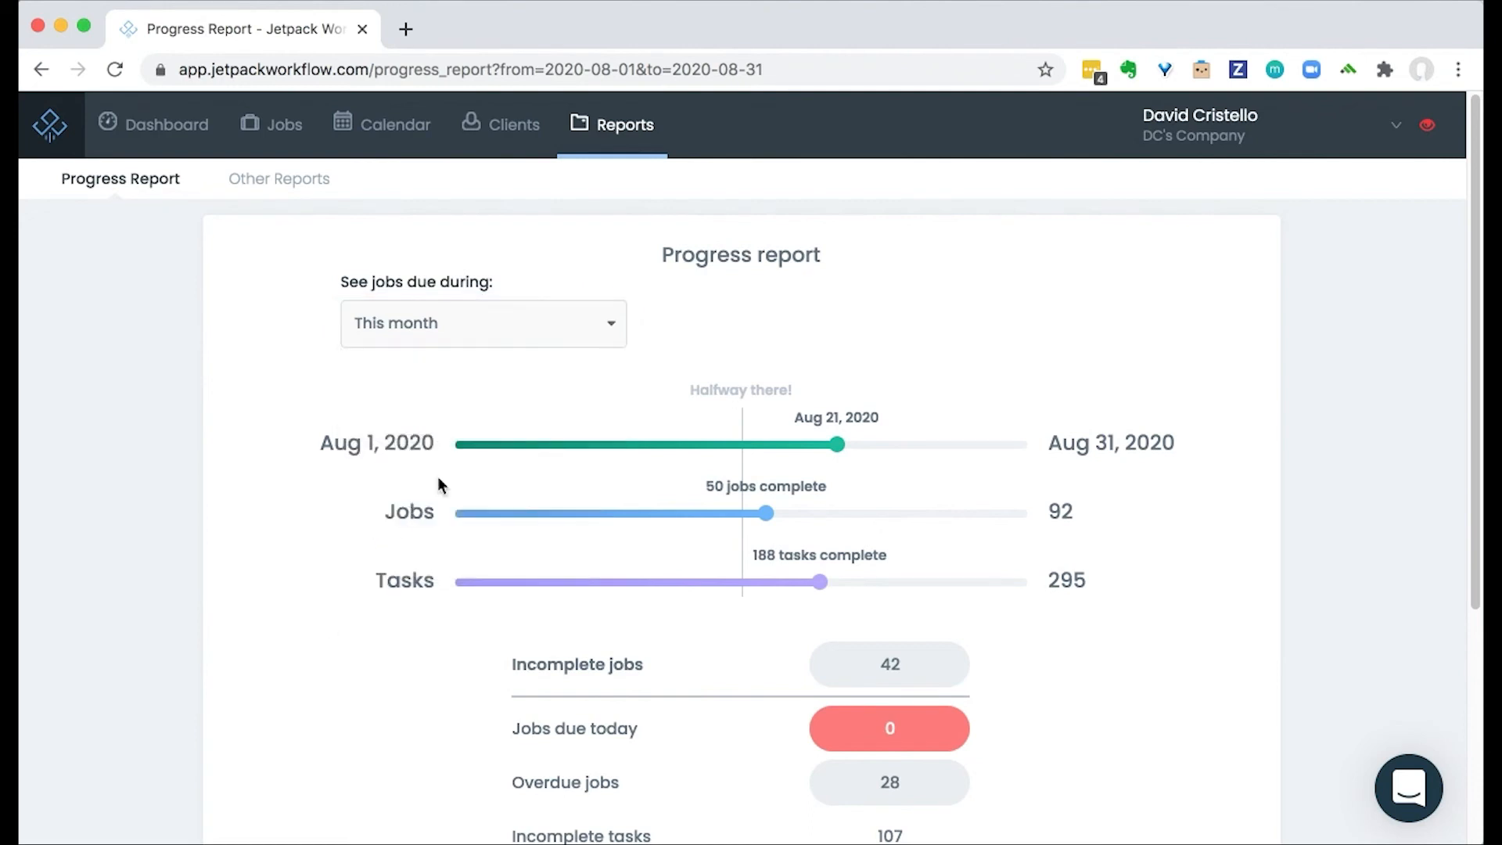
- Open the dashboard and review the overdue and upcoming jobs, labels, status and team workload, including the workload's Hours and Jobs view options
left_click(185, 130)
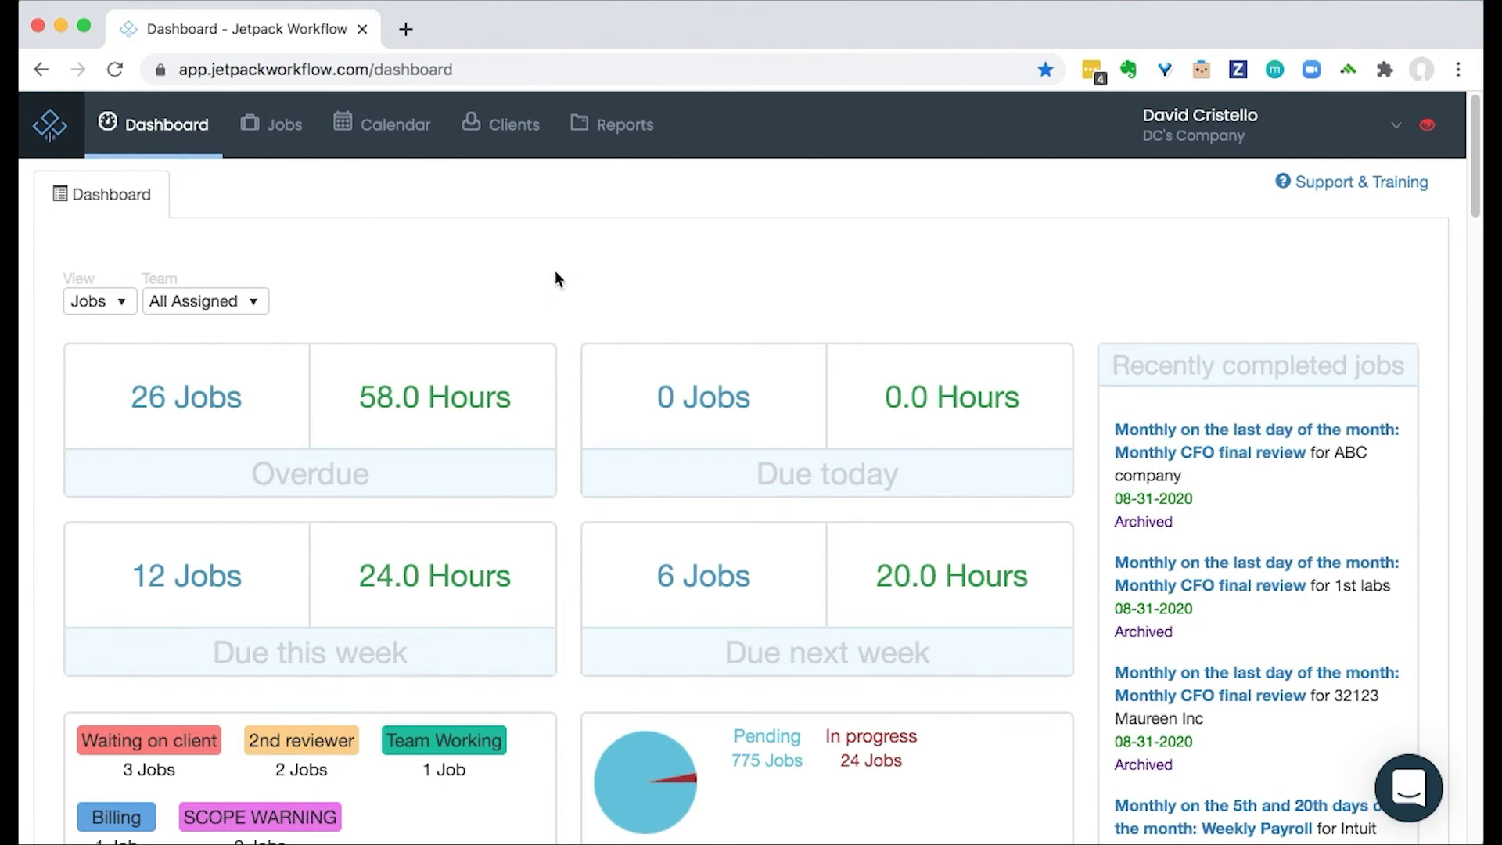
scroll(556, 272, "down", 1)
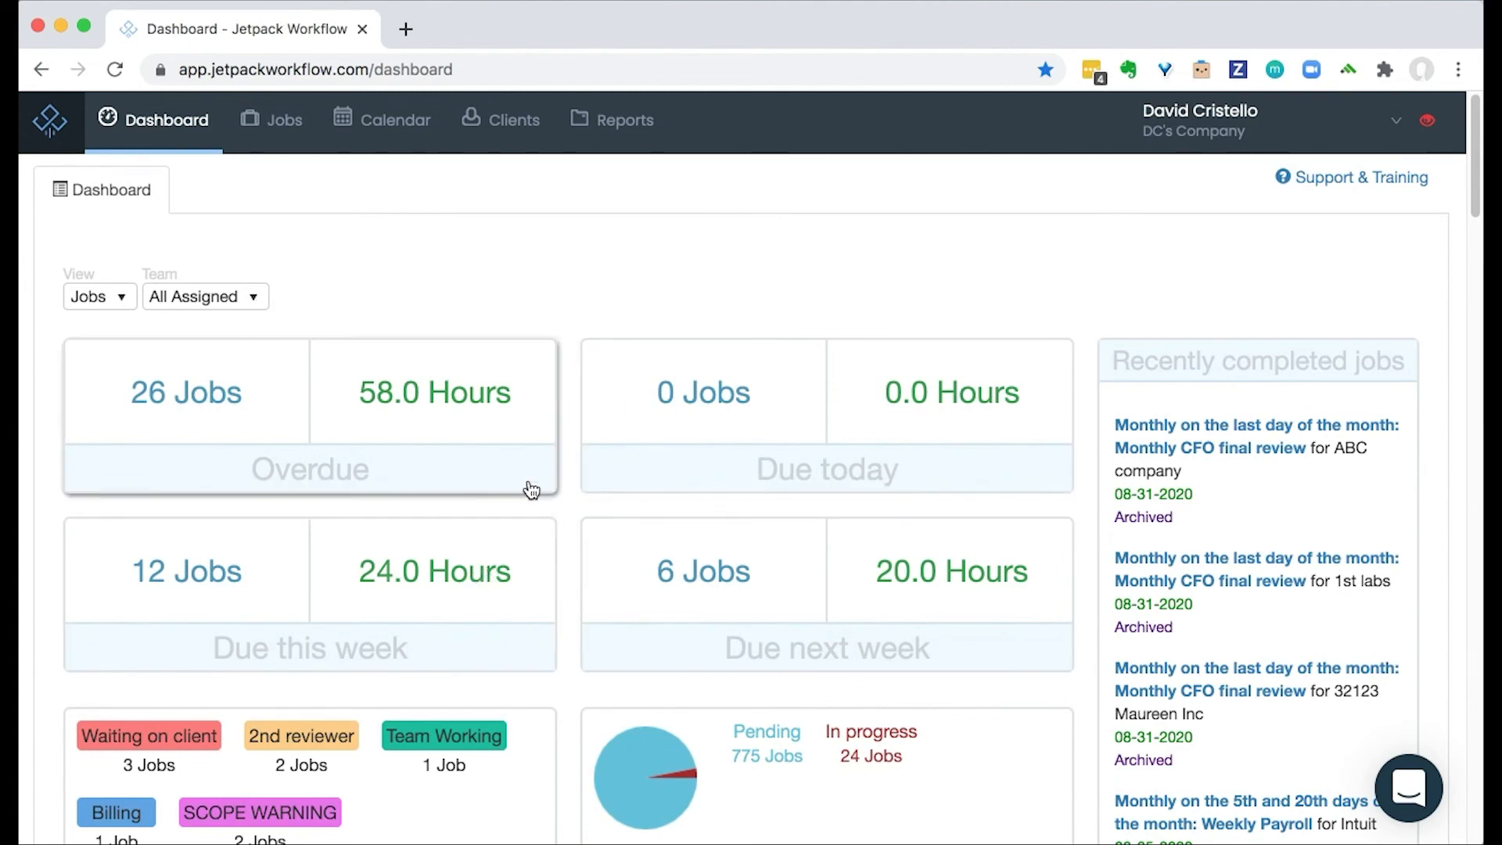
scroll(739, 263, "down", 3)
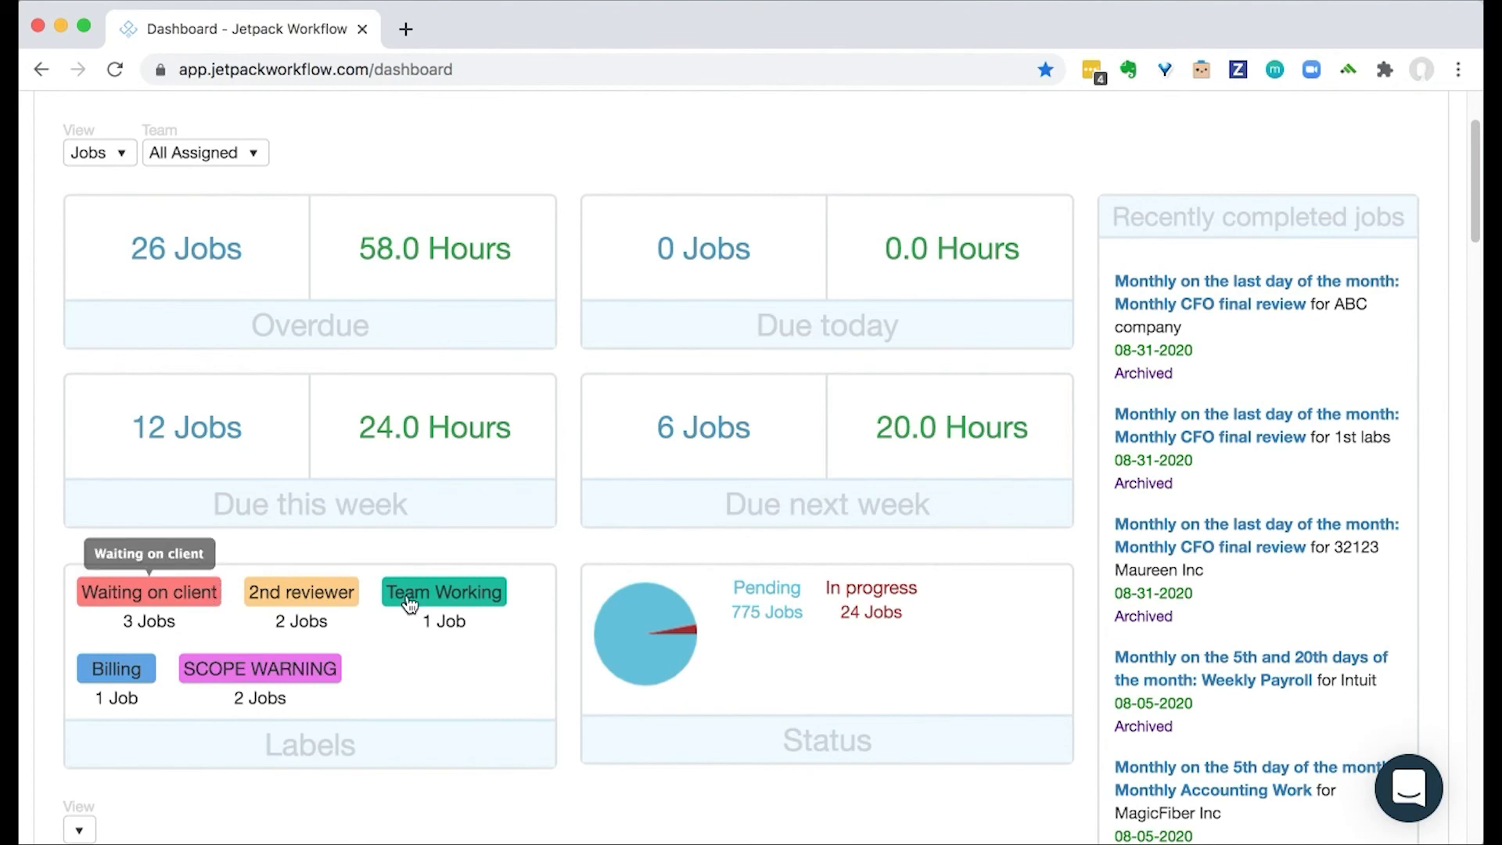
scroll(523, 610, "down", 2)
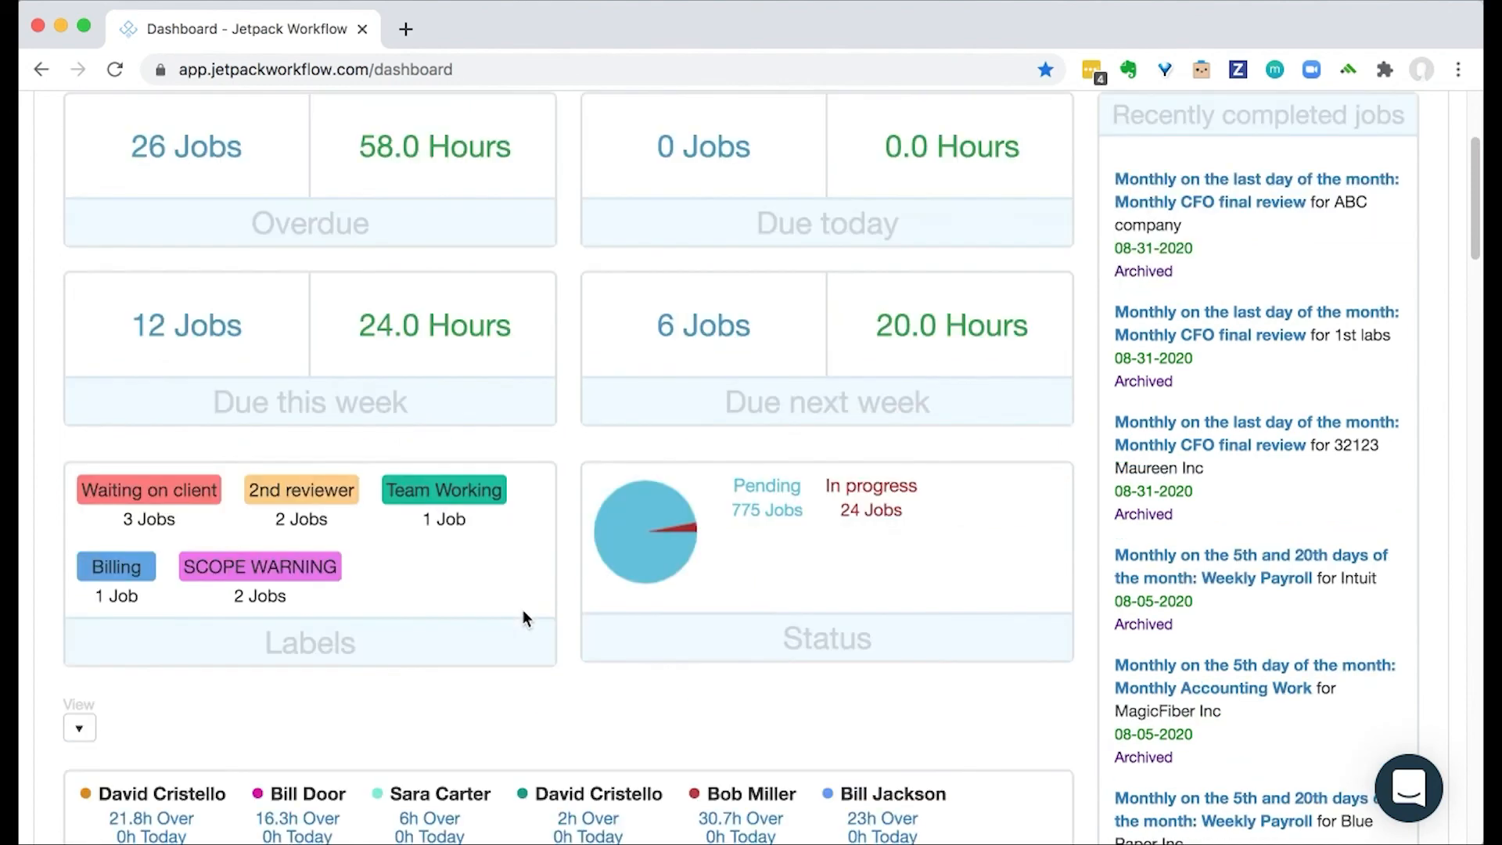
scroll(523, 610, "down", 2)
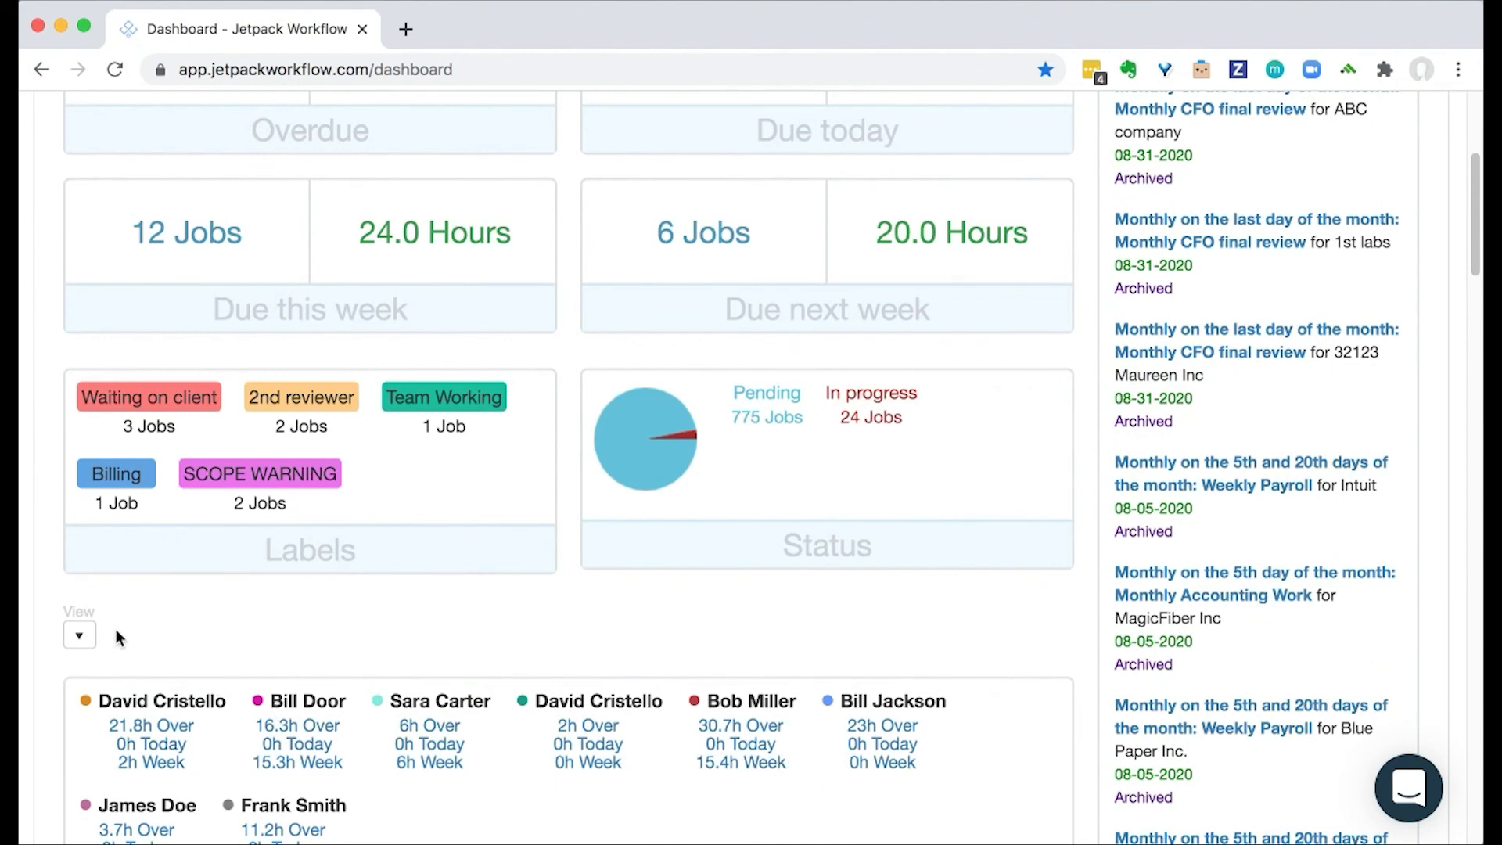
left_click(79, 636)
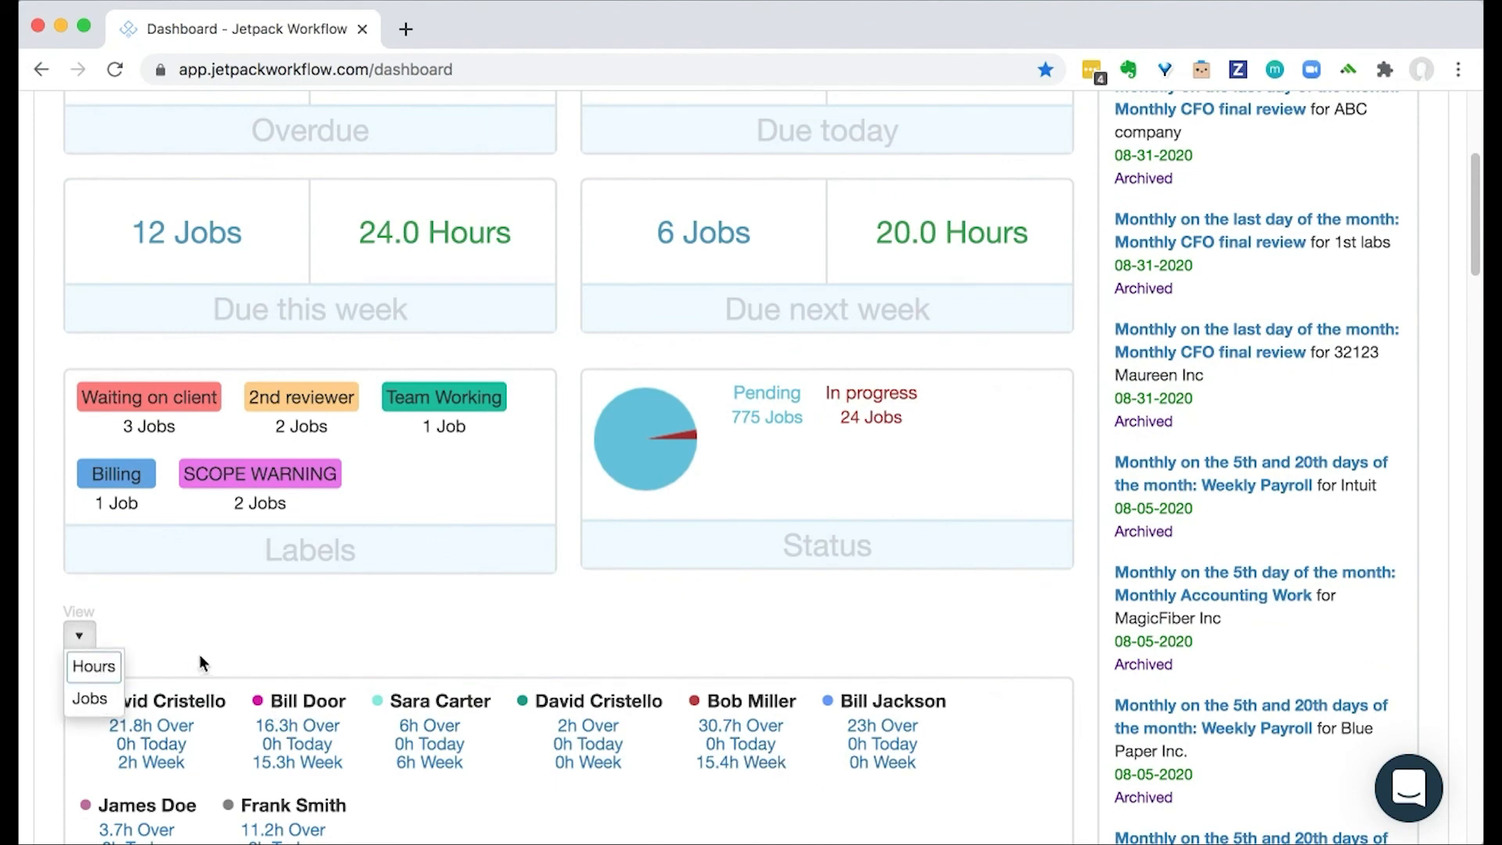
left_click(122, 639)
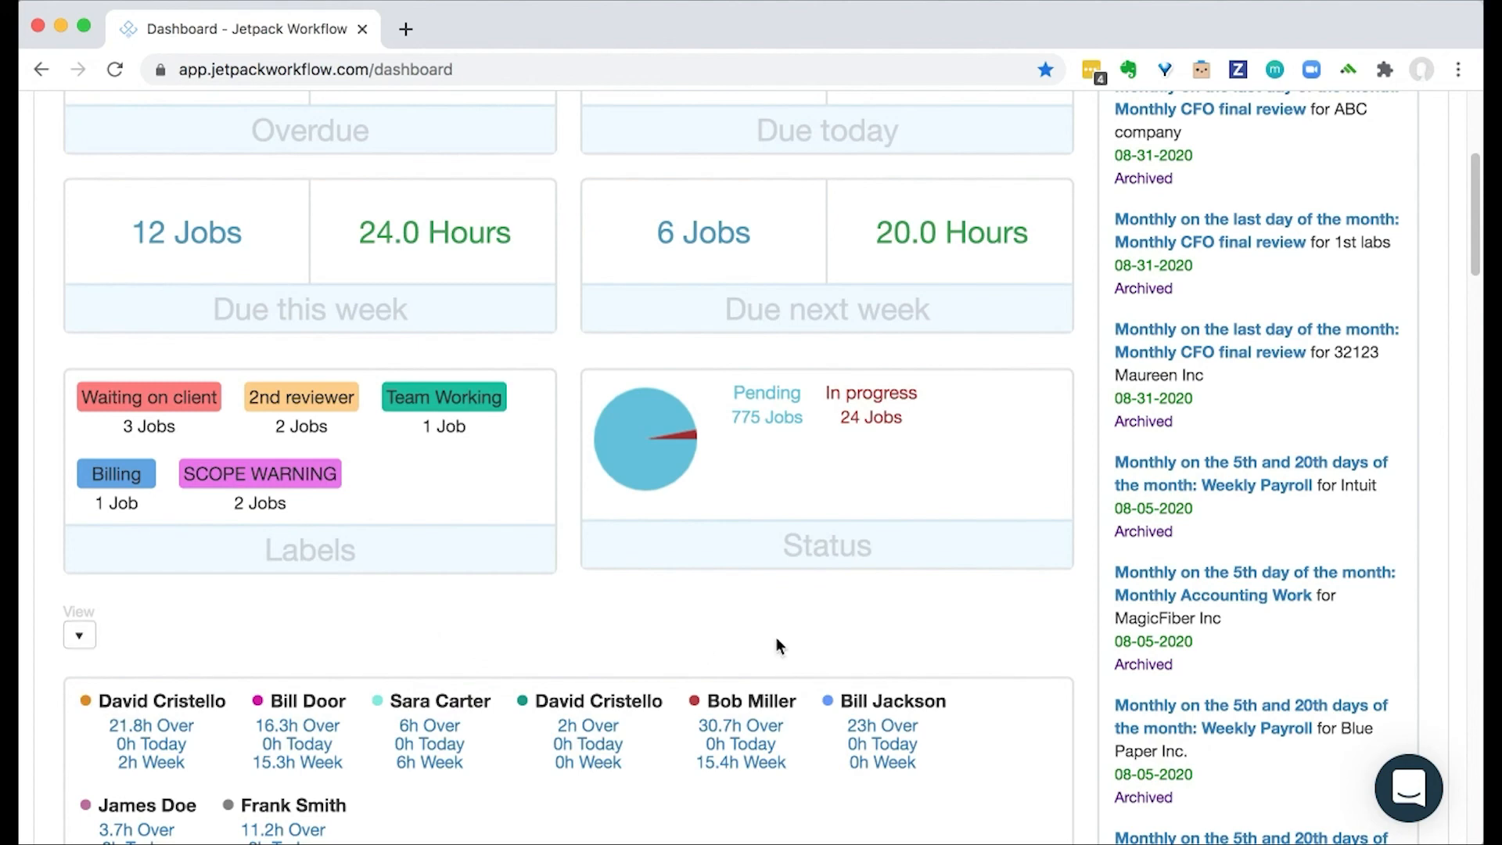
- Look through the recently completed jobs on the dashboard
scroll(1075, 630, "up", 3)
scroll(1075, 631, "up", 3)
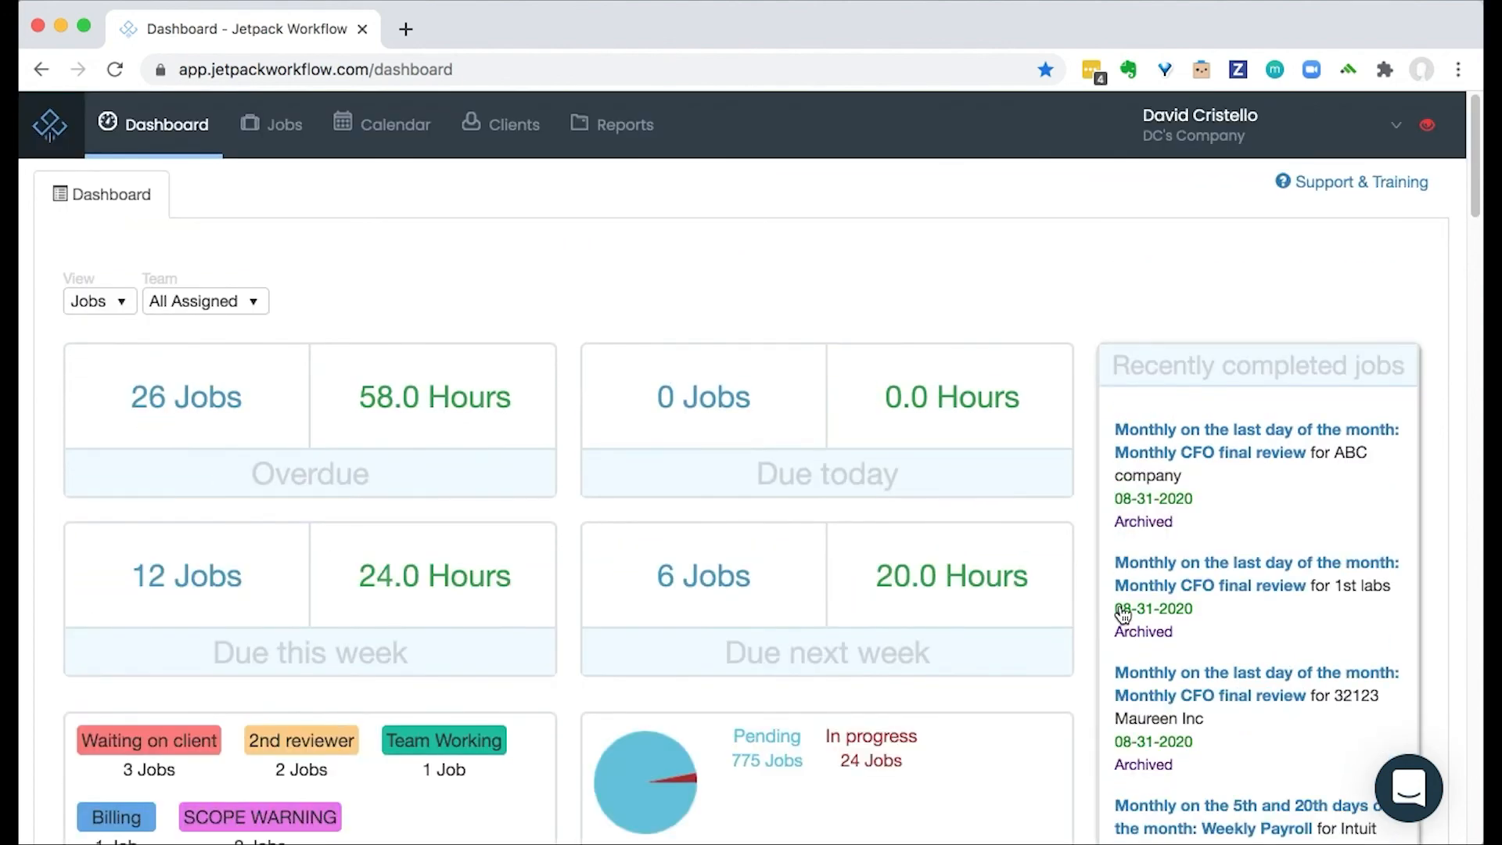
scroll(1082, 270, "down", 1)
scroll(1128, 319, "down", 6)
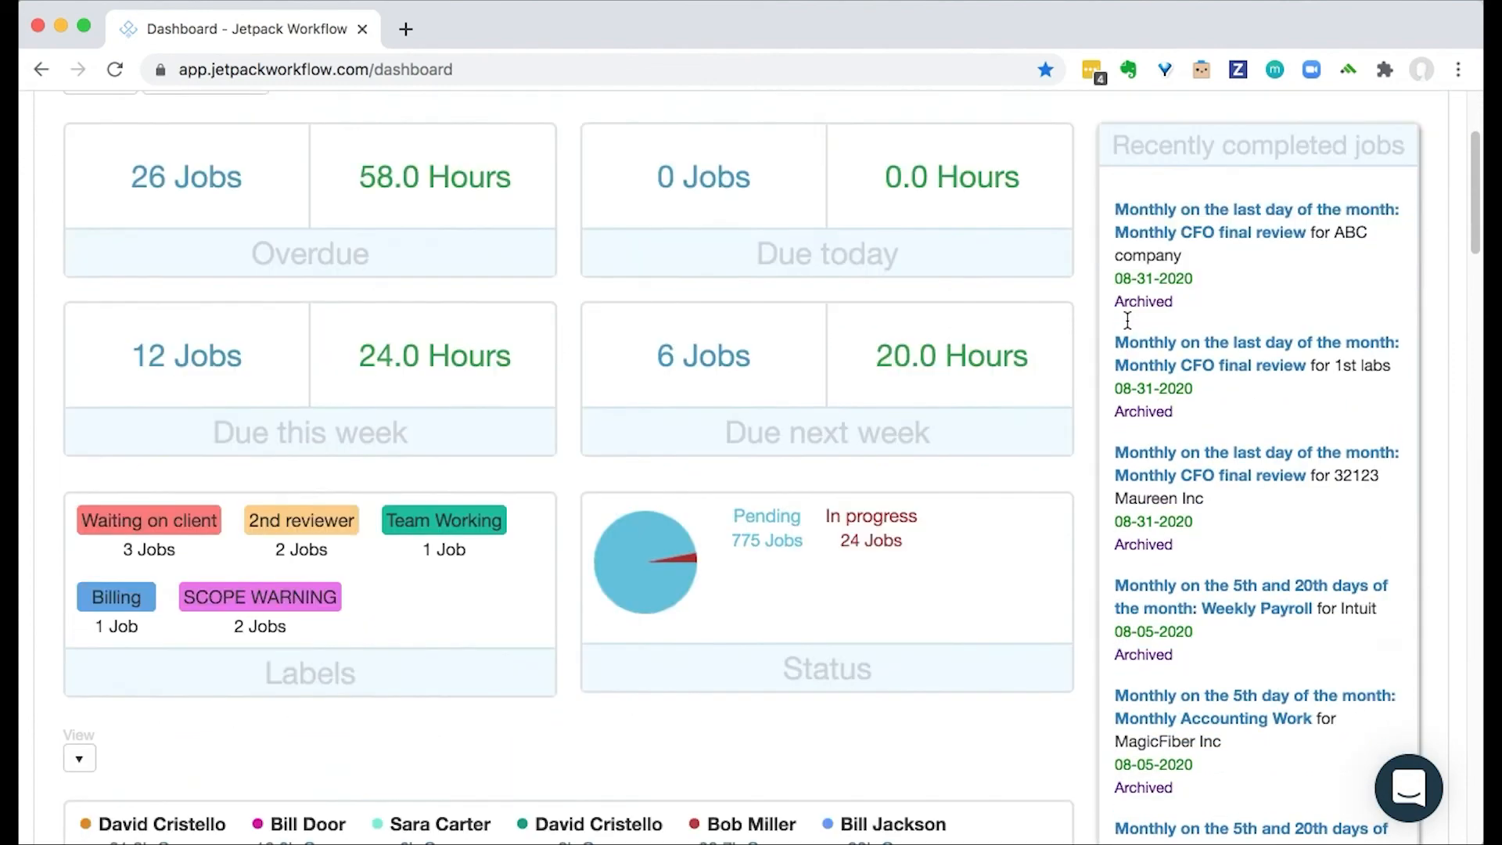
scroll(1127, 320, "down", 5)
scroll(1128, 319, "up", 10)
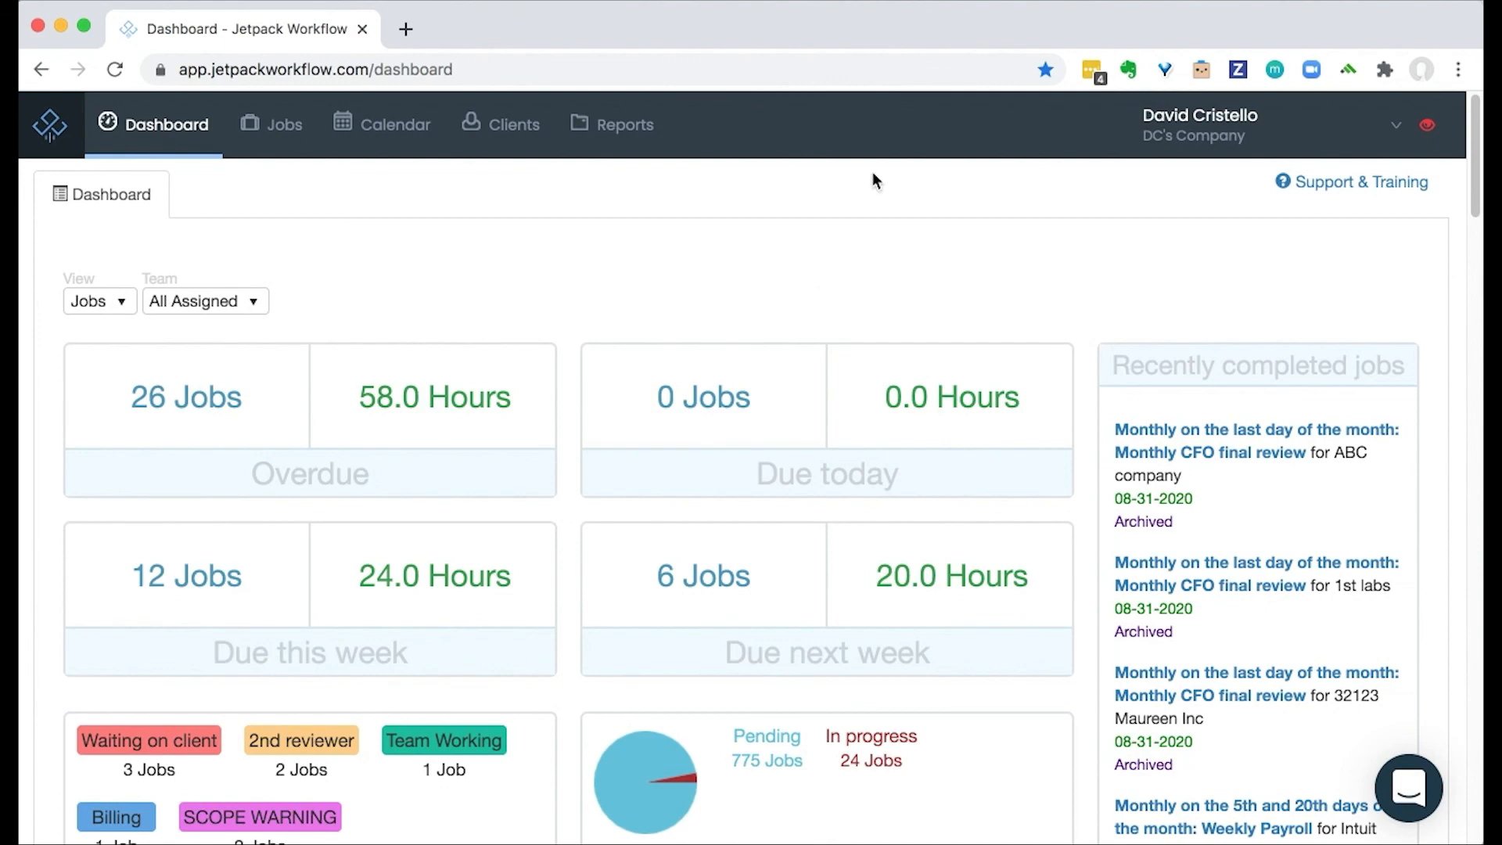
left_click(945, 4)
left_click(966, 13)
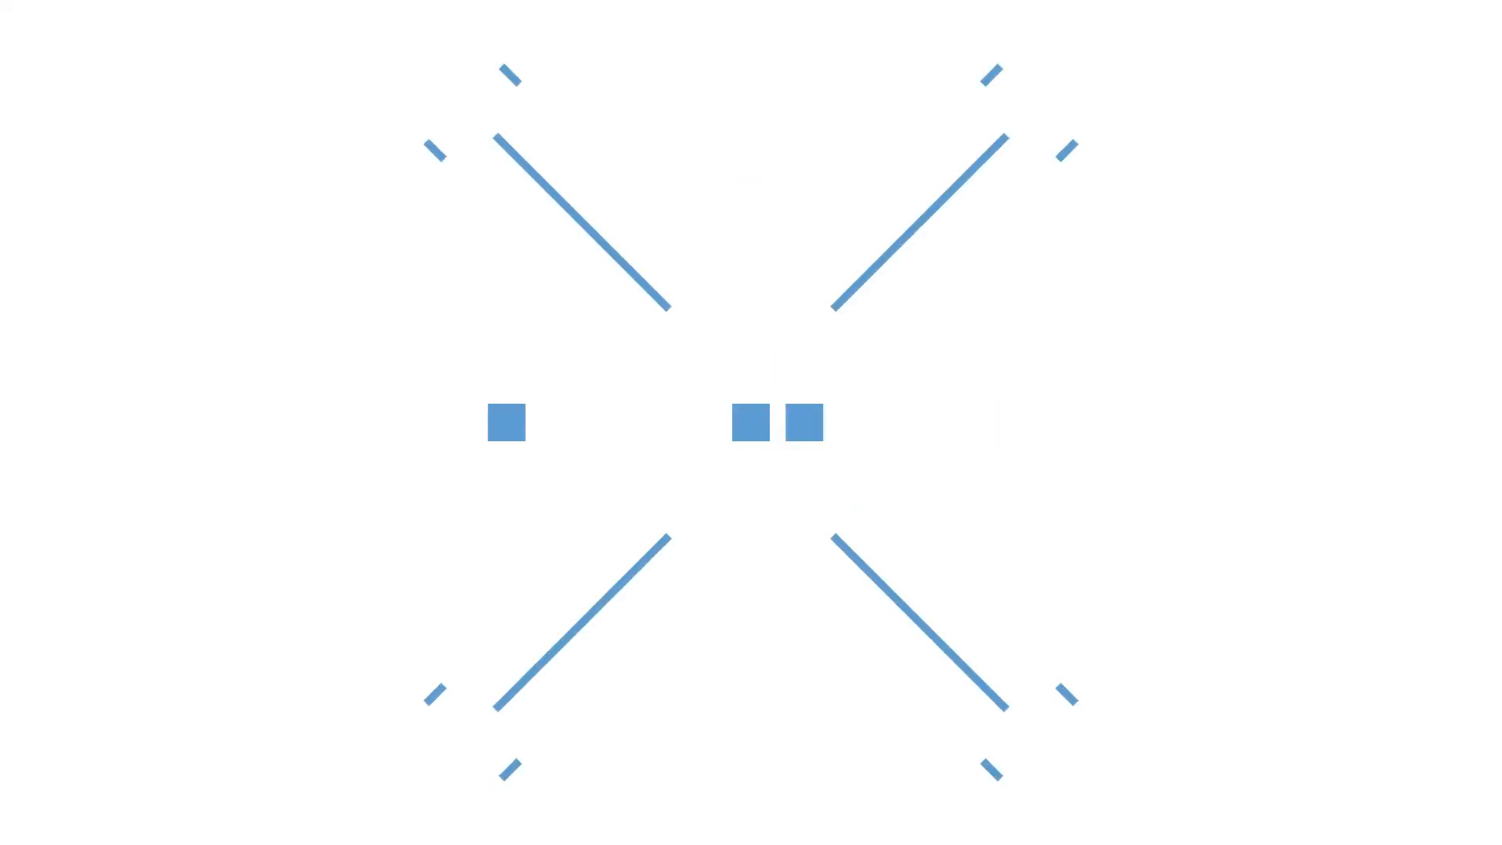